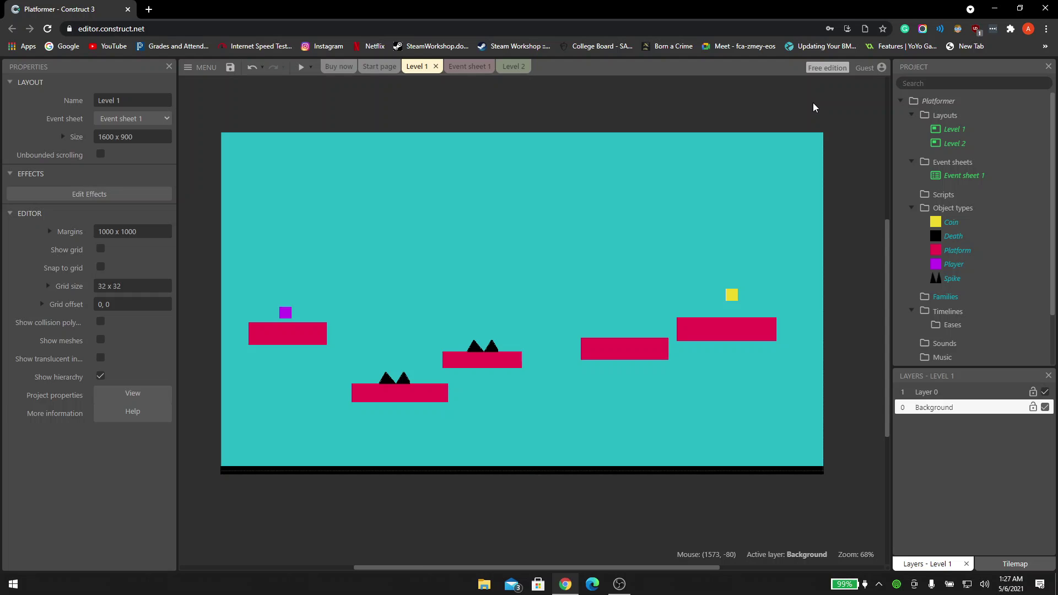
- Preview Level 2 and move the player across the platforms and through the spikes, closing the preview at the end
click(513, 66)
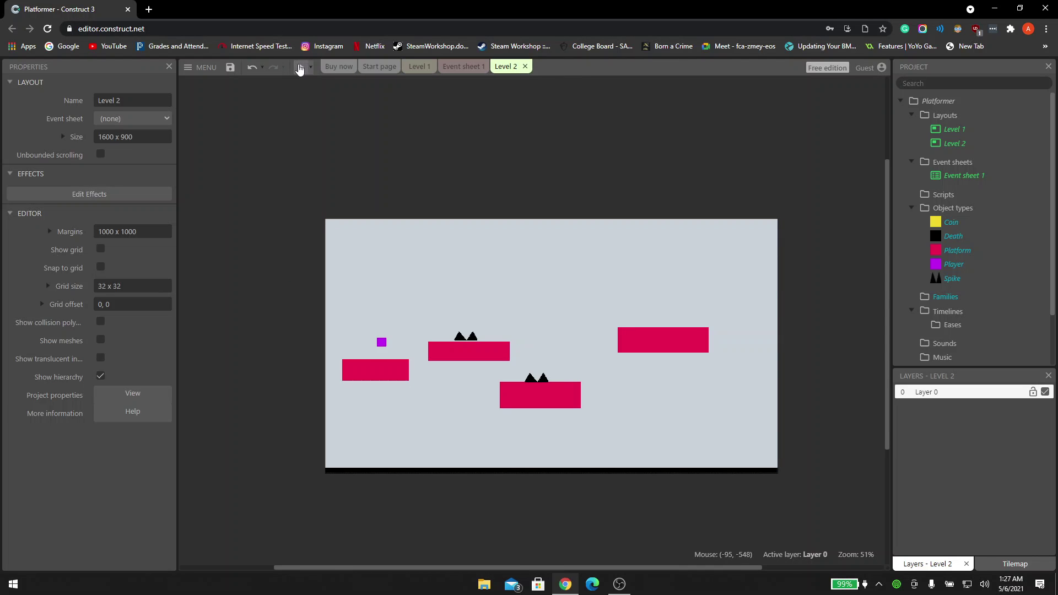
click(301, 63)
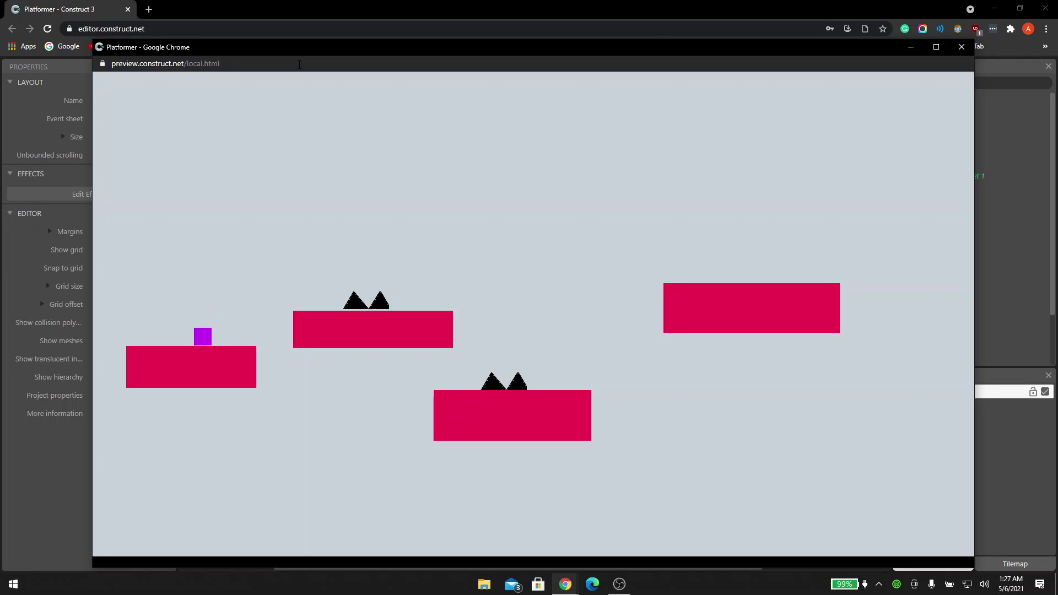
key(Right)
key(Up)
key(Right)
key(Left)
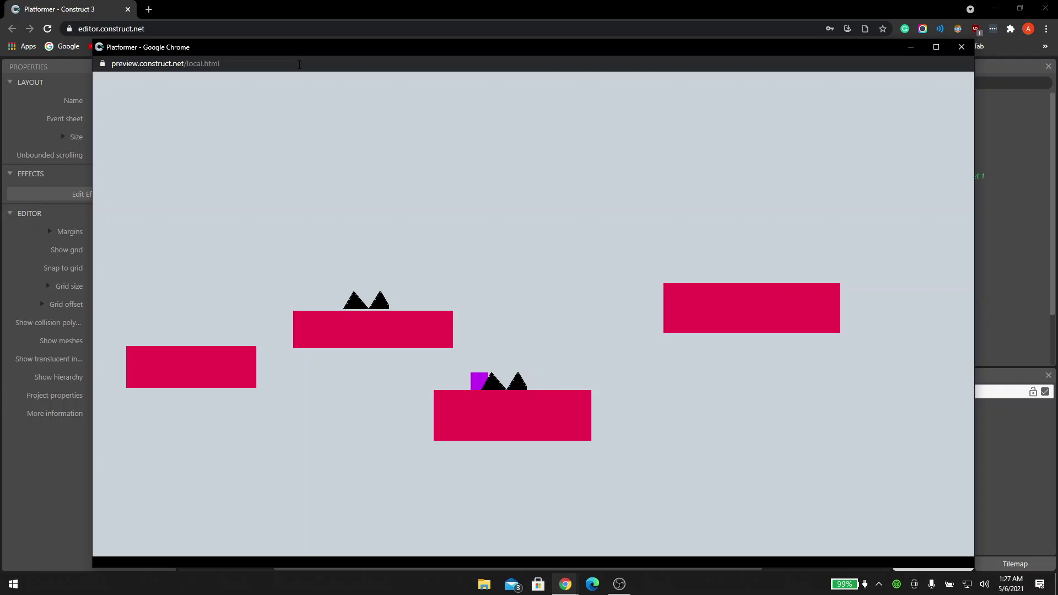
key(Right)
click(961, 47)
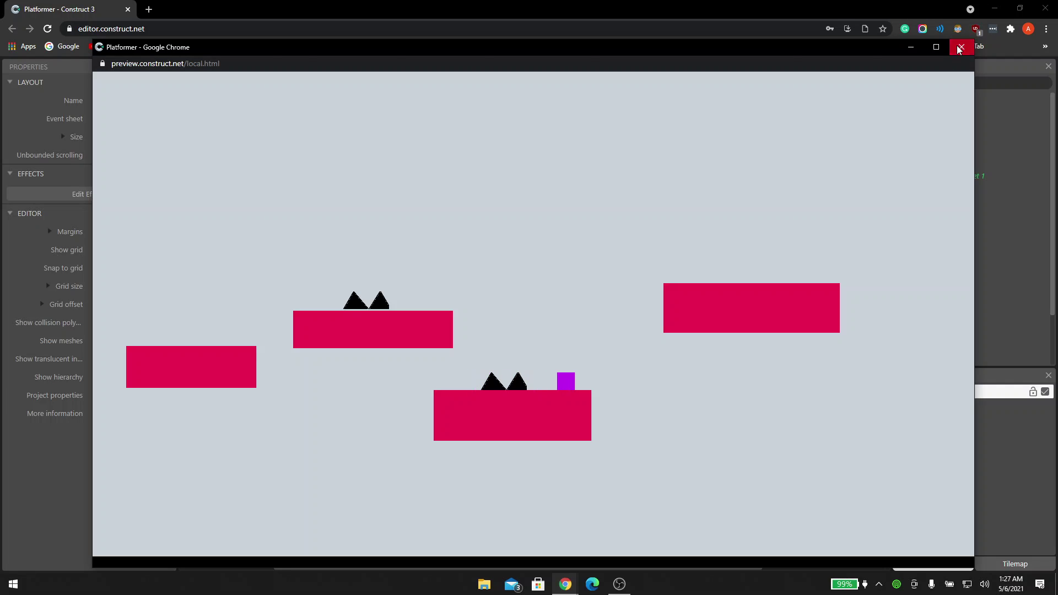
- Check which event sheet Level 1 uses and assign Event sheet 1 to the Level 2 layout
click(423, 67)
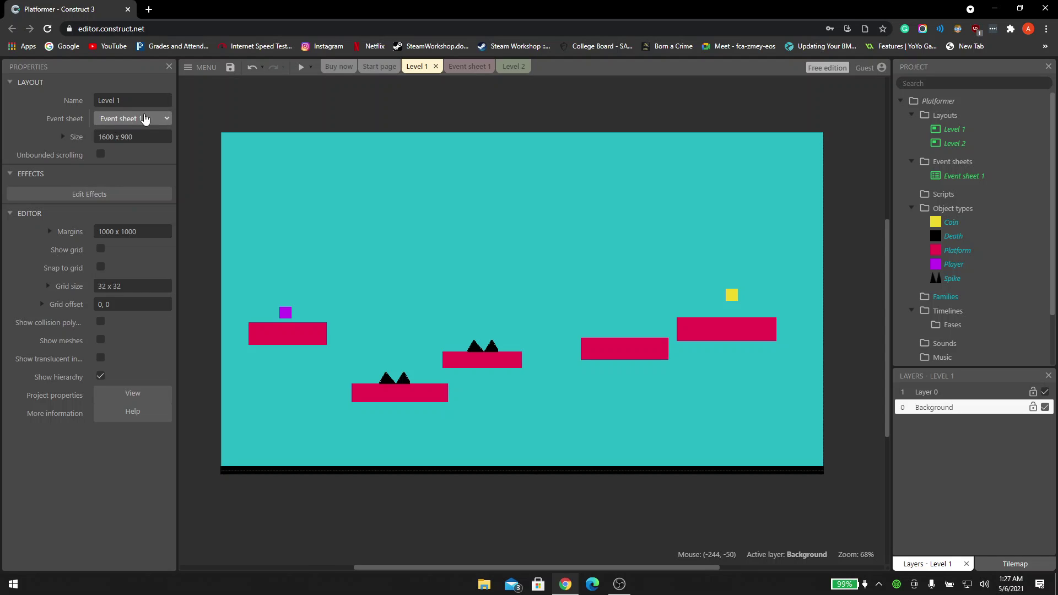
click(512, 67)
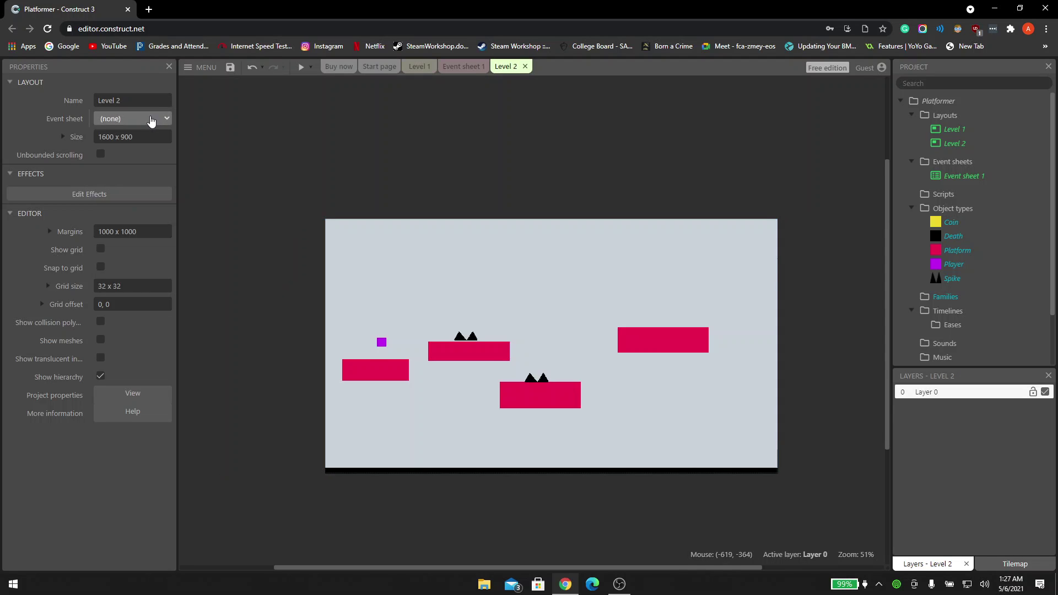
click(133, 118)
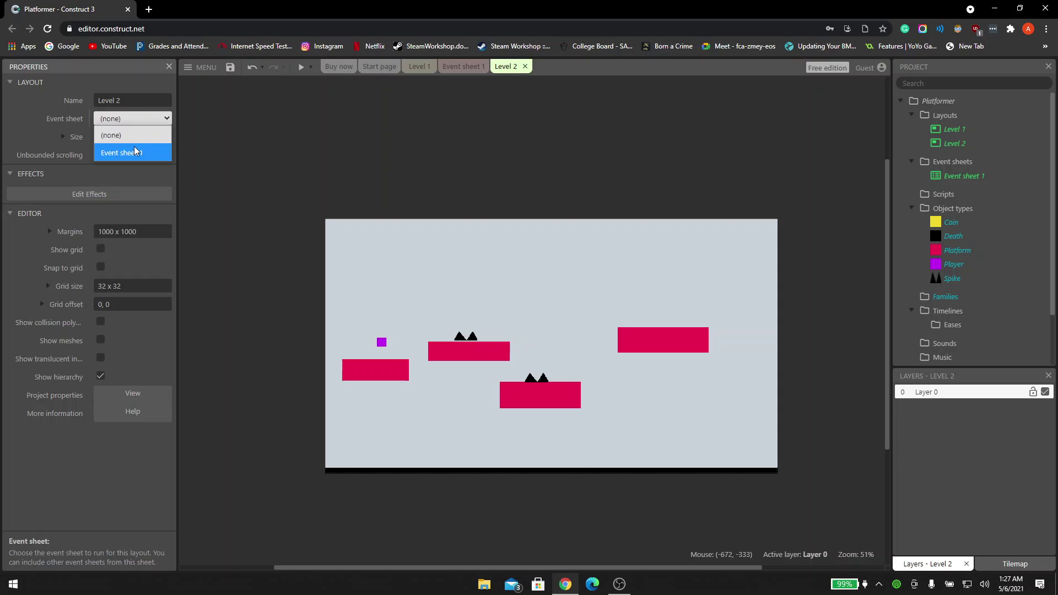
click(136, 152)
- Preview Level 2 again, run the player into the spikes to test the death event, and close the preview
click(297, 70)
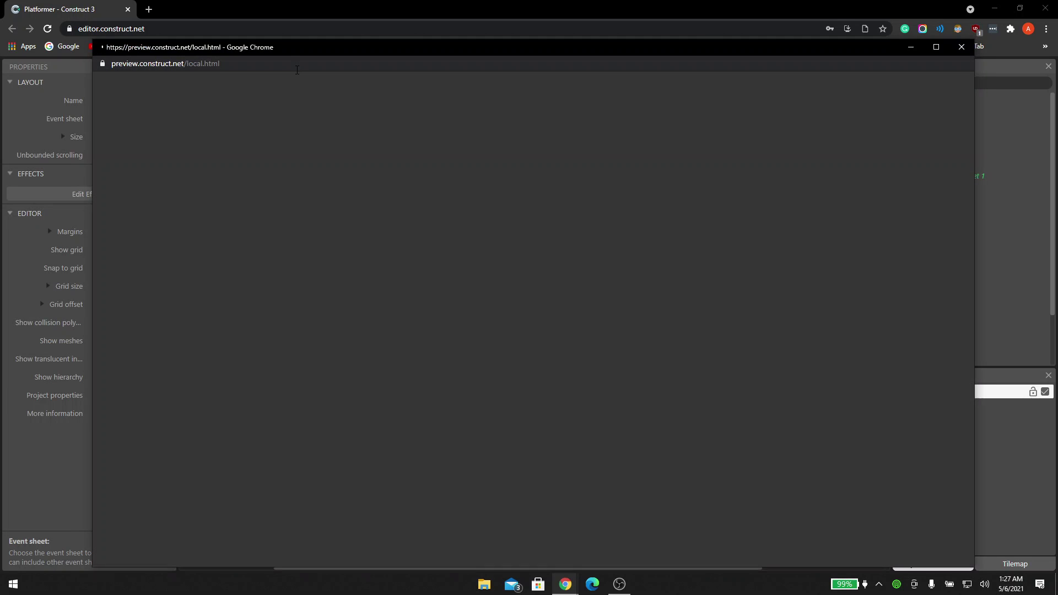
key(Right)
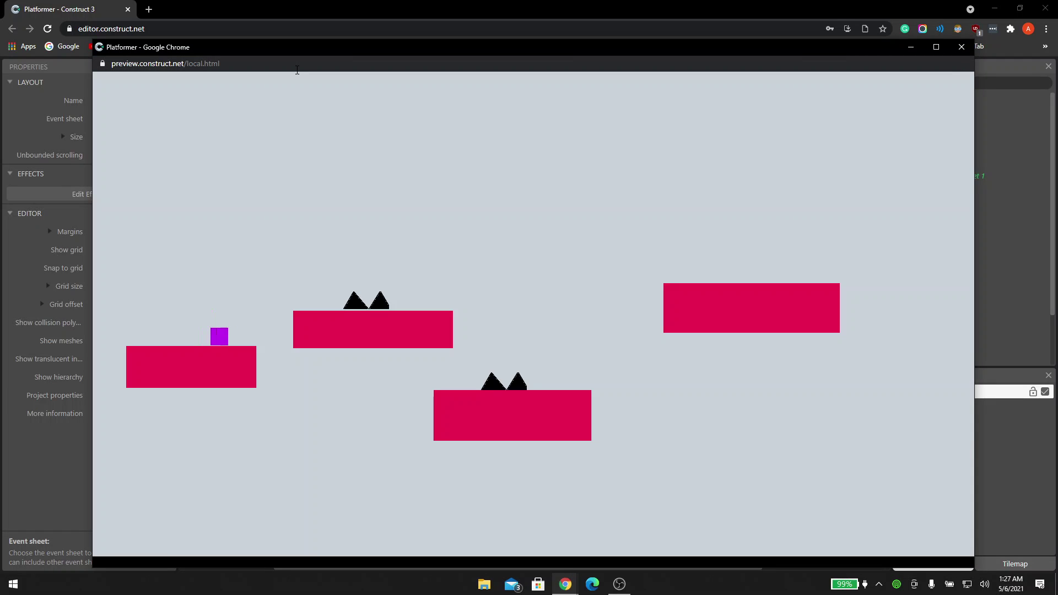
key(Up)
key(Right)
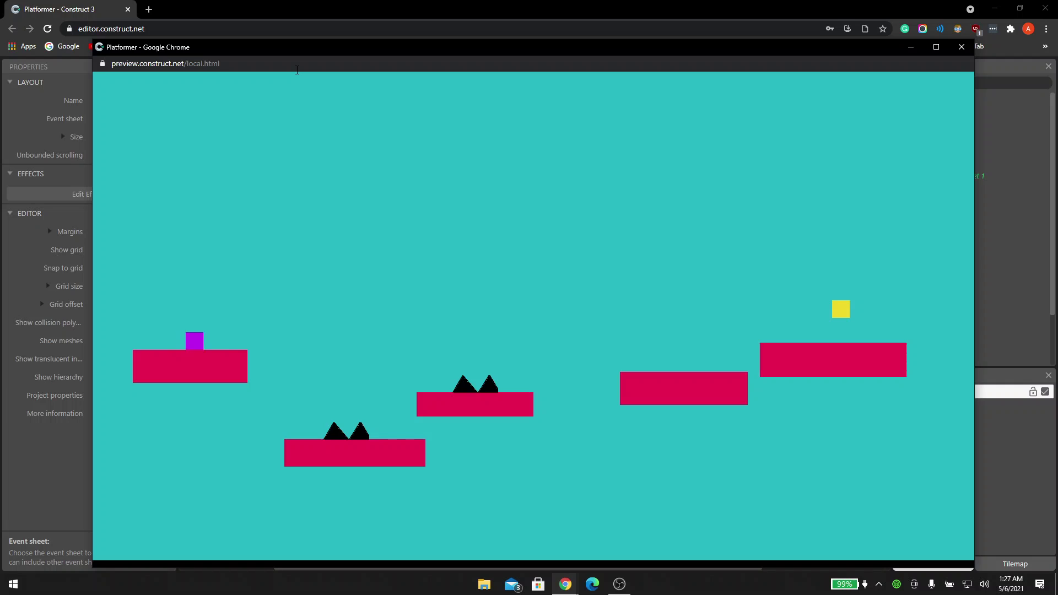
key(Up)
key(Right)
key(Up)
click(970, 48)
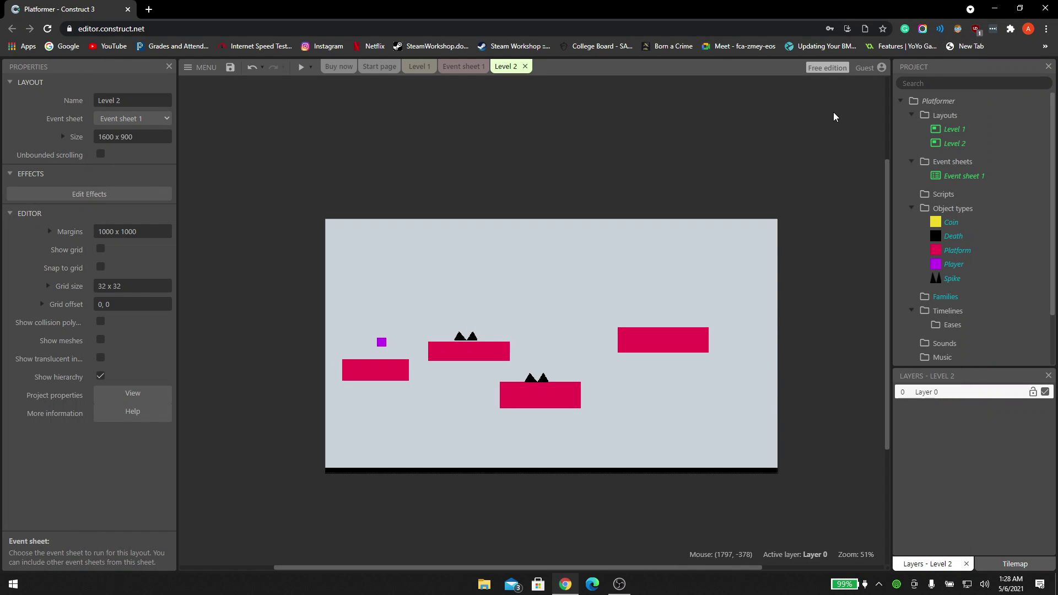
- Compare Level 2 with Level 1 and try to set the background color of Level 2's Layer 0 to blue (6, 120, 234)
click(417, 67)
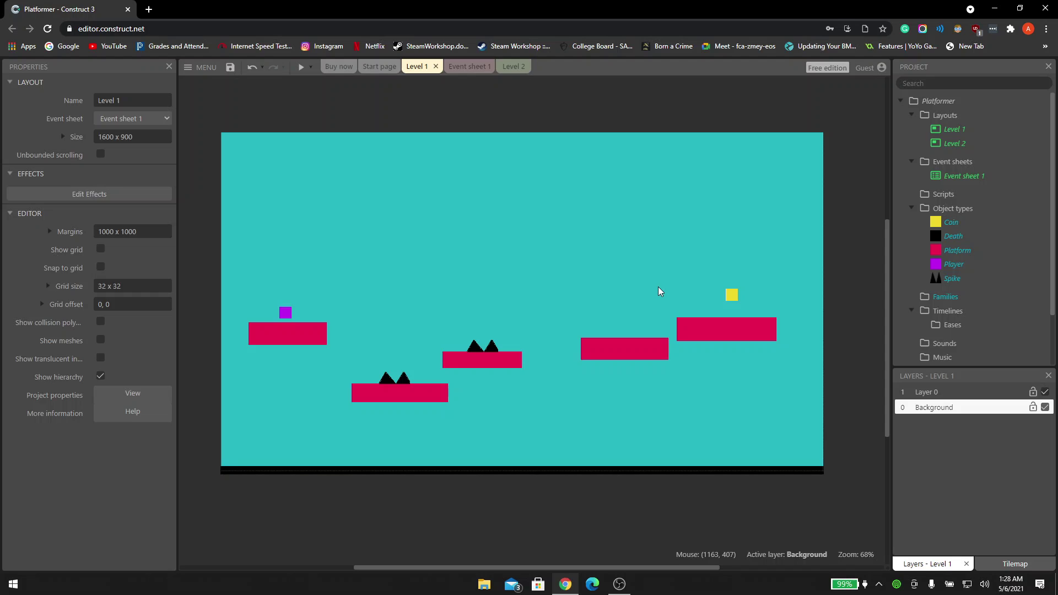
click(513, 66)
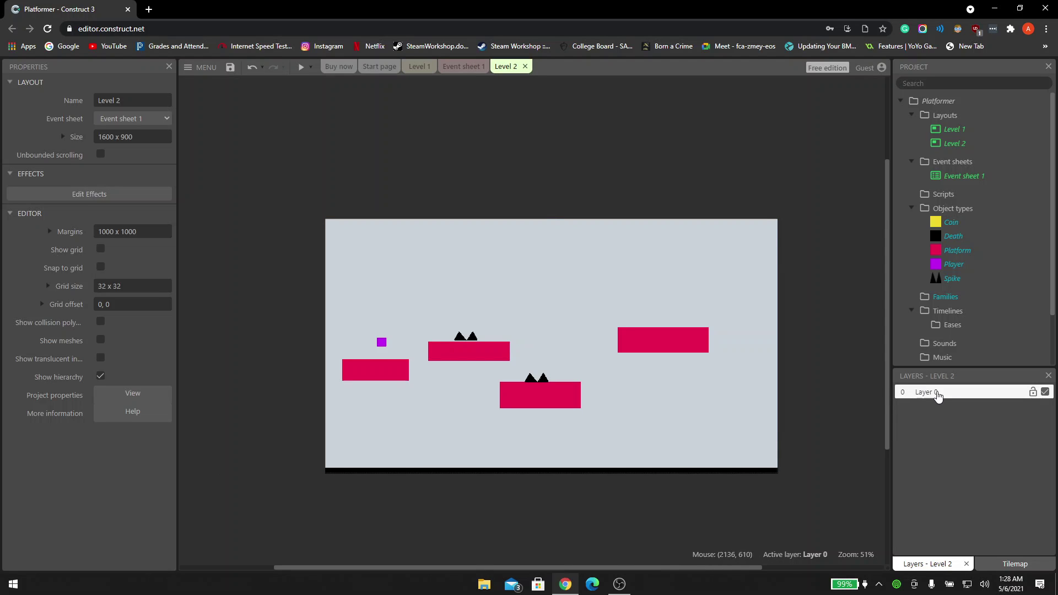
double_click(960, 398)
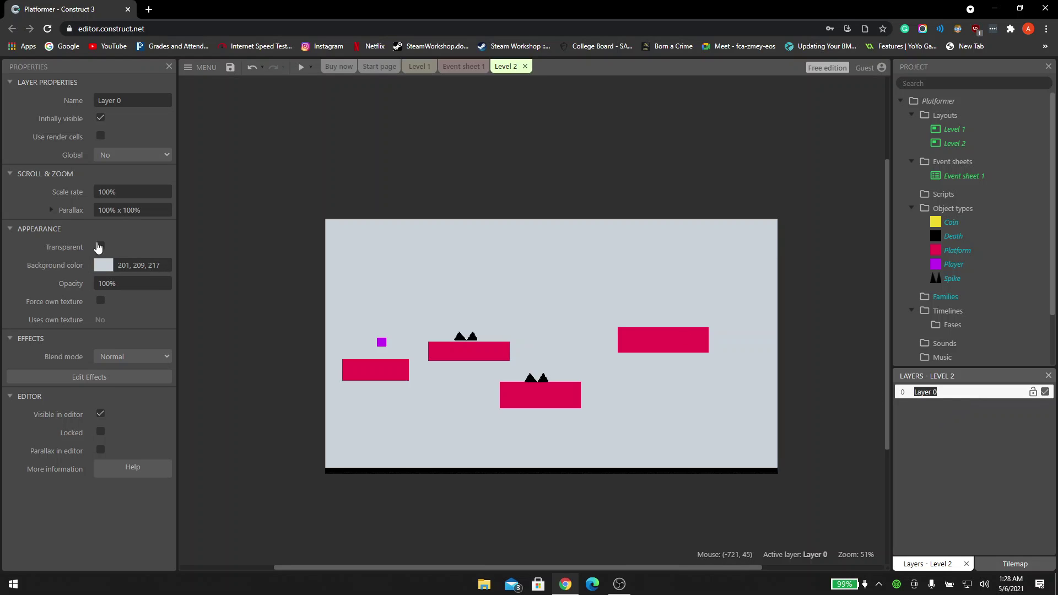
click(110, 264)
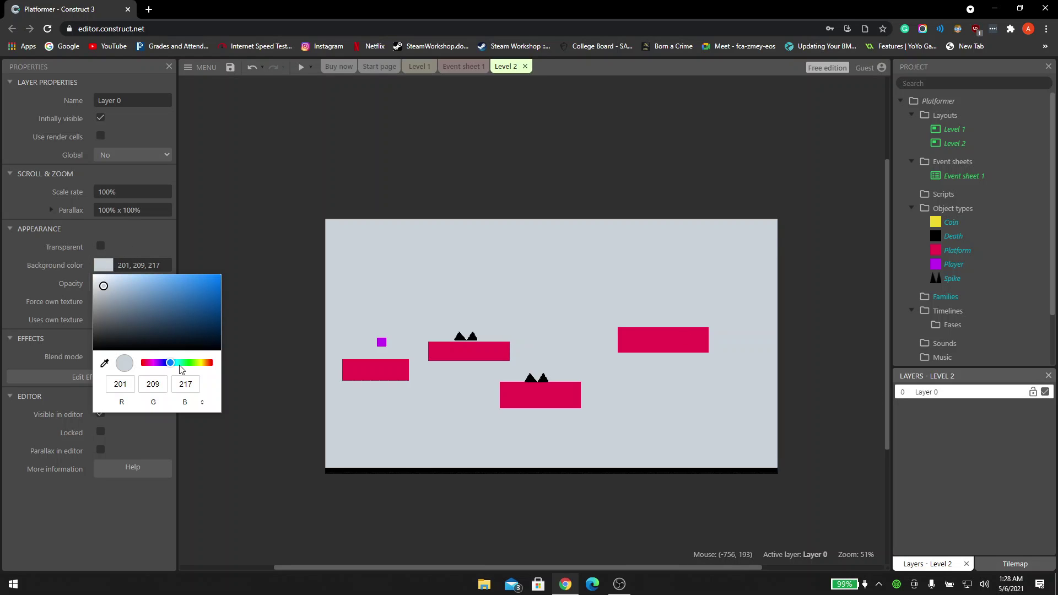
mouse_move(154, 299)
mouse_down()
mouse_move(117, 293)
mouse_move(142, 290)
mouse_move(147, 320)
mouse_move(115, 306)
mouse_move(156, 328)
mouse_move(196, 307)
mouse_move(233, 243)
mouse_up()
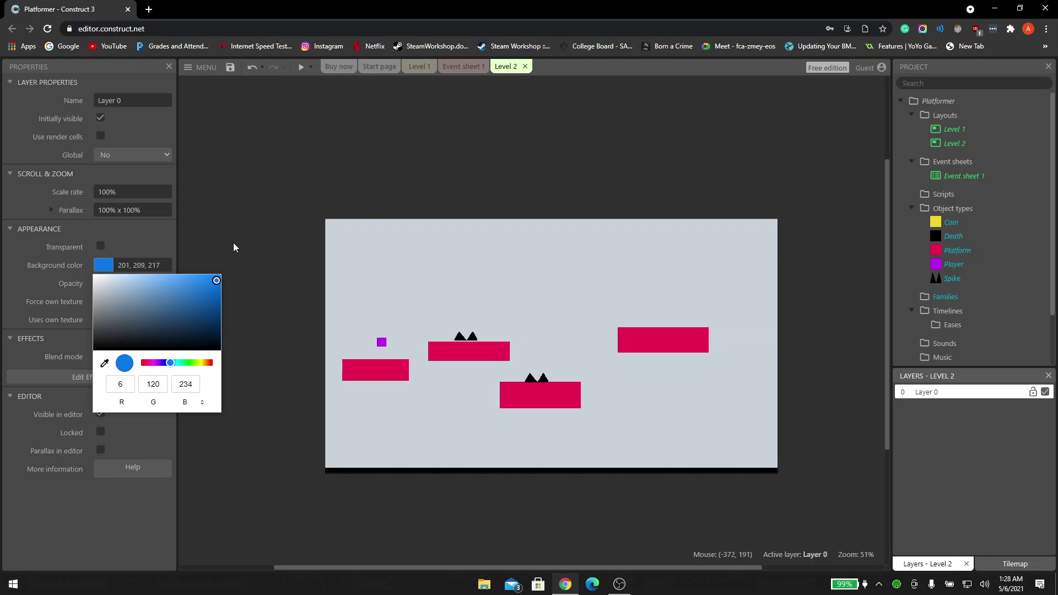
click(231, 246)
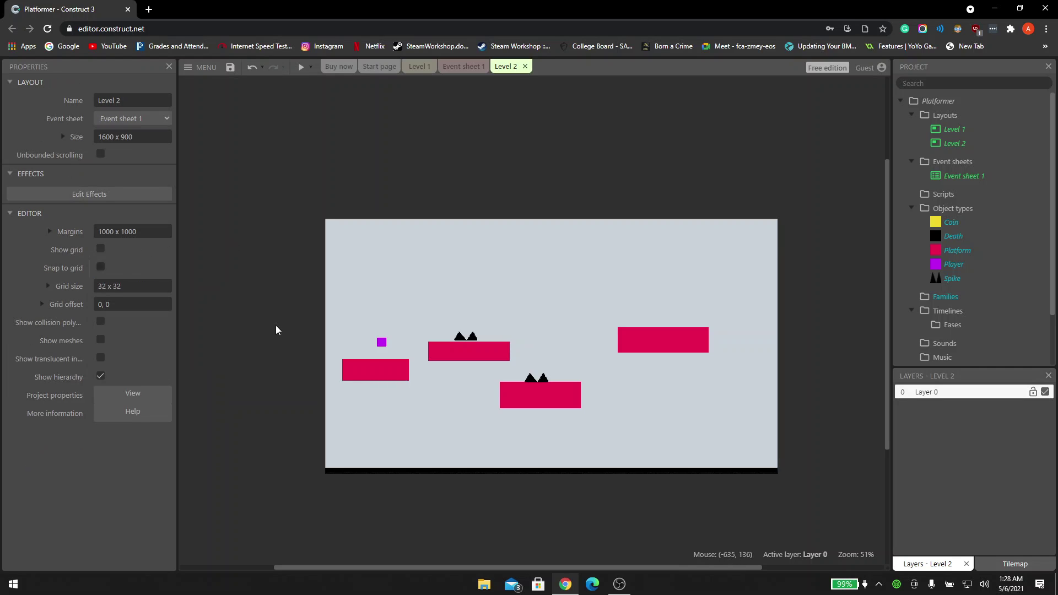
- Set the background color of Level 2's Layer 0 to blue (27, 125, 222)
click(972, 393)
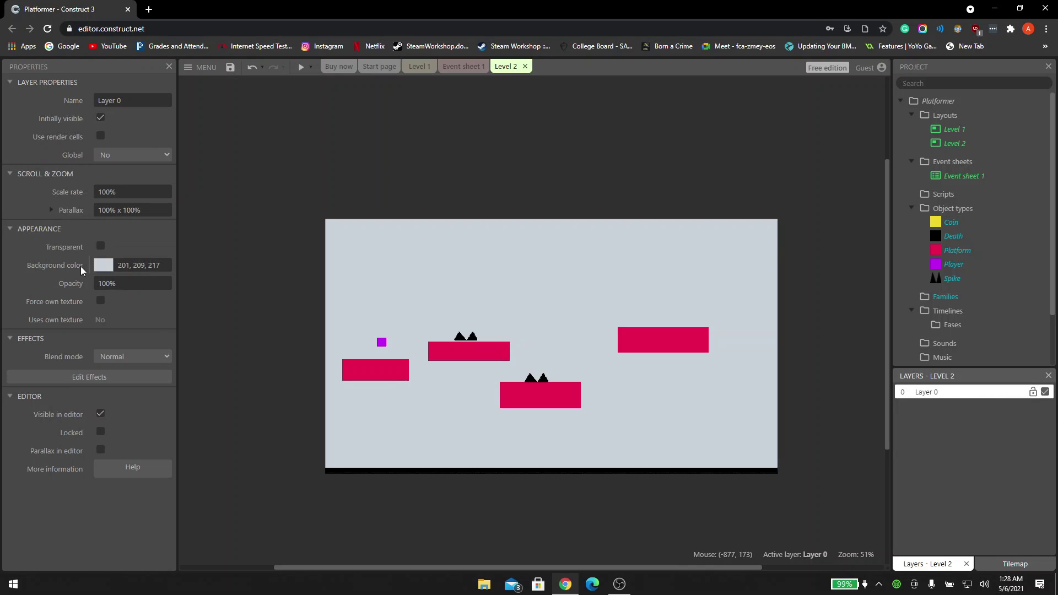
click(104, 267)
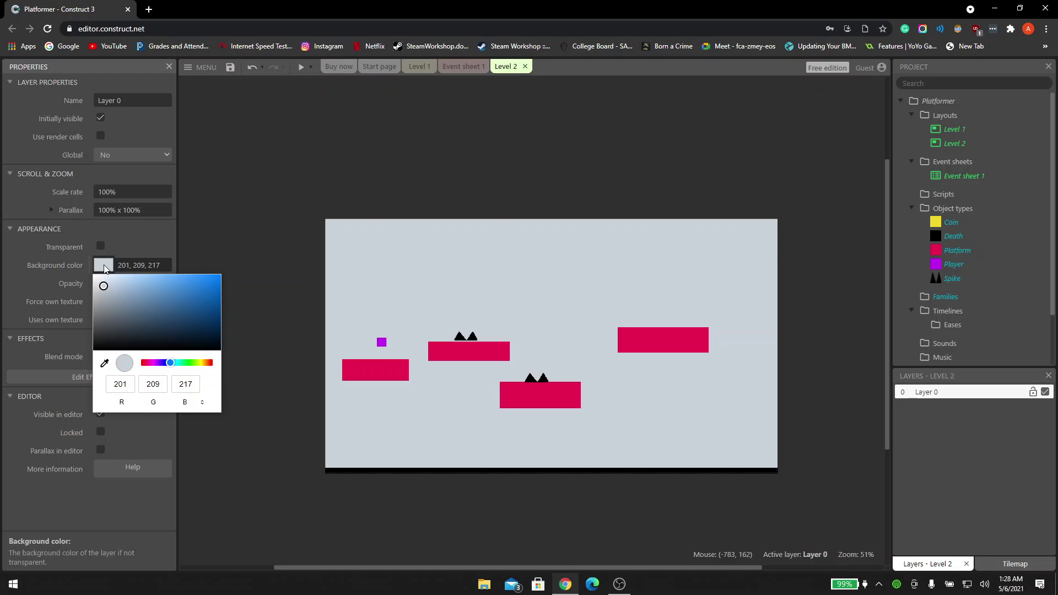
drag(119, 289, 204, 283)
click(149, 251)
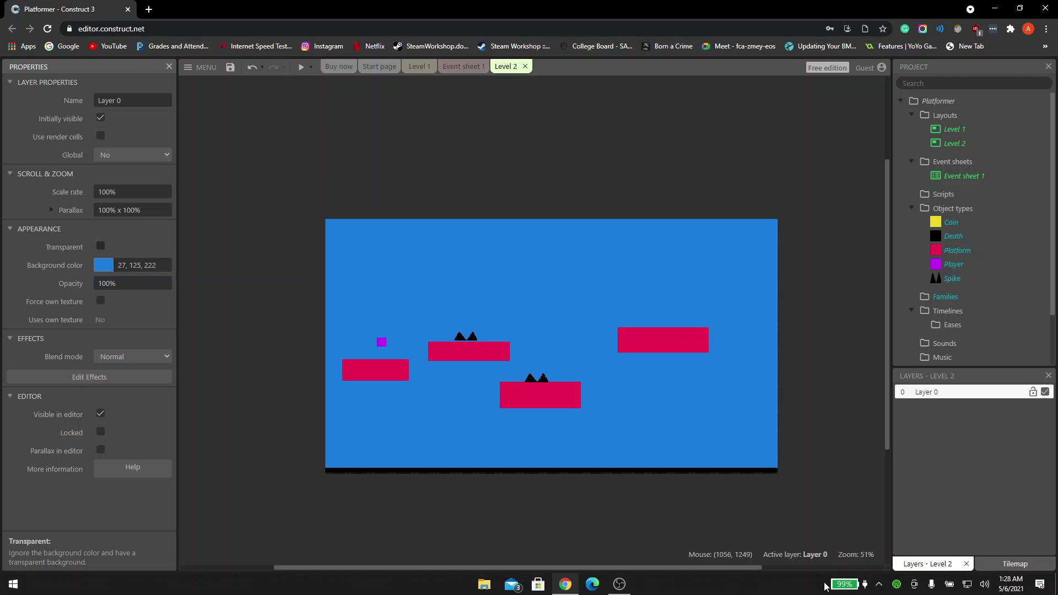
- Change the background color of Level 1's Background layer to purple (127, 56, 214)
click(418, 66)
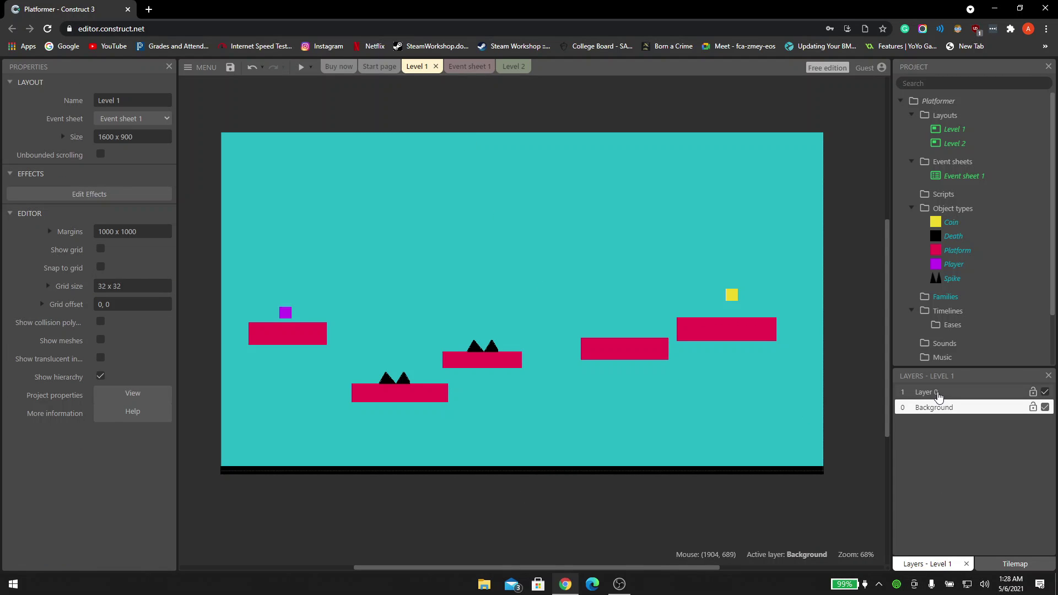
click(938, 413)
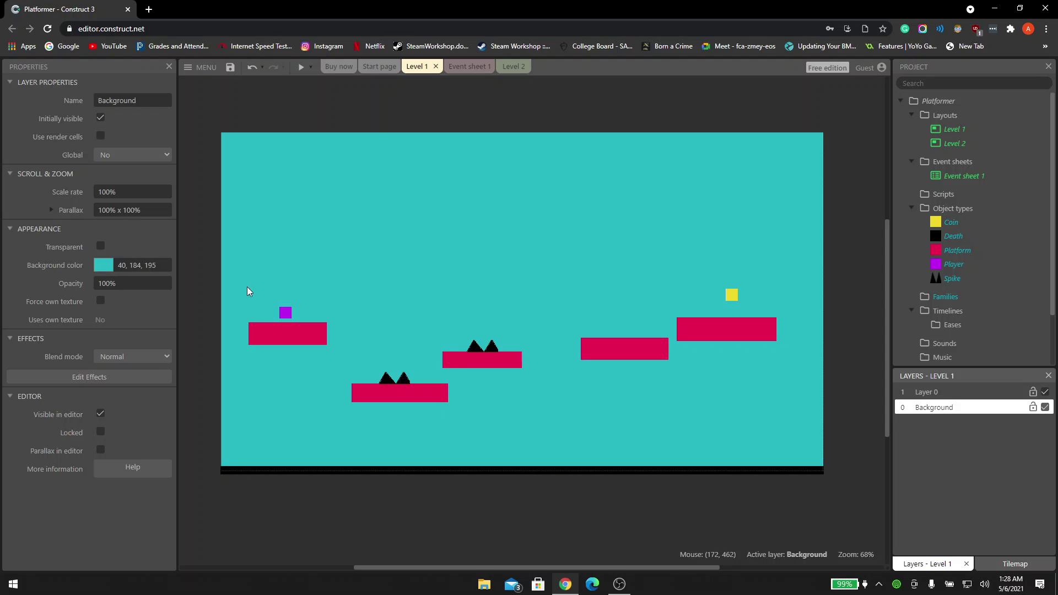
click(943, 393)
click(940, 413)
click(105, 266)
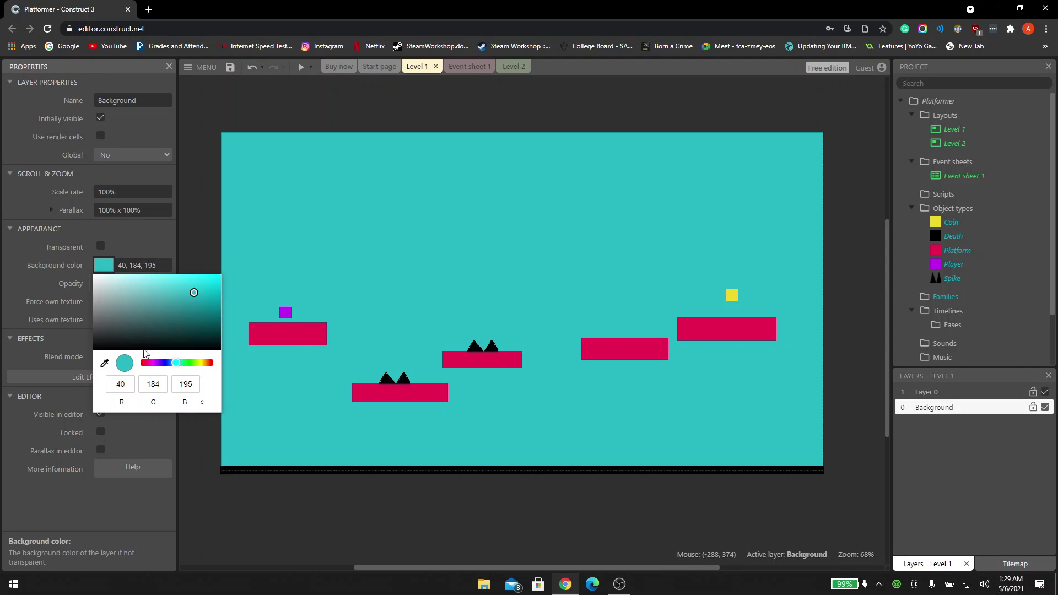
mouse_move(164, 362)
mouse_down()
mouse_move(148, 362)
mouse_move(160, 362)
mouse_up()
click(176, 288)
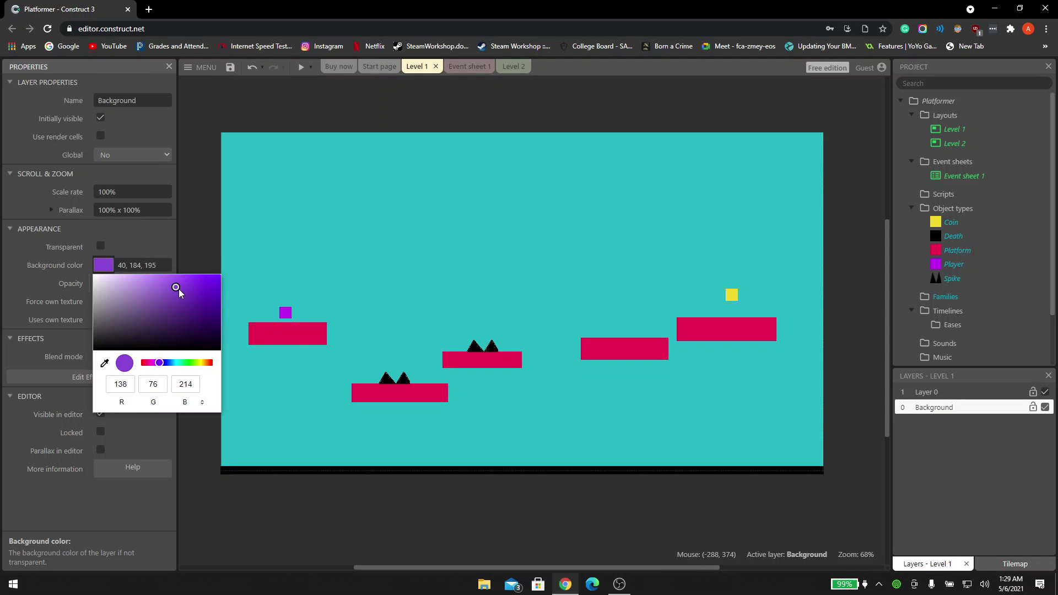
drag(179, 289, 188, 287)
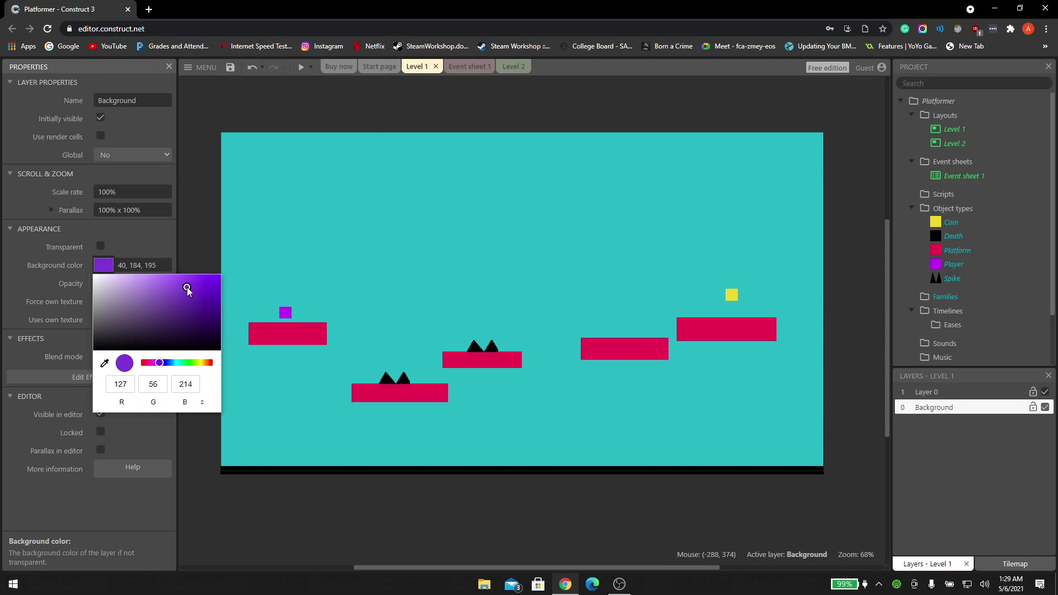
click(78, 229)
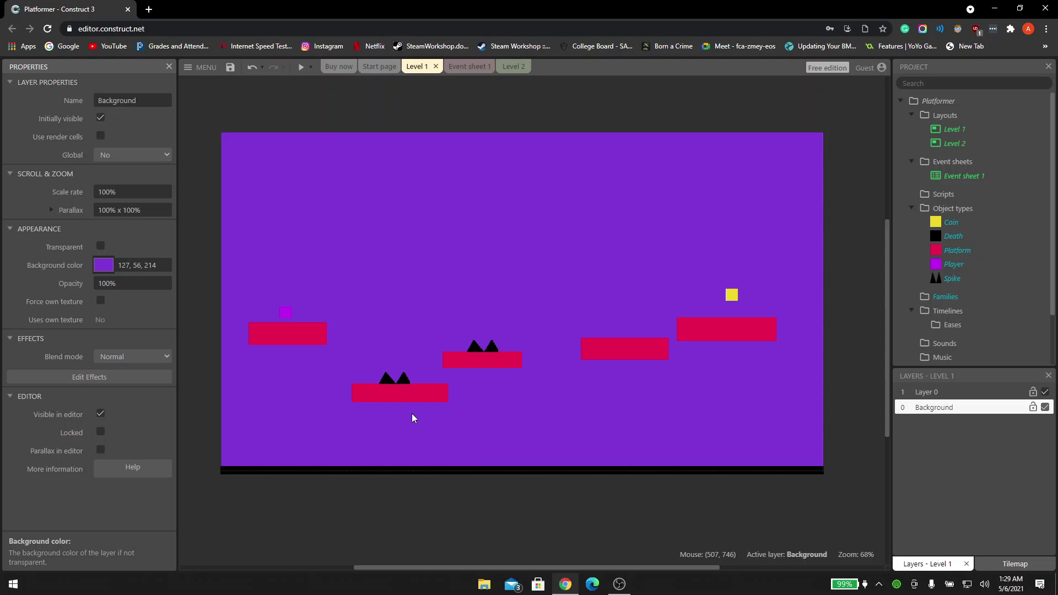
- Add a new layout to the project without an event sheet and name it "End screen"
click(510, 67)
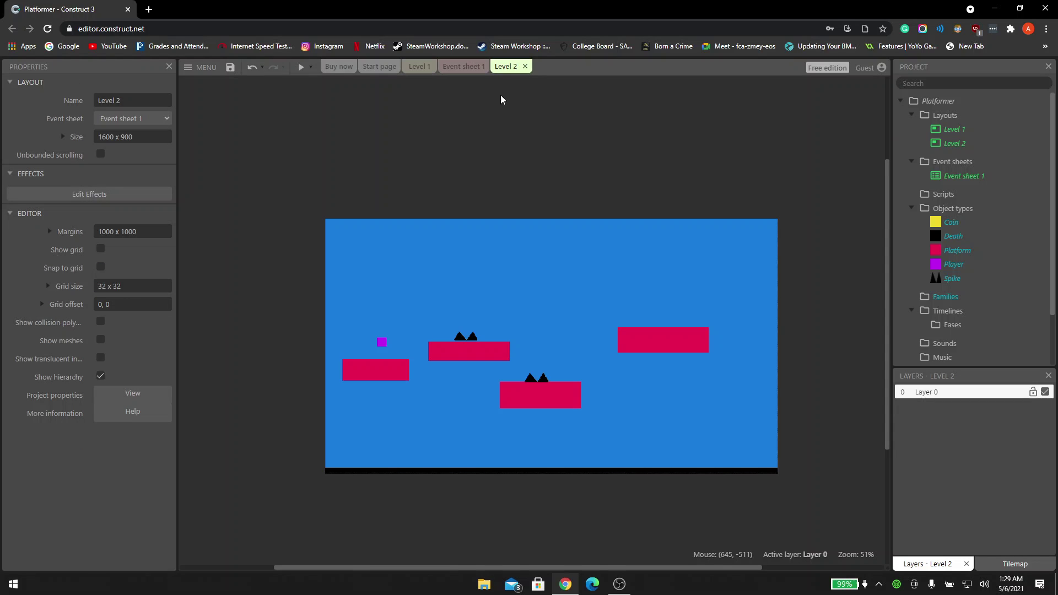
right_click(932, 117)
click(951, 123)
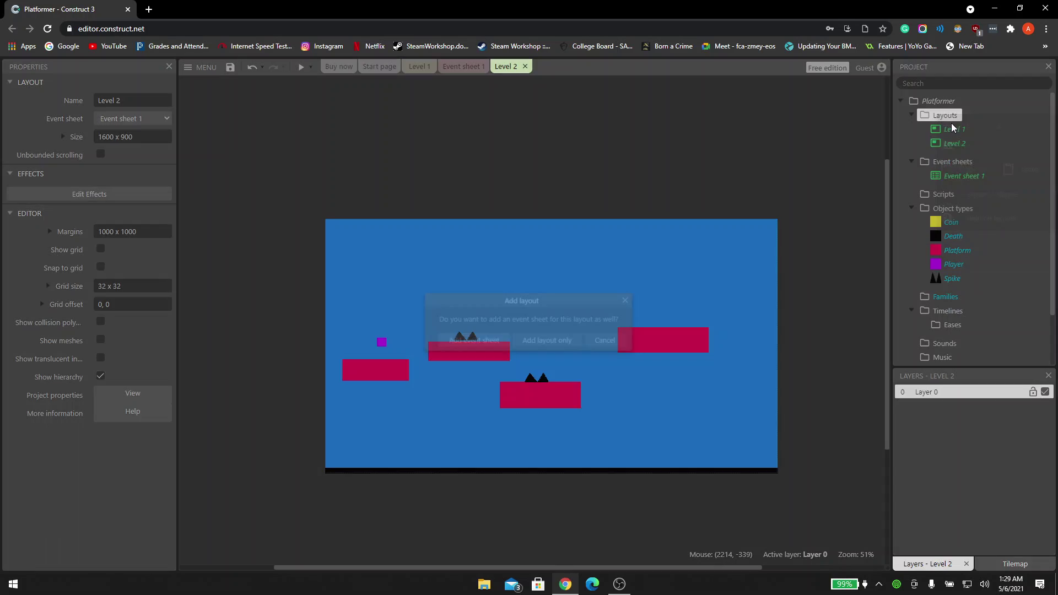
click(562, 339)
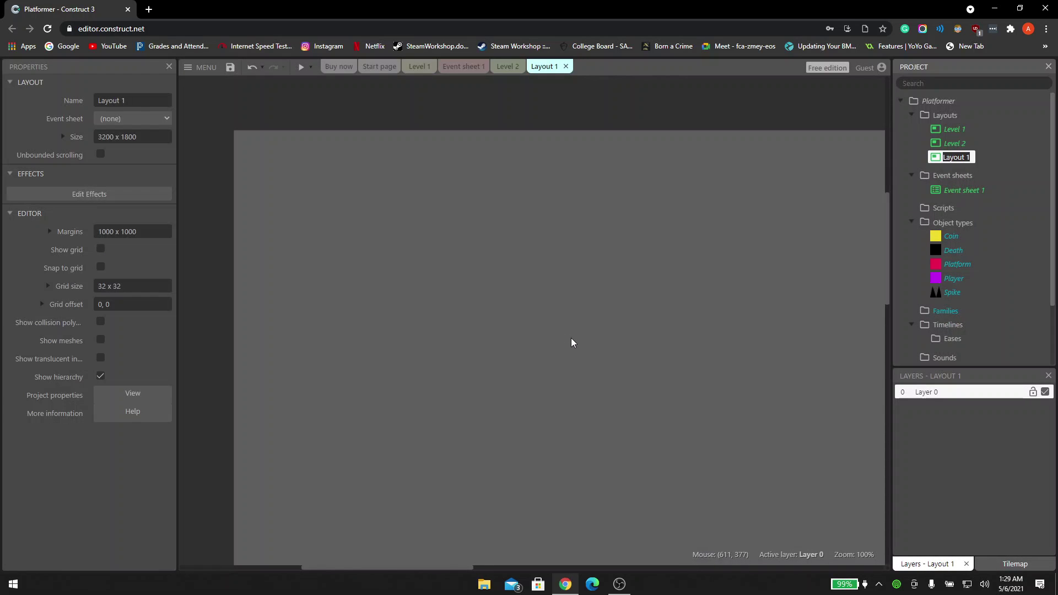
text(E)
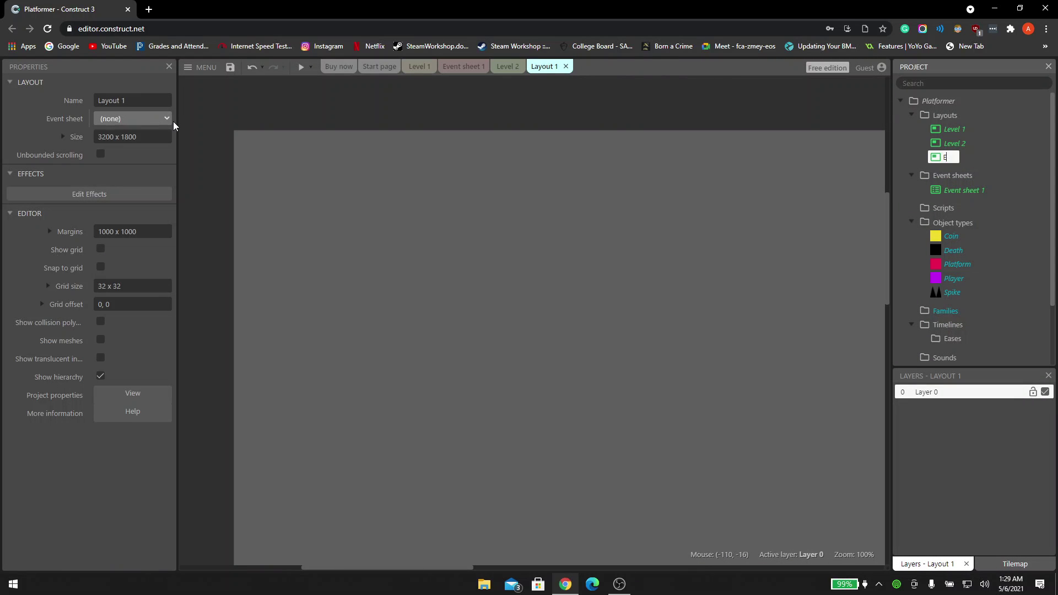
text(nd screen)
key(Return)
- Assign Event sheet 1 to the End screen layout and set its size to 1600 x 900
click(166, 119)
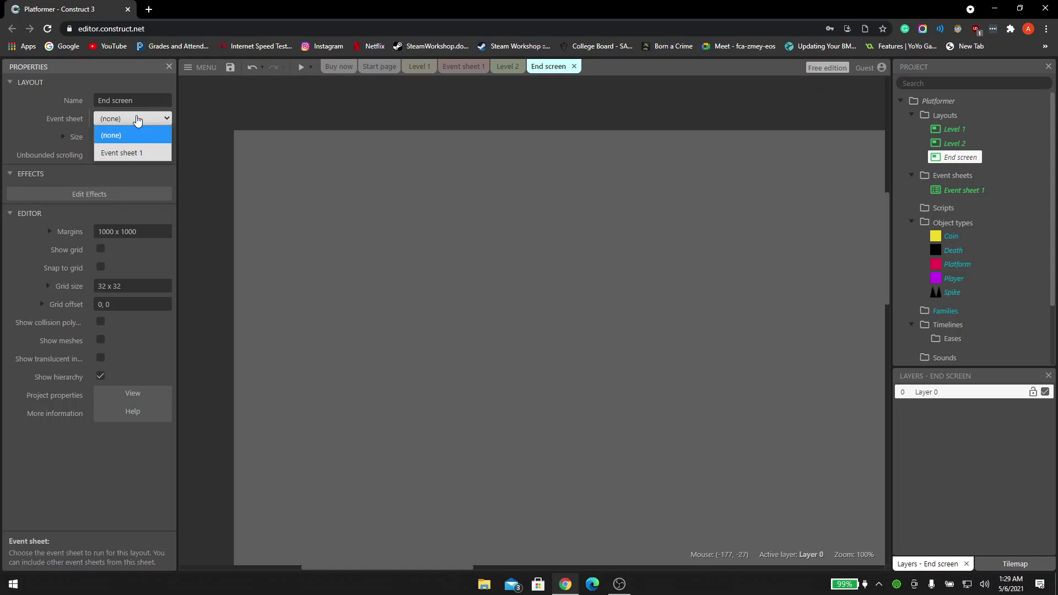
click(146, 154)
click(149, 136)
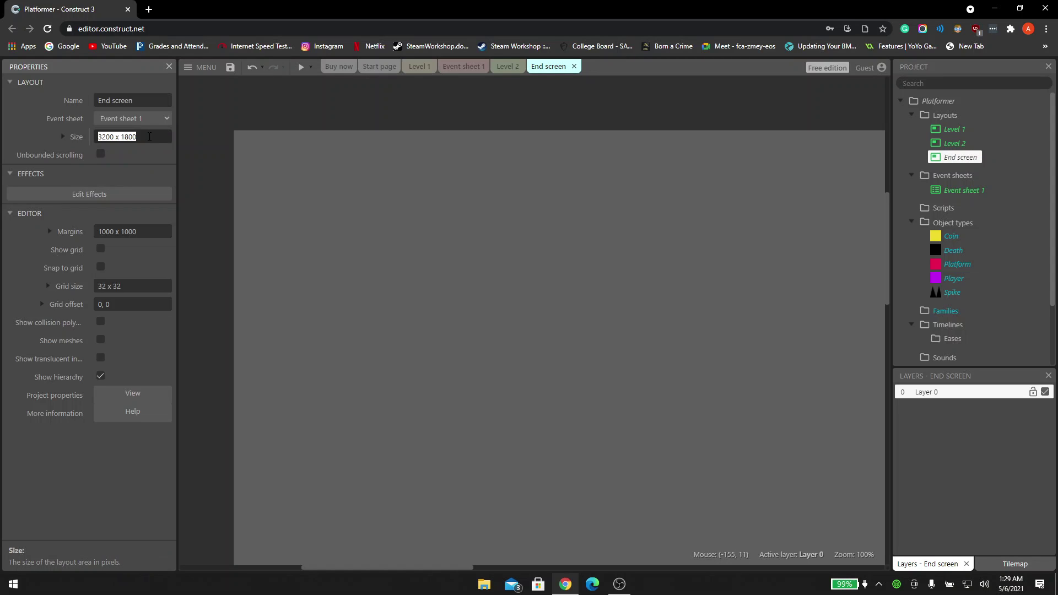
text(1600)
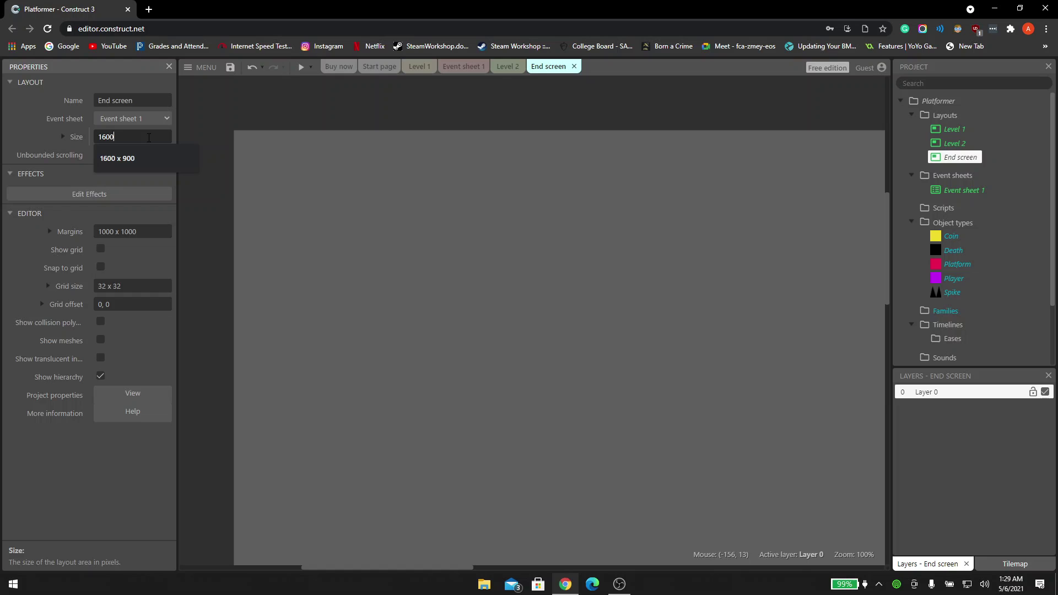
text( x 900)
key(Tab)
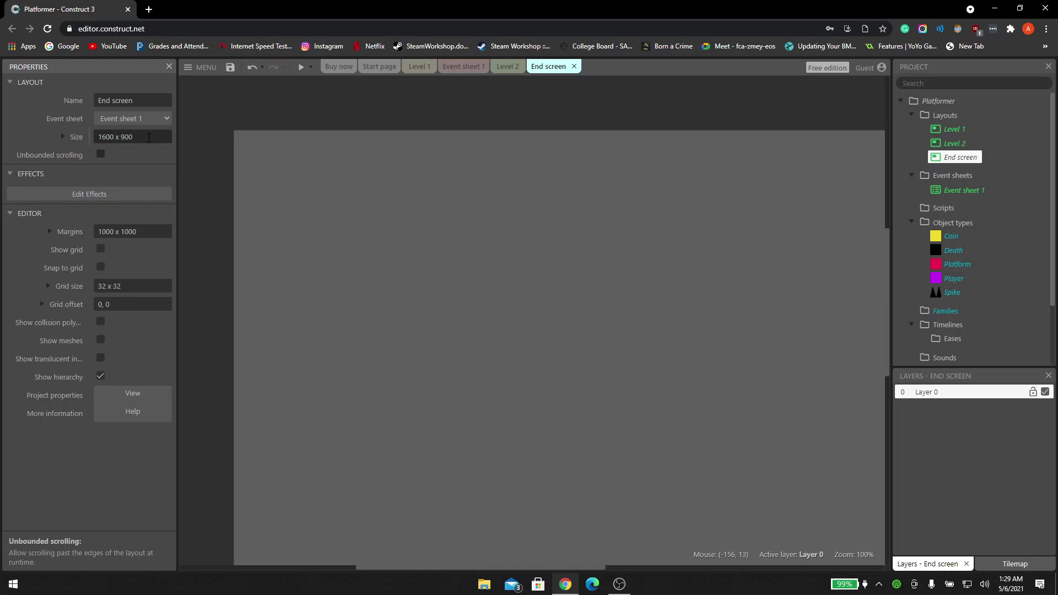
ctrl+scroll(579, 284, down, 3)
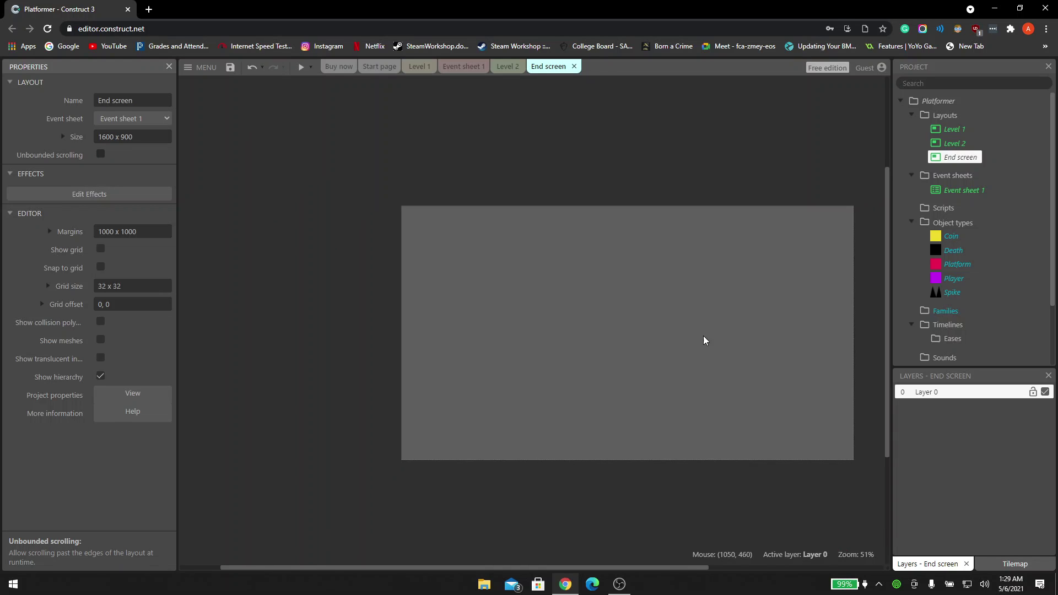
- Insert a new Text object near the center of the End screen layout
ctrl+scroll(733, 339, up, 1)
right_click(592, 325)
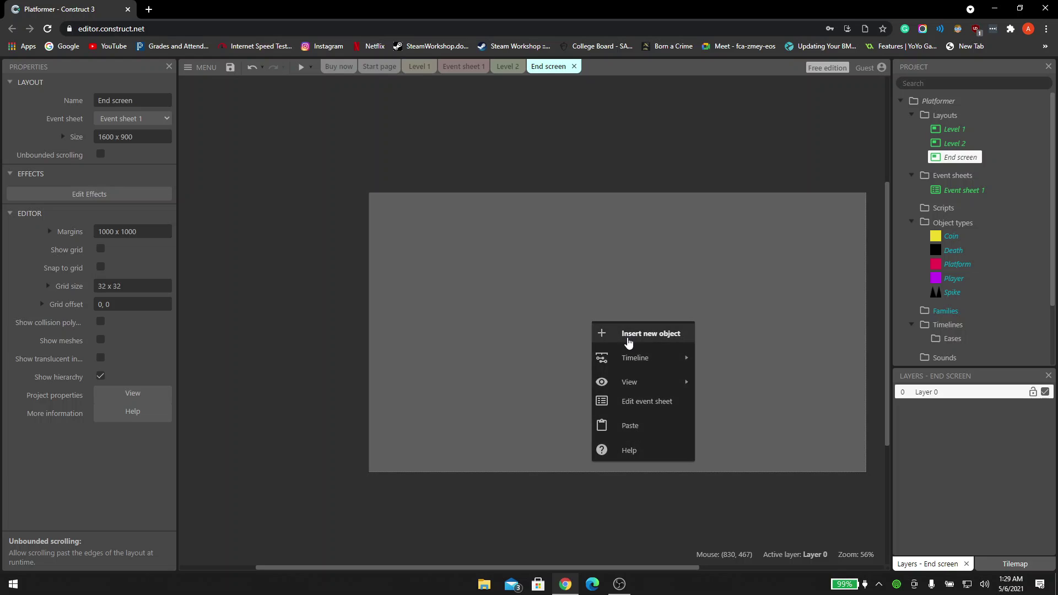
click(601, 333)
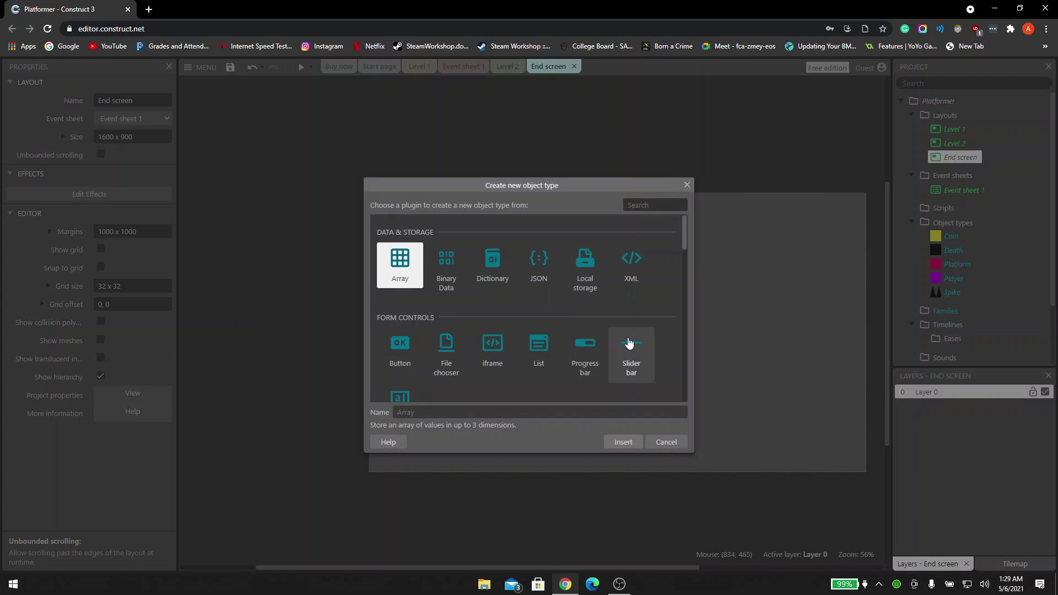
text(text)
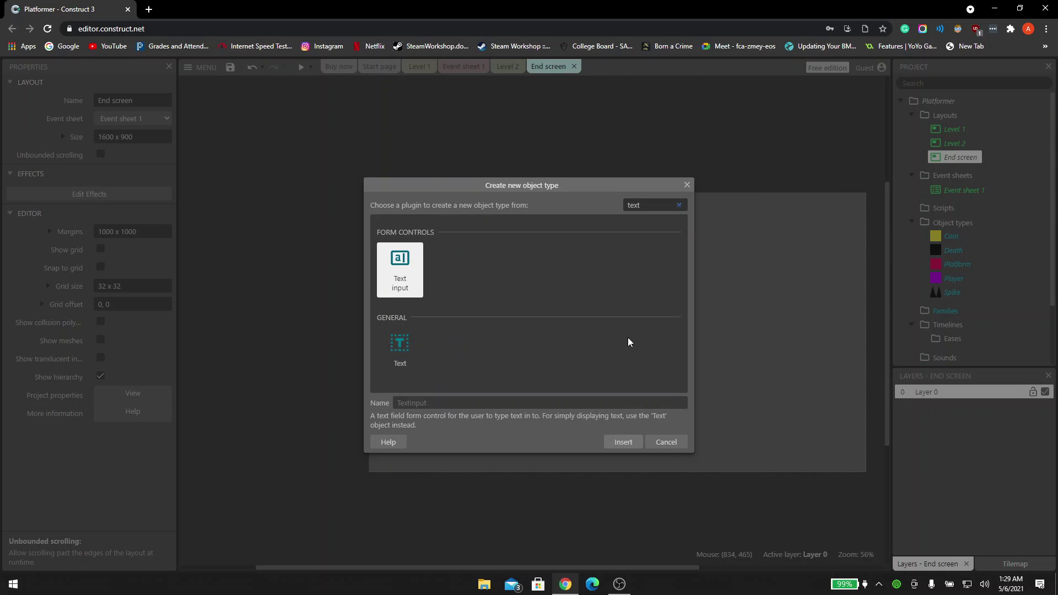
double_click(399, 346)
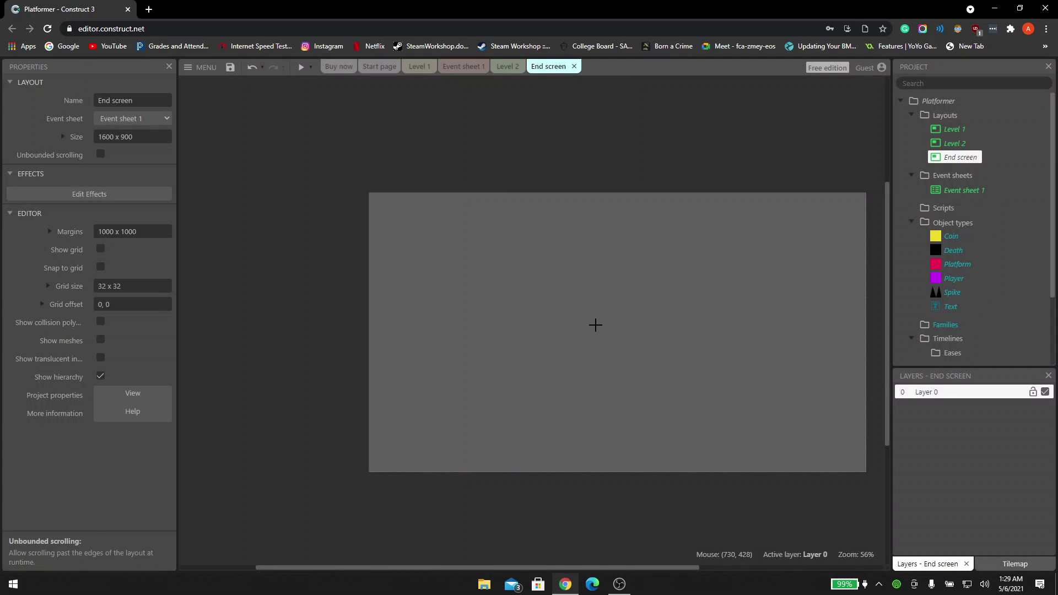
click(595, 325)
- Set the new Text object's content to "Congrats!"
scroll(134, 465, down, 3)
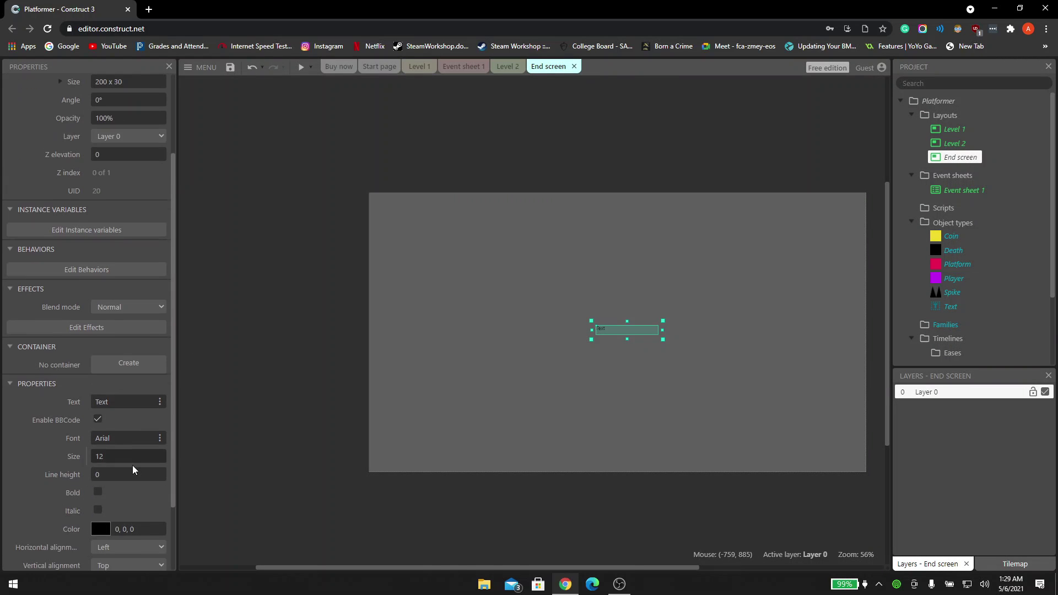
scroll(60, 353, down, 2)
click(138, 312)
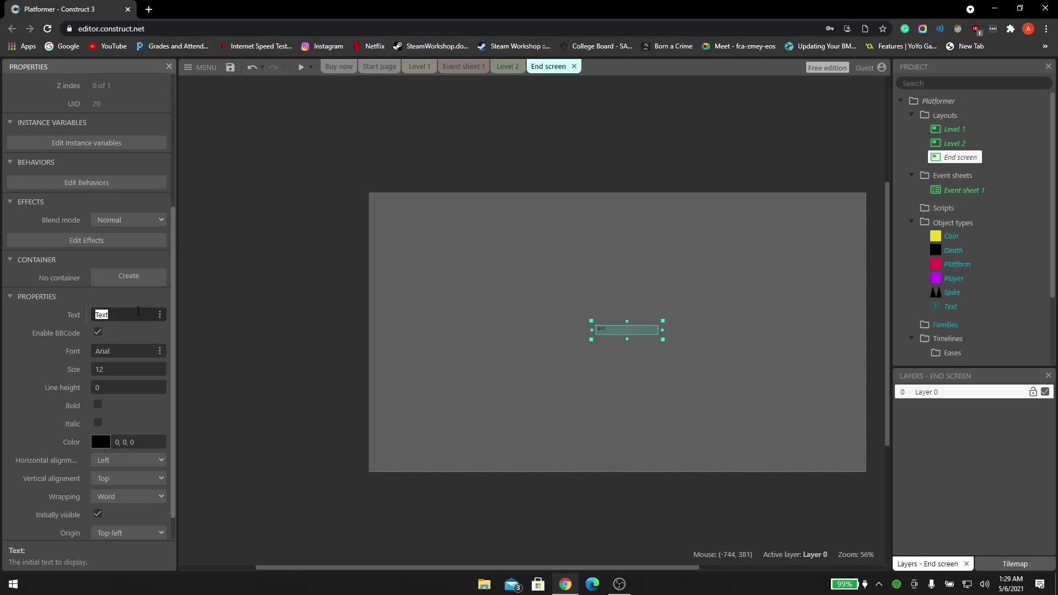
text(Congrats!)
key(Tab)
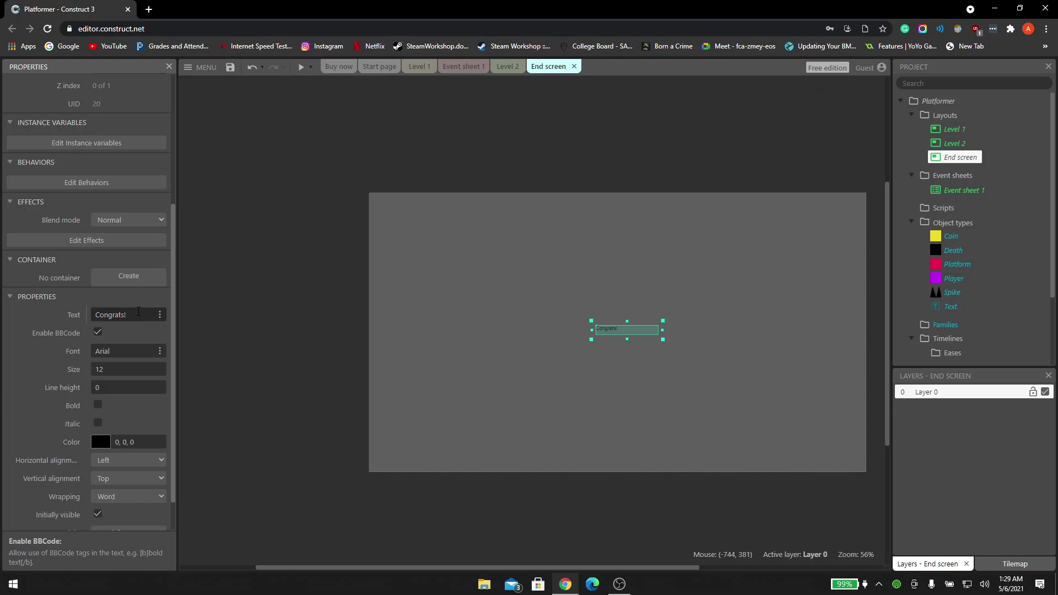
- Set the Congrats! text's font size to 100 and enlarge its box to about 1224 x 409
click(113, 367)
text(100)
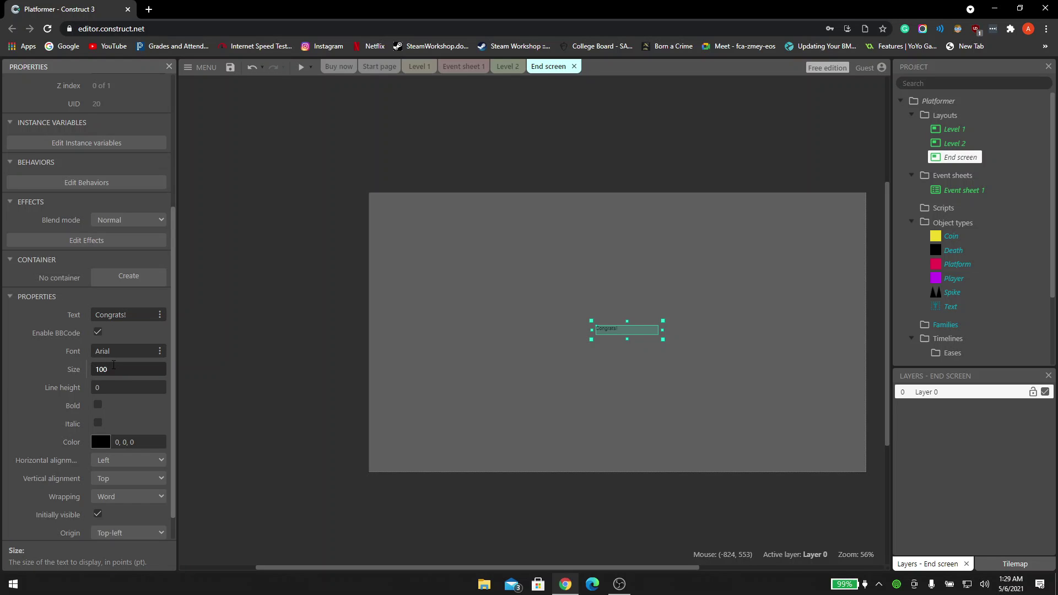
key(Tab)
drag(663, 340, 857, 458)
drag(611, 378, 463, 384)
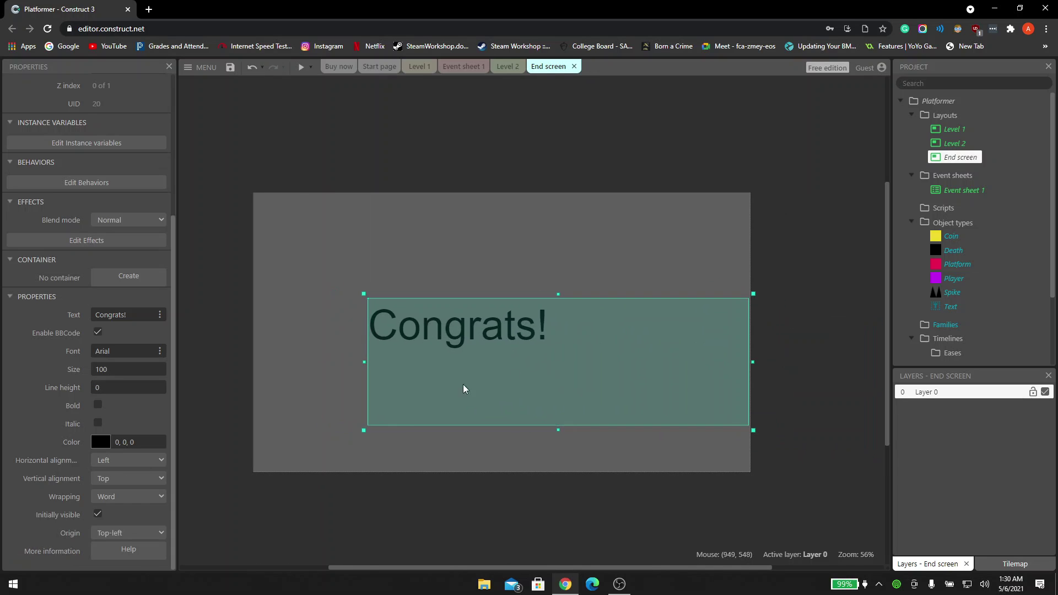
- Change the color of the Congrats! text to red (201, 19, 19)
click(102, 441)
drag(188, 335, 206, 316)
click(199, 262)
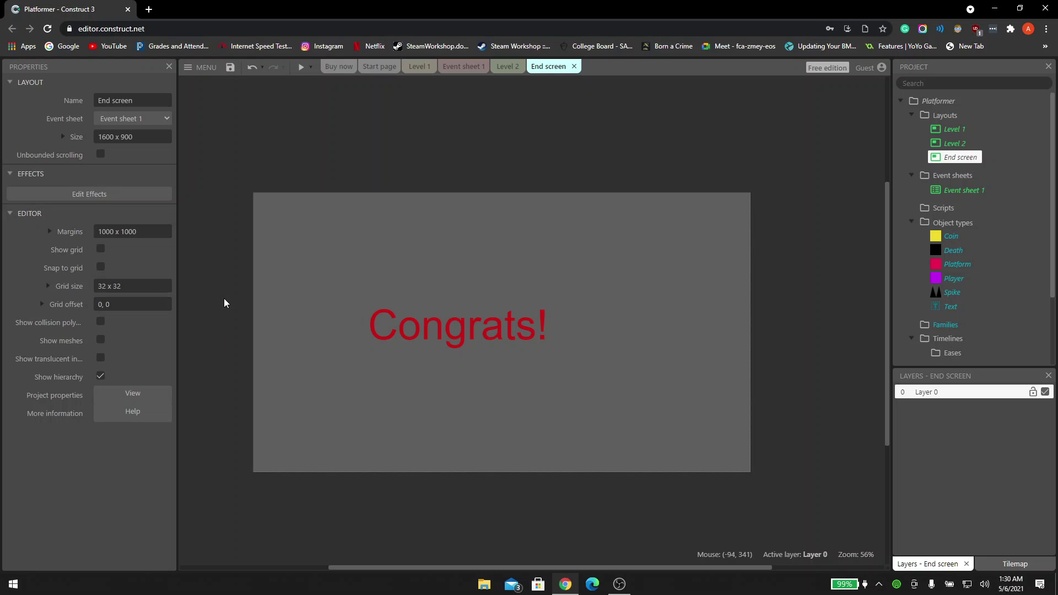
- Reselect the Congrats! text, look through its properties and nudge it slightly upward in the layout
click(412, 329)
scroll(114, 457, down, 5)
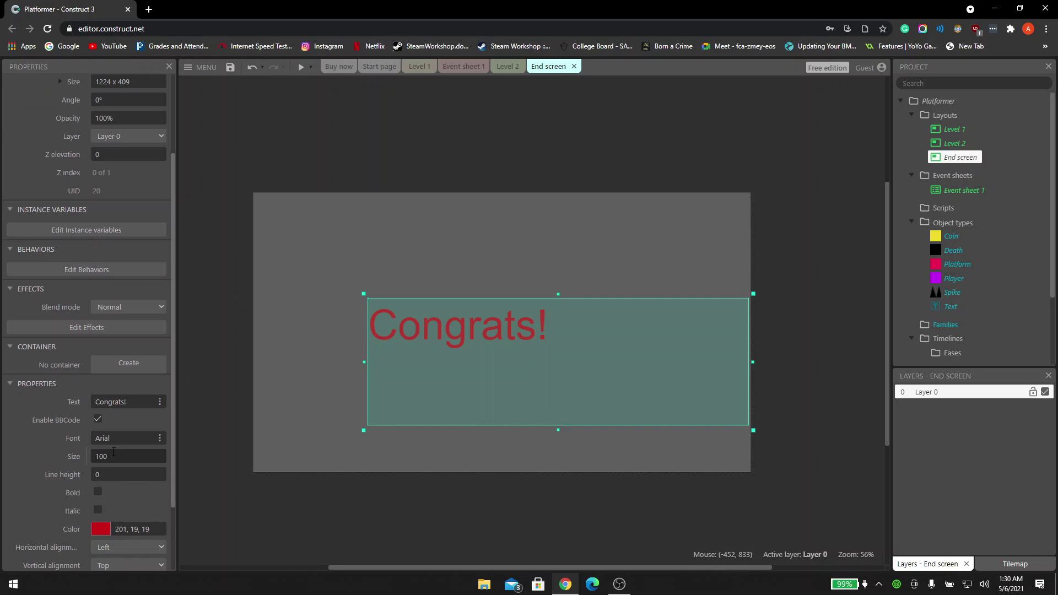
scroll(94, 434, down, 1)
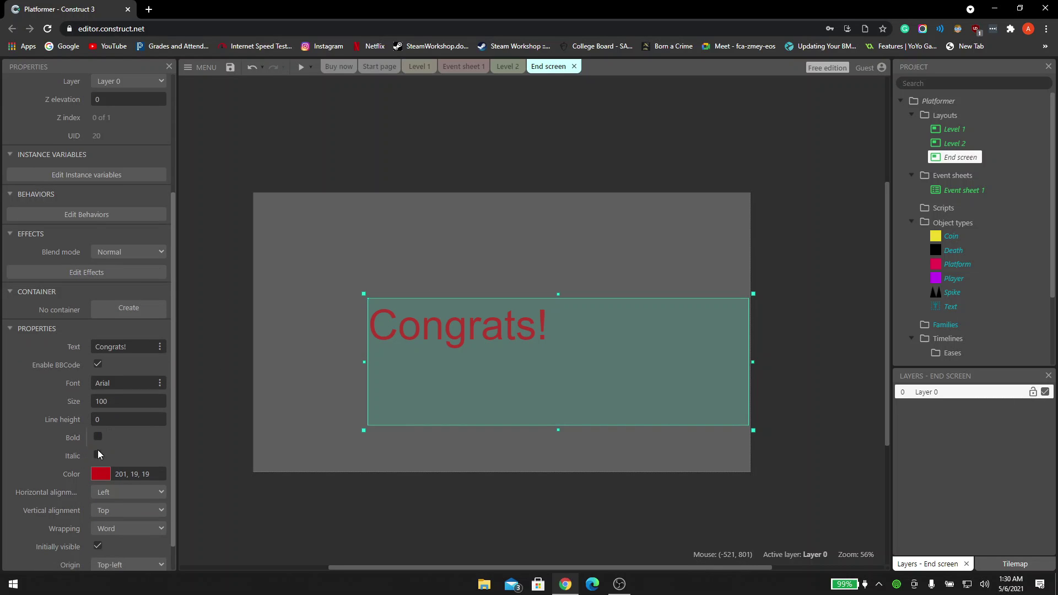
scroll(127, 462, down, 2)
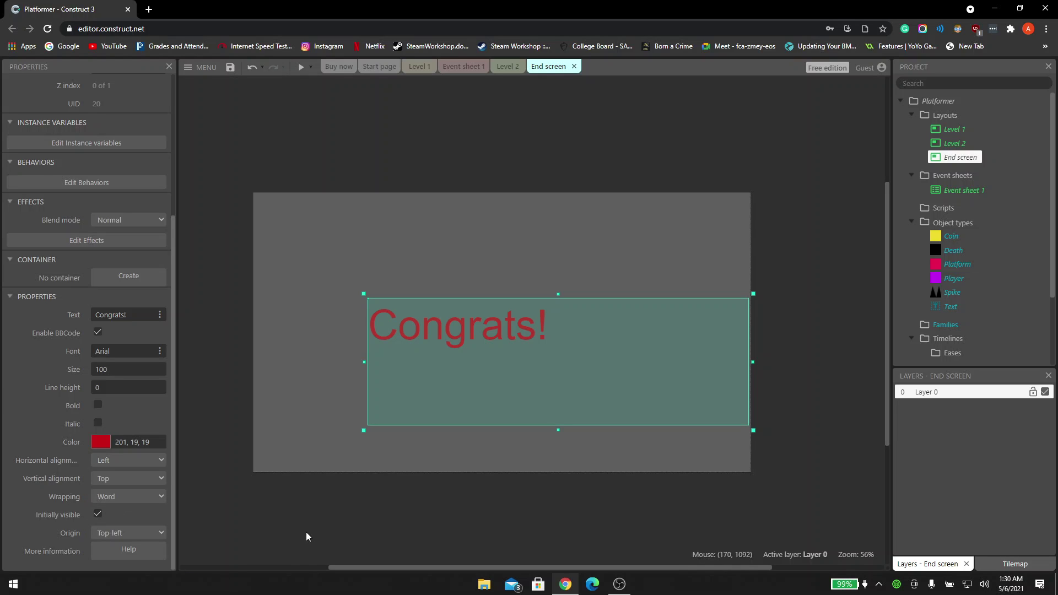
mouse_move(575, 371)
mouse_down()
mouse_move(590, 379)
mouse_move(583, 373)
mouse_up()
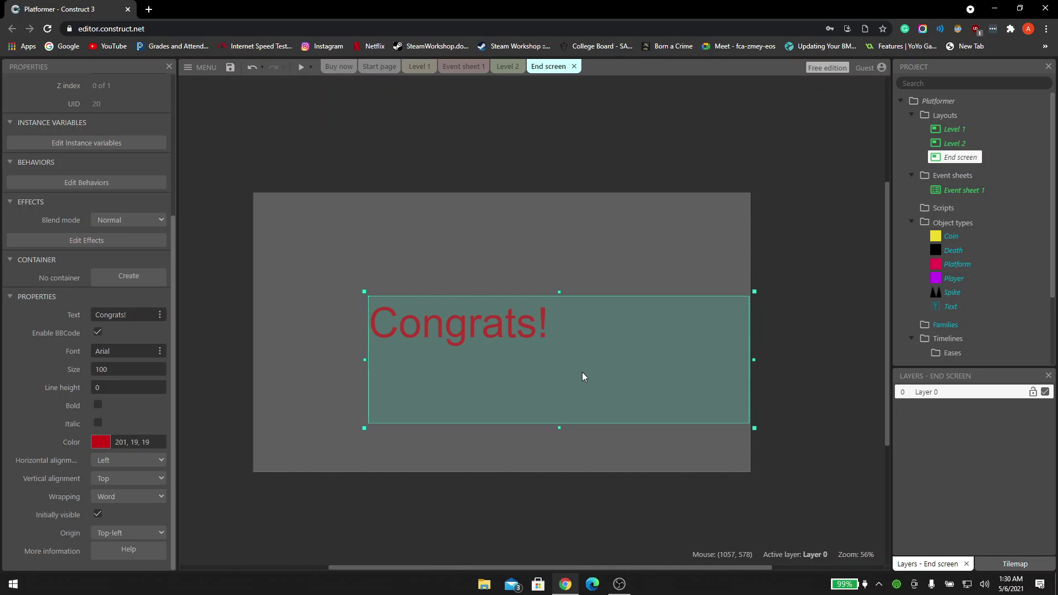
- Set the End screen's Layer 0 background color to blue (26, 54, 193) and shift the Congrats! text slightly up and to the right
click(927, 393)
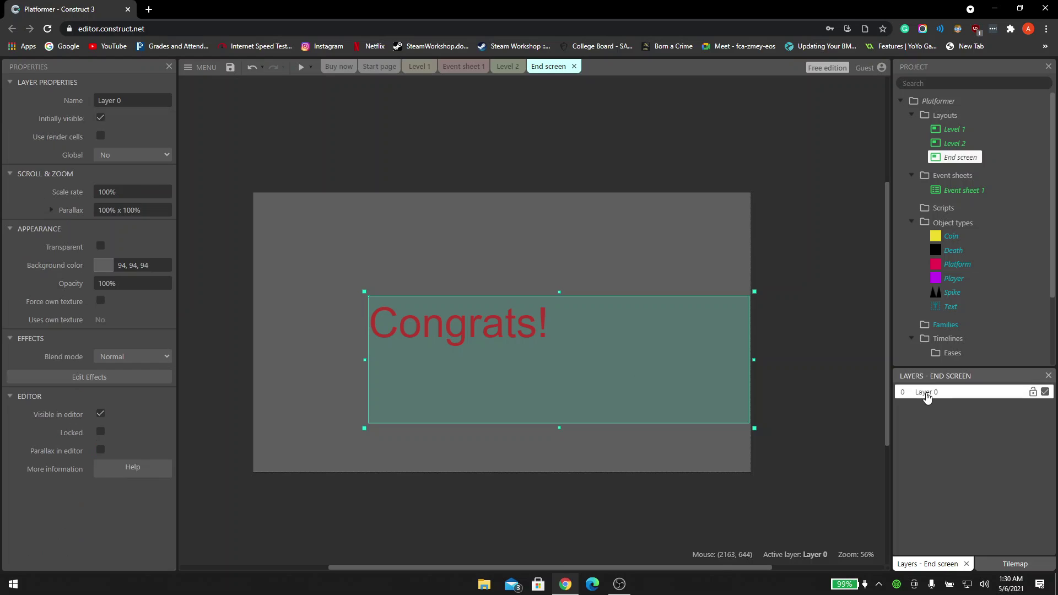
click(109, 269)
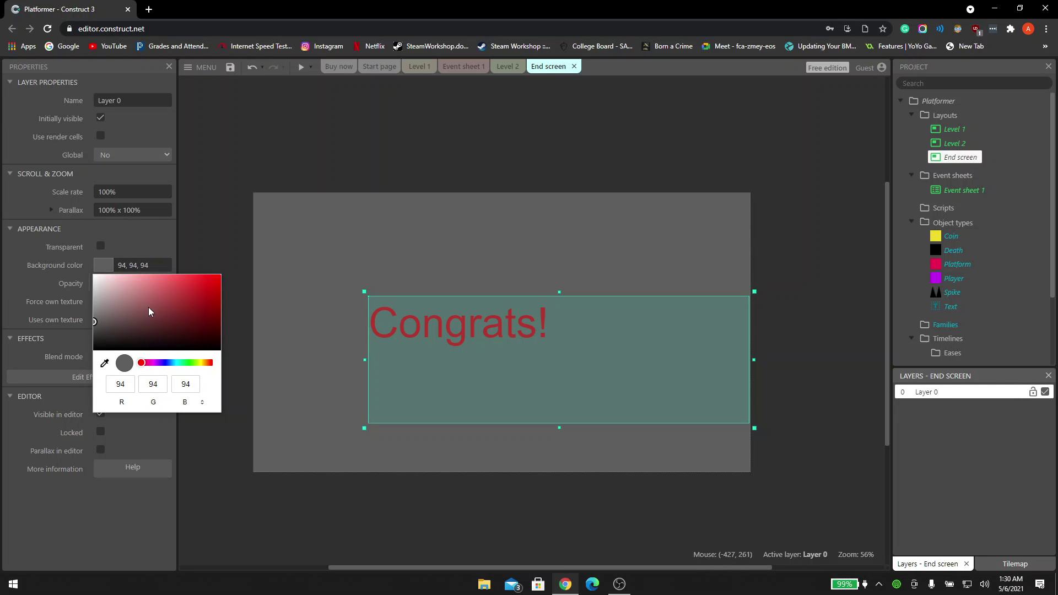
drag(142, 362, 167, 363)
click(202, 293)
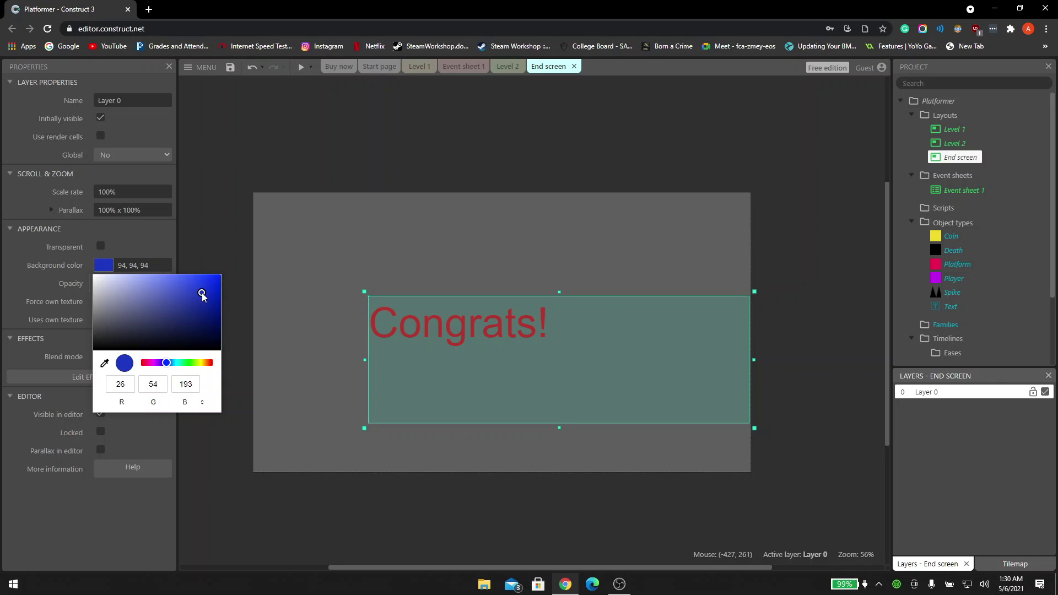
click(75, 223)
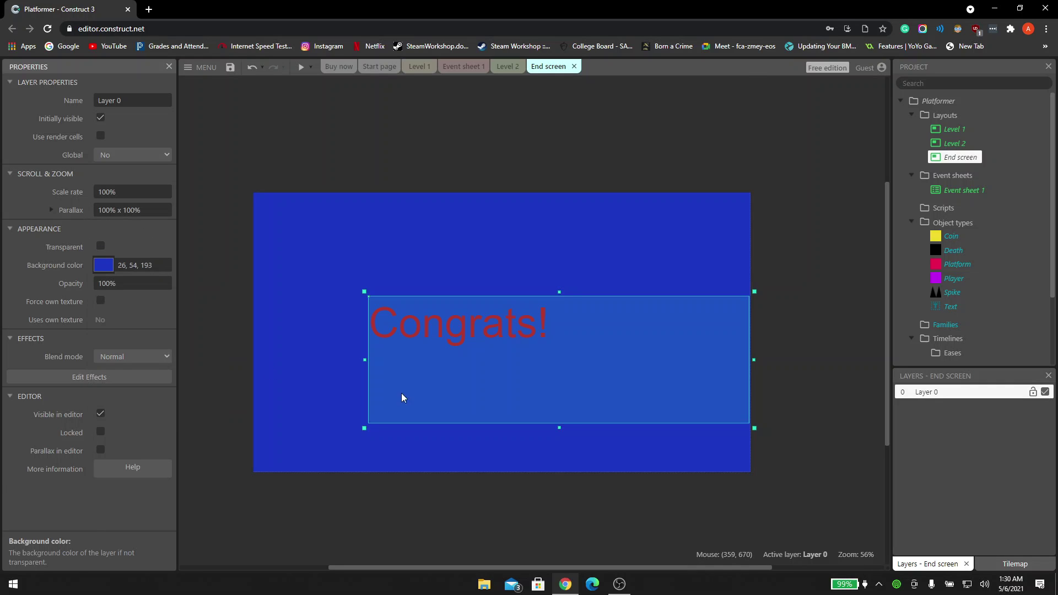
mouse_move(477, 358)
mouse_down()
mouse_move(504, 353)
mouse_move(497, 364)
mouse_up()
click(794, 455)
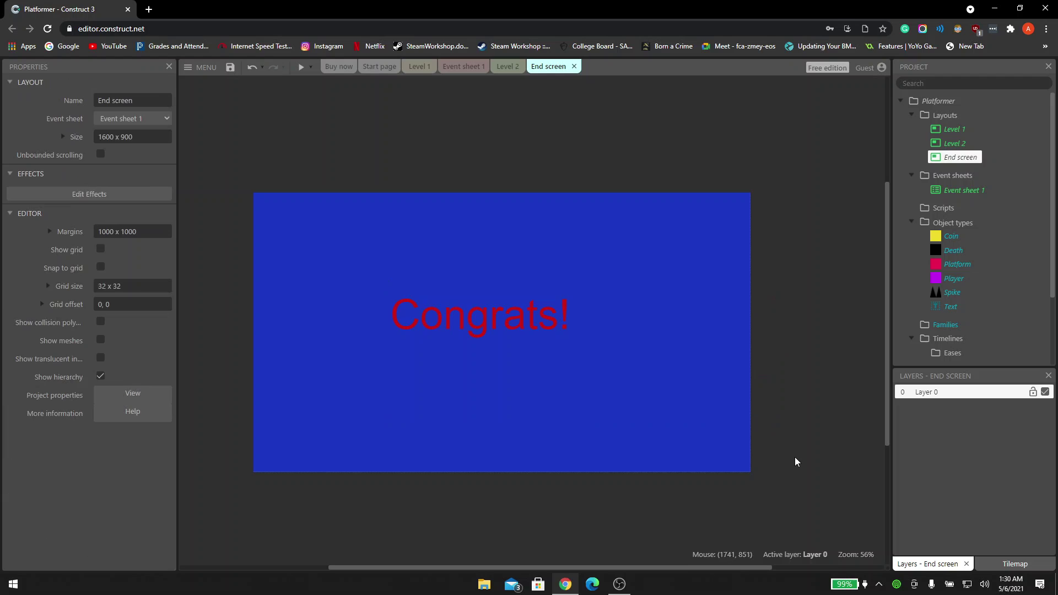
- Insert a new Sprite object in the Level 2 layout above the rightmost platform
click(959, 145)
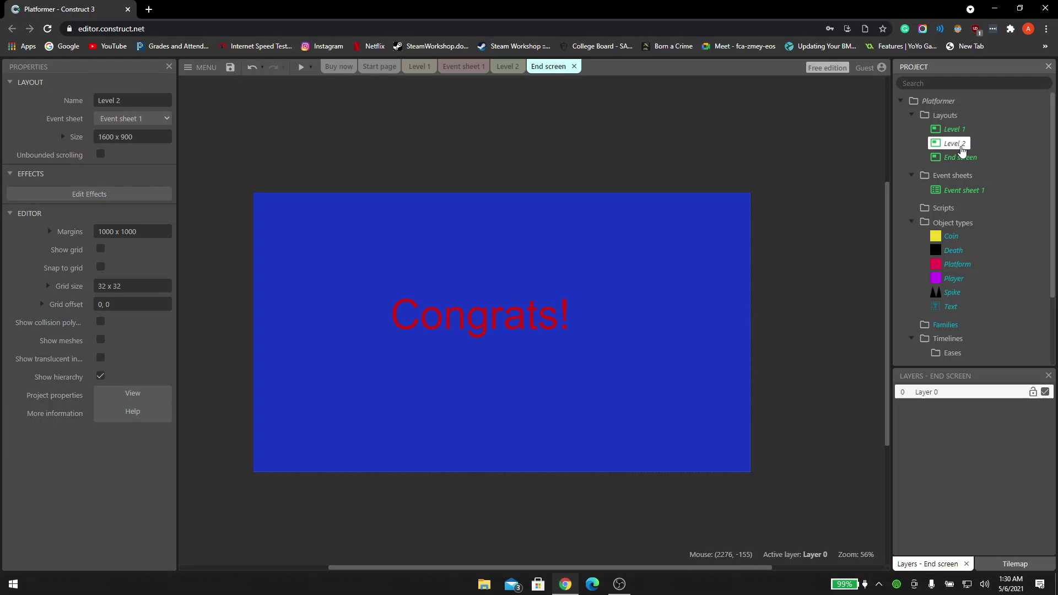
click(504, 67)
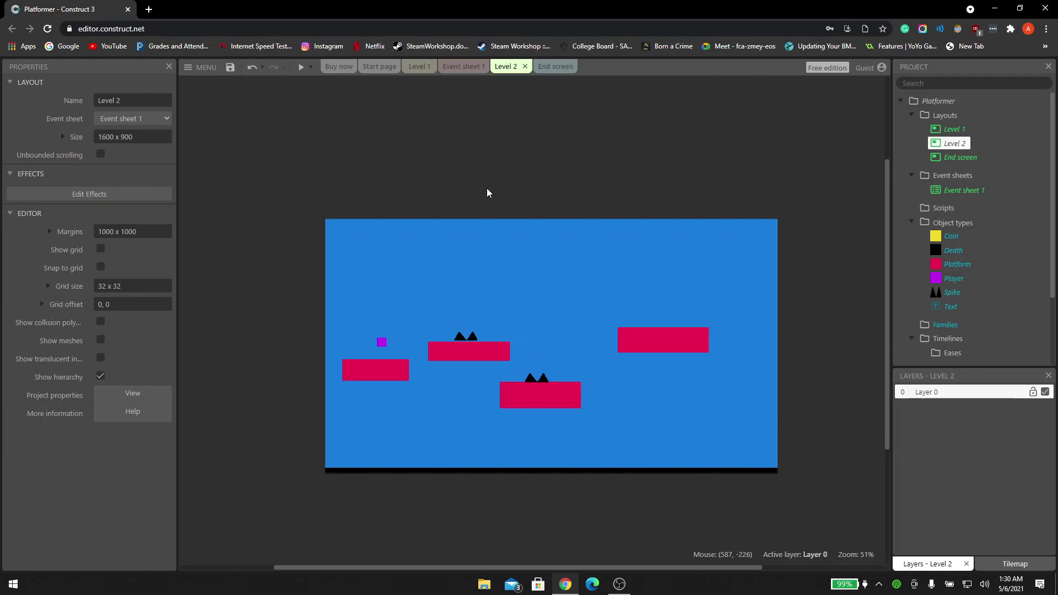
right_click(650, 297)
click(674, 304)
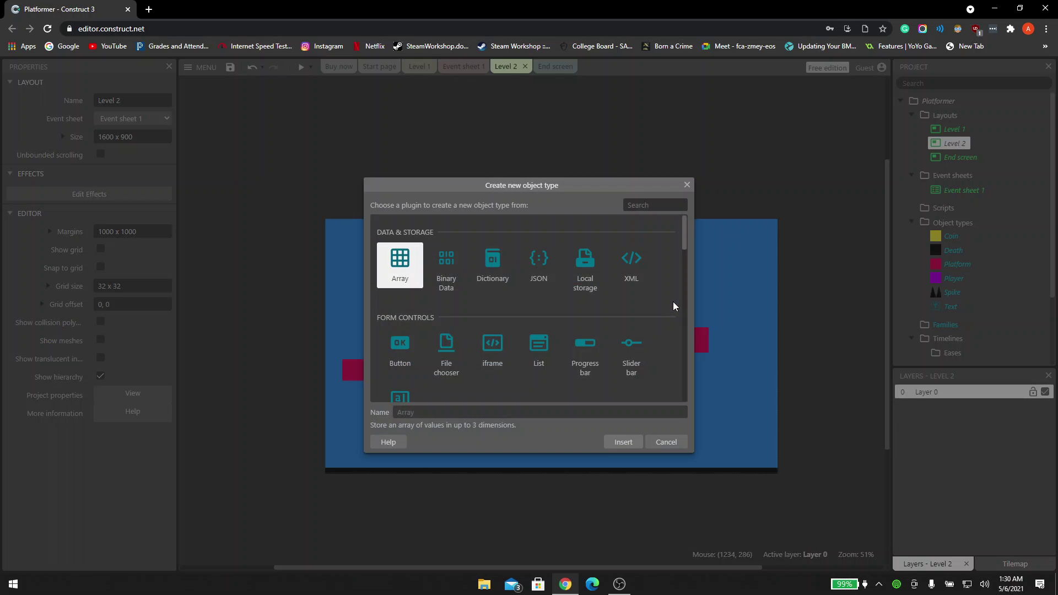
text(sprite)
key(Return)
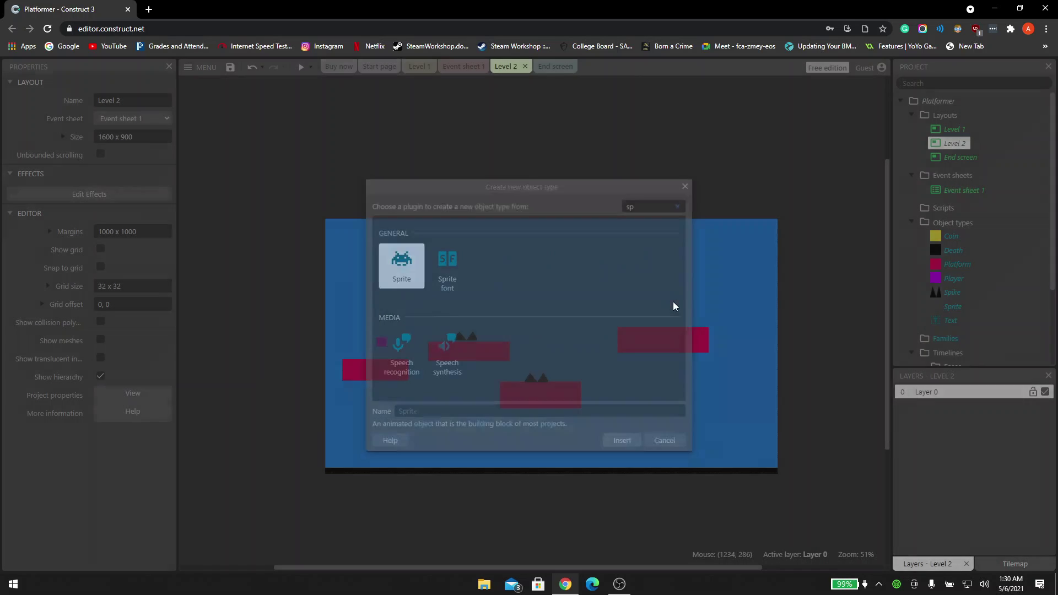
click(645, 281)
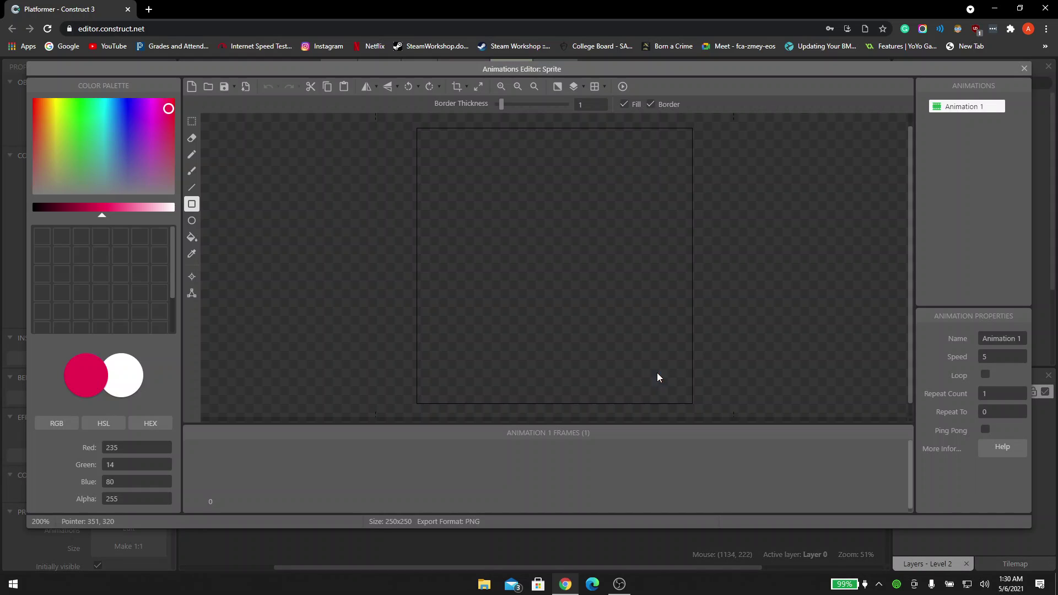
- Fill the new sprite's whole image with a red rectangle (238, 18, 10) and close the Animations Editor
drag(132, 169, 34, 104)
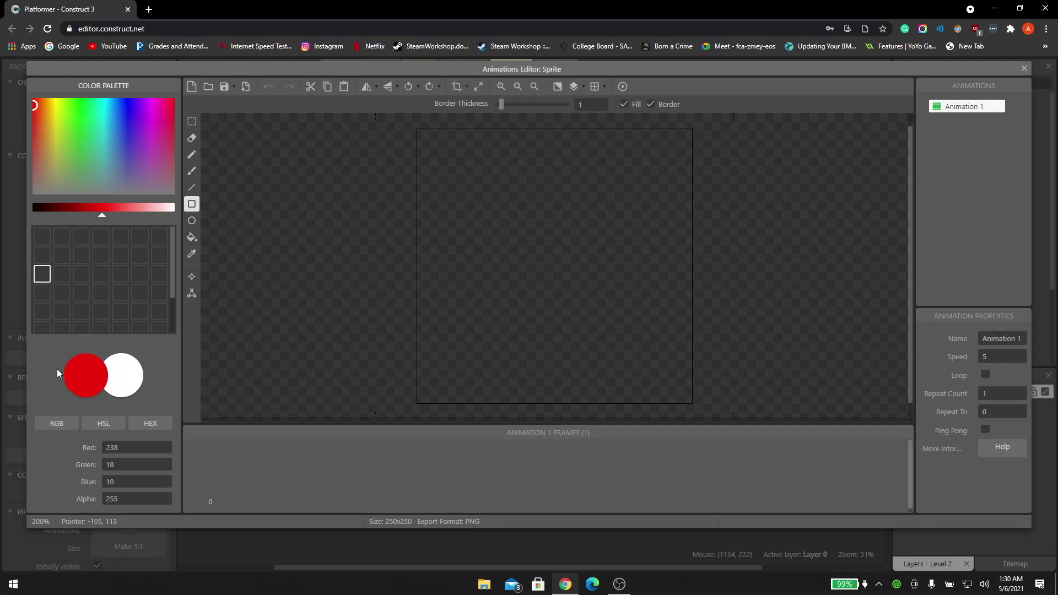
click(192, 199)
drag(402, 131, 727, 405)
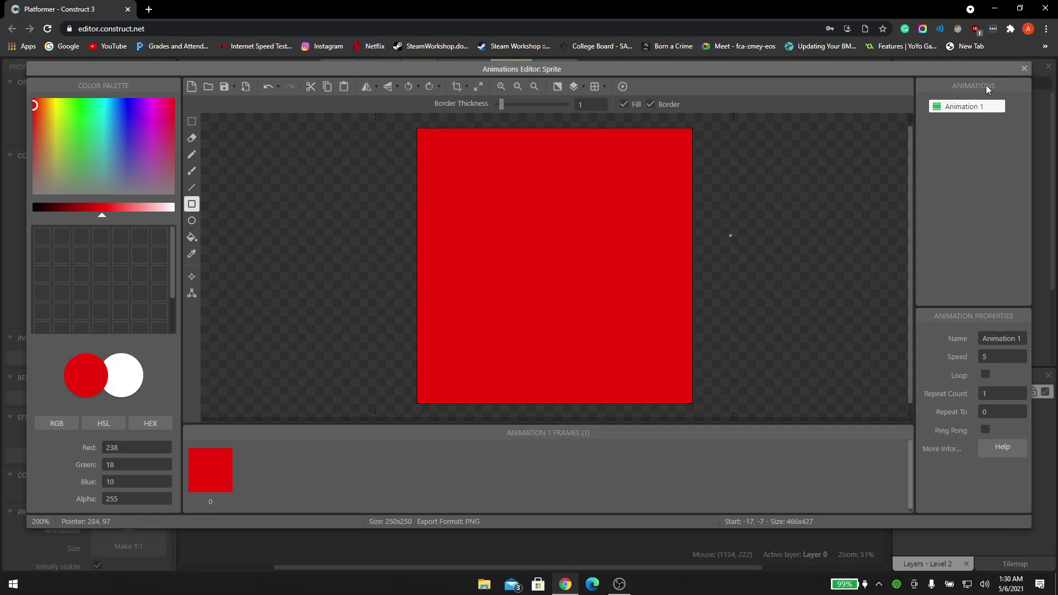
click(1024, 68)
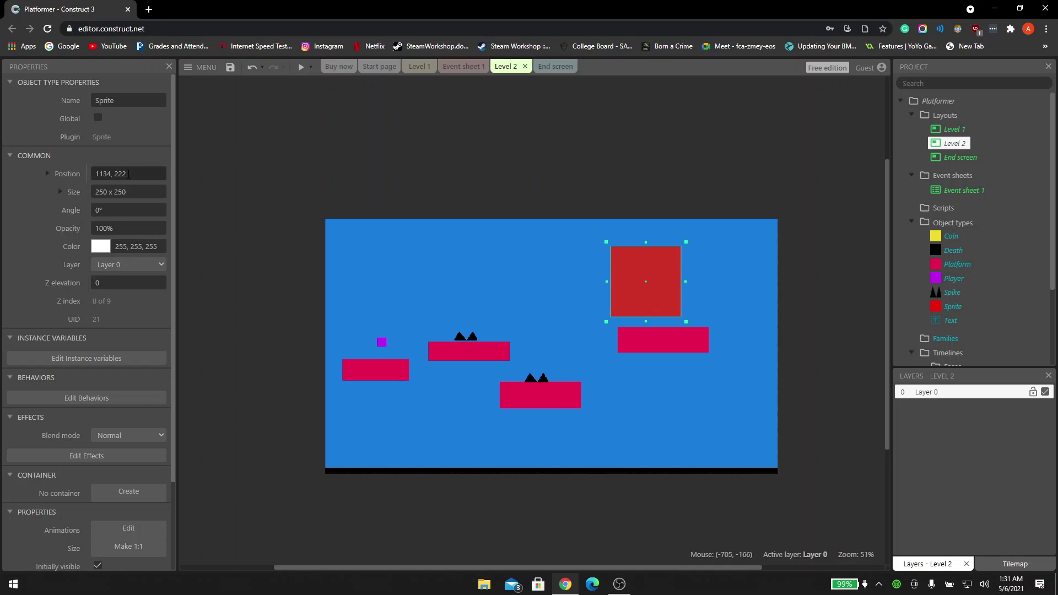
- Set the red sprite's size to 32 x 32
click(131, 193)
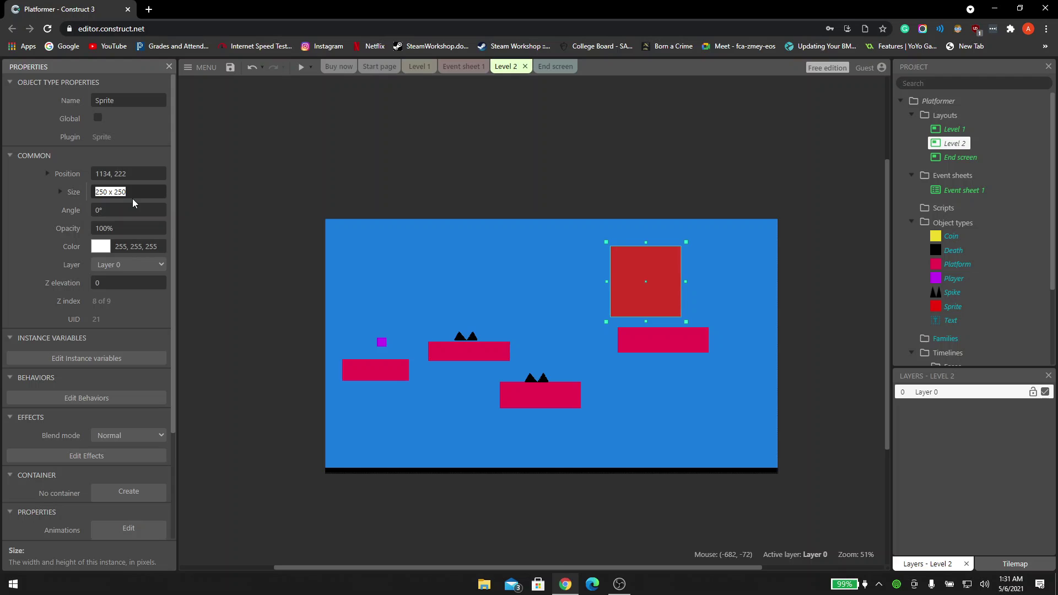
text(32x32)
key(Tab)
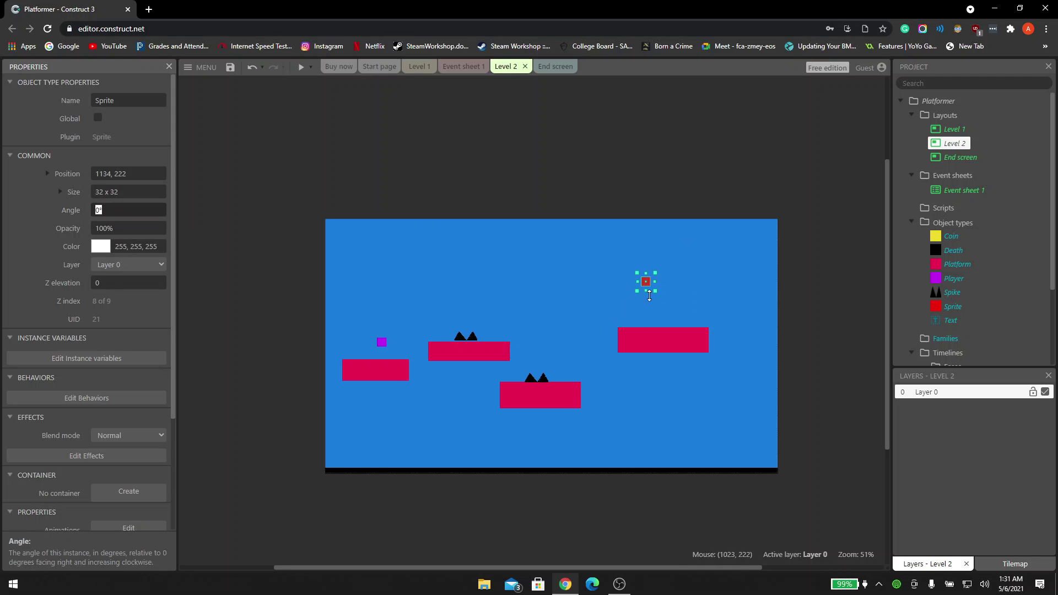
- Rename the red sprite as Endscreencoin and place it just above the rightmost platform at about 1208, 324
right_click(947, 306)
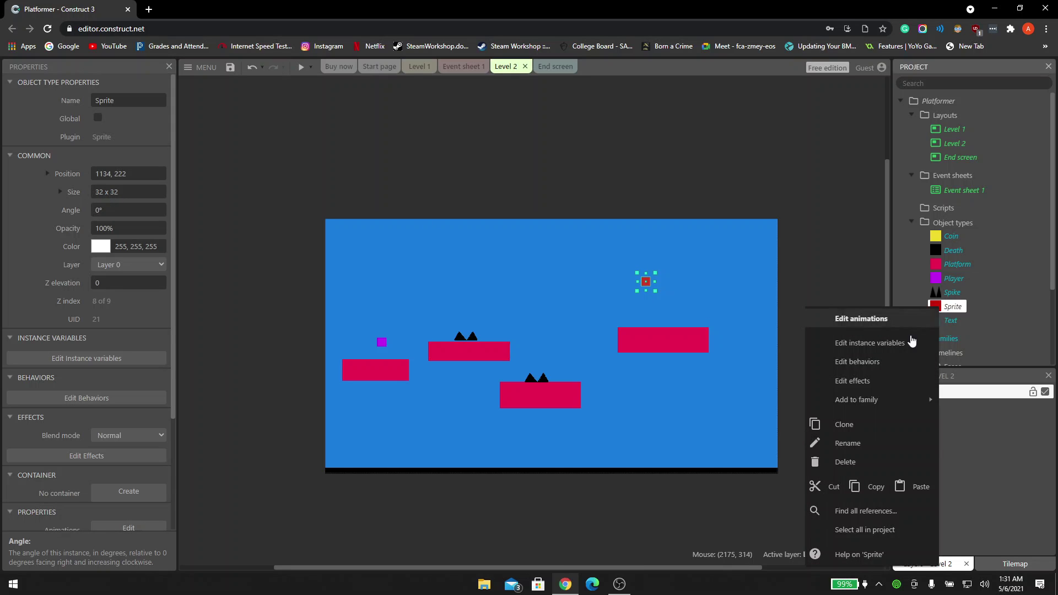
click(869, 442)
text(End)
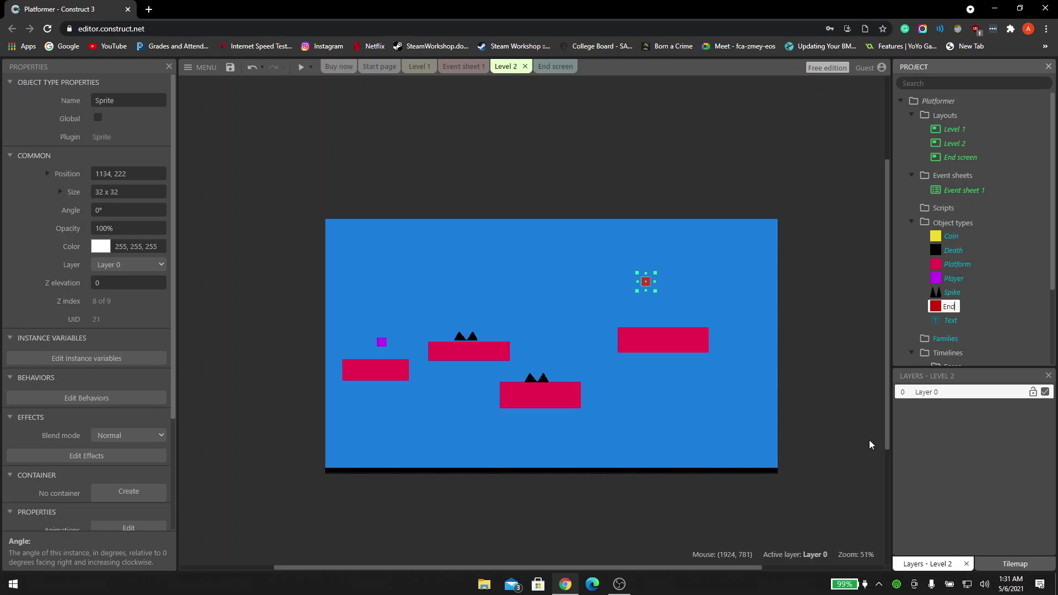
text(screencoin)
key(Return)
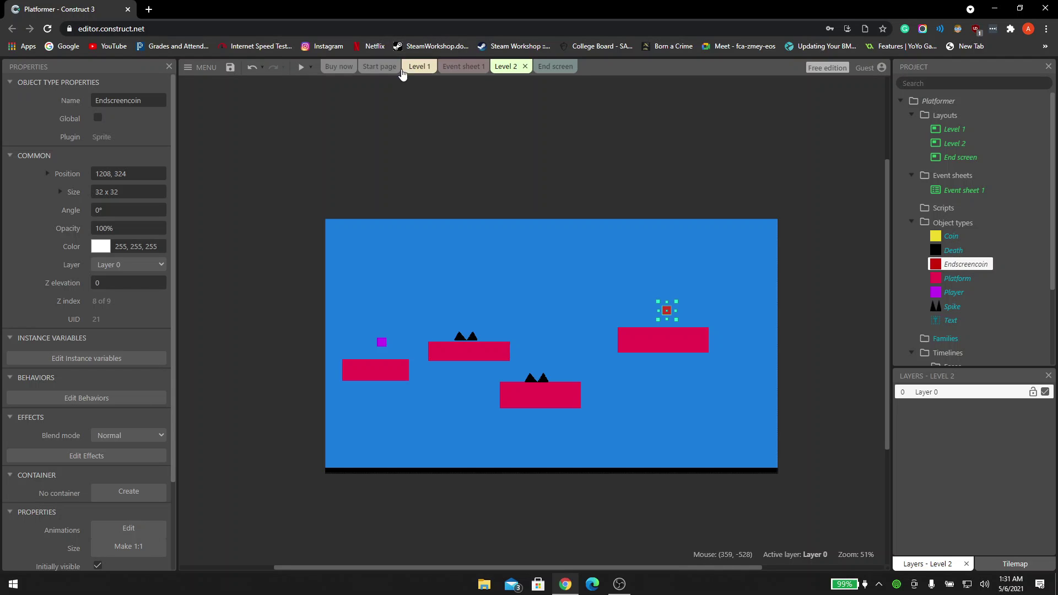
- Add an event in Event sheet 1 triggered when Player collides with Endscreencoin
click(462, 66)
click(222, 190)
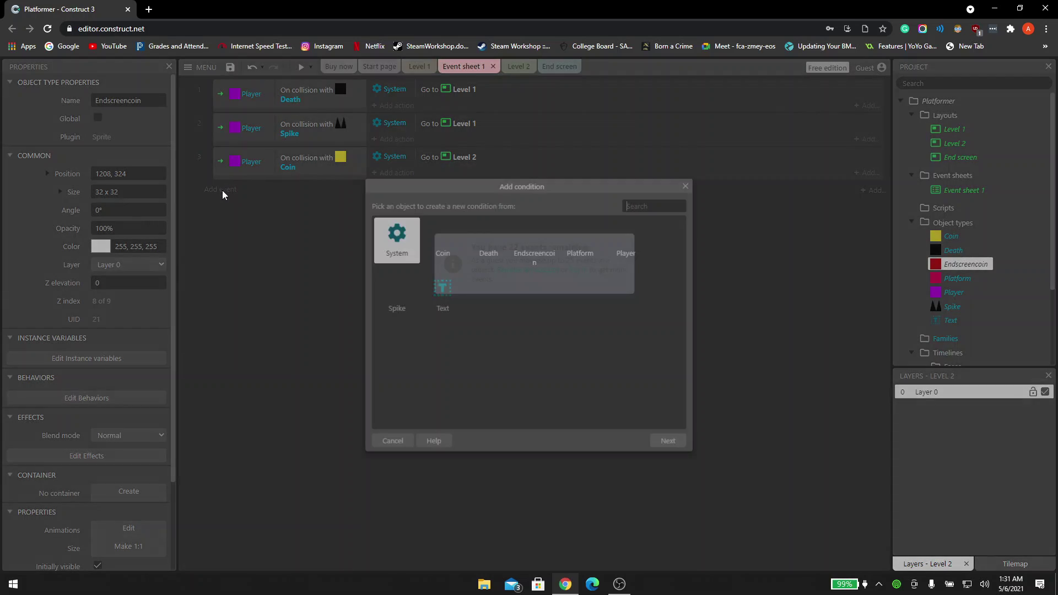
double_click(628, 237)
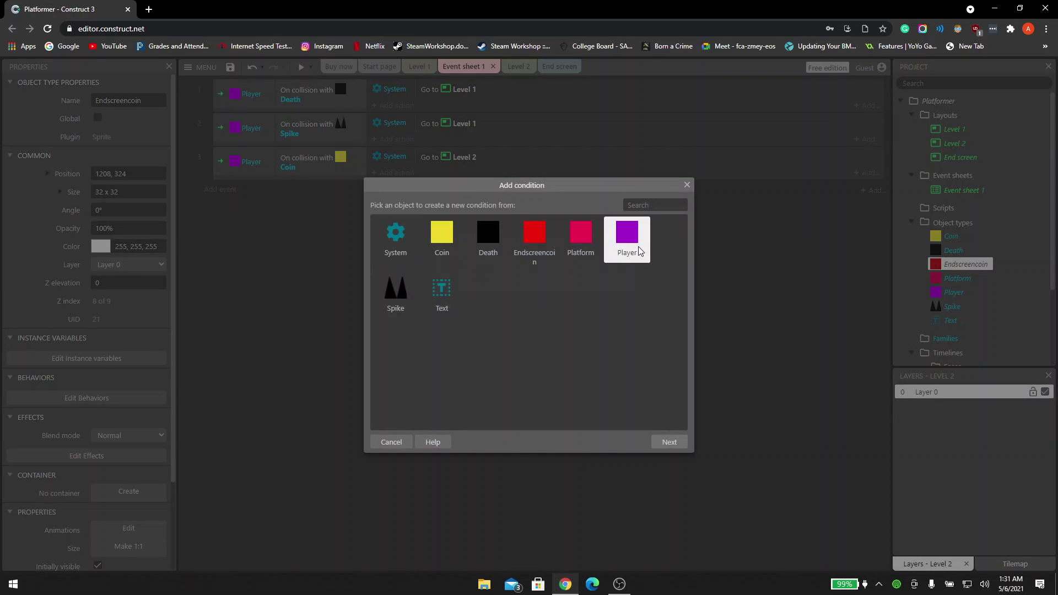
text(on)
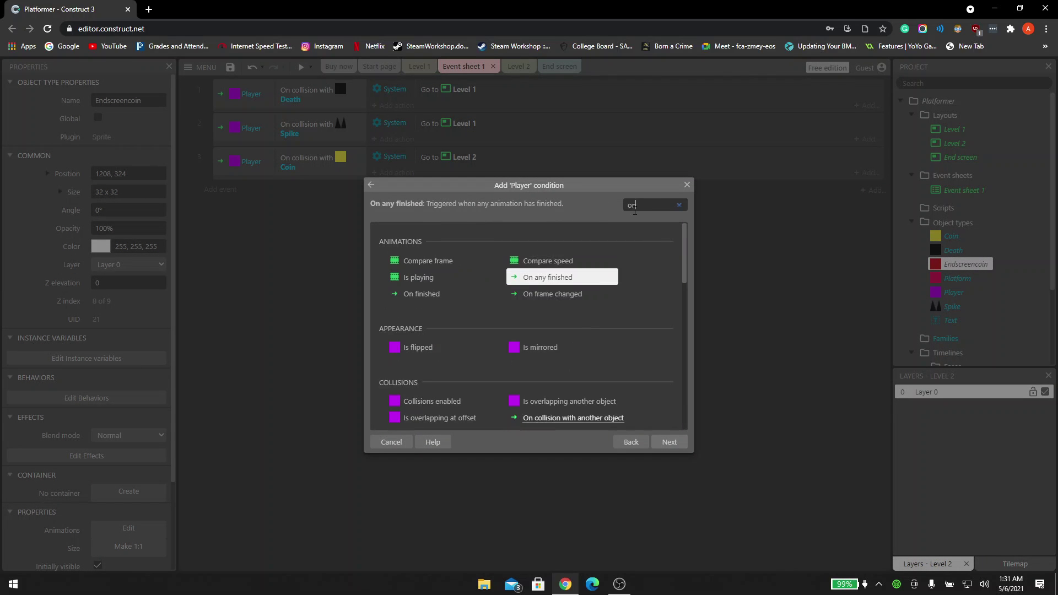
double_click(570, 418)
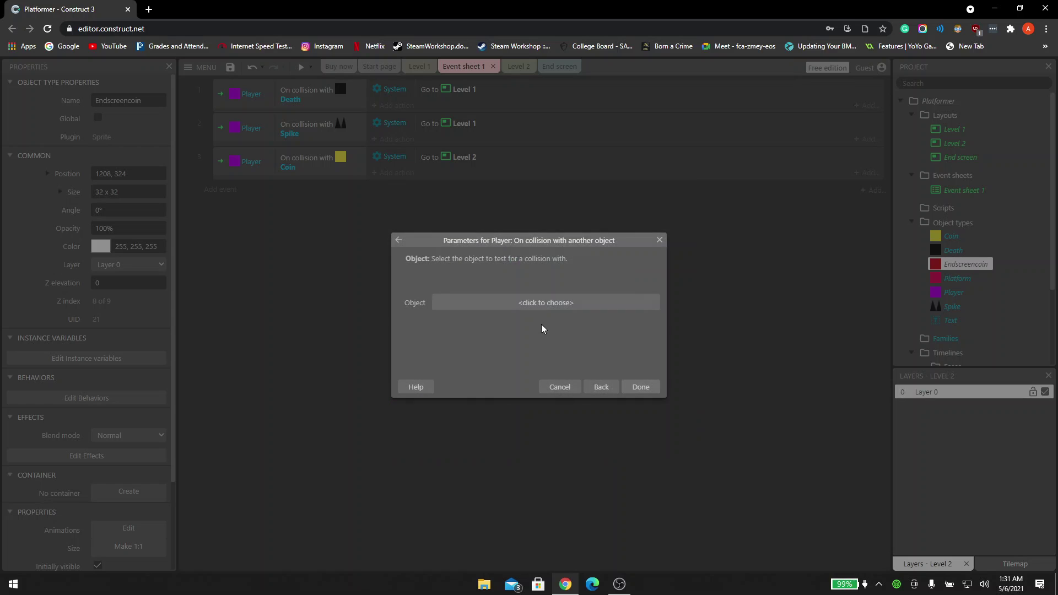
click(537, 303)
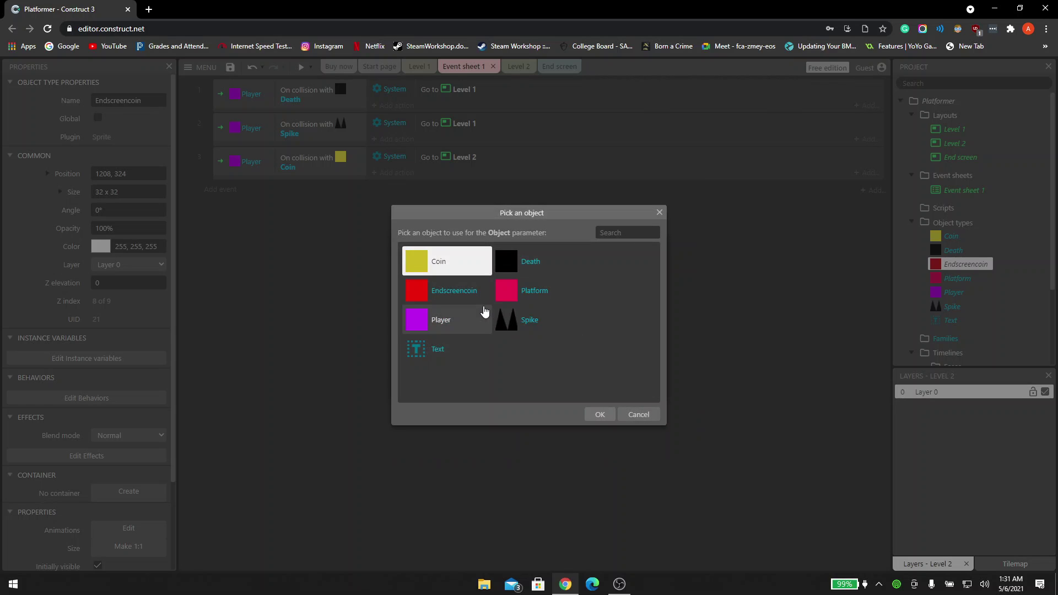
double_click(477, 295)
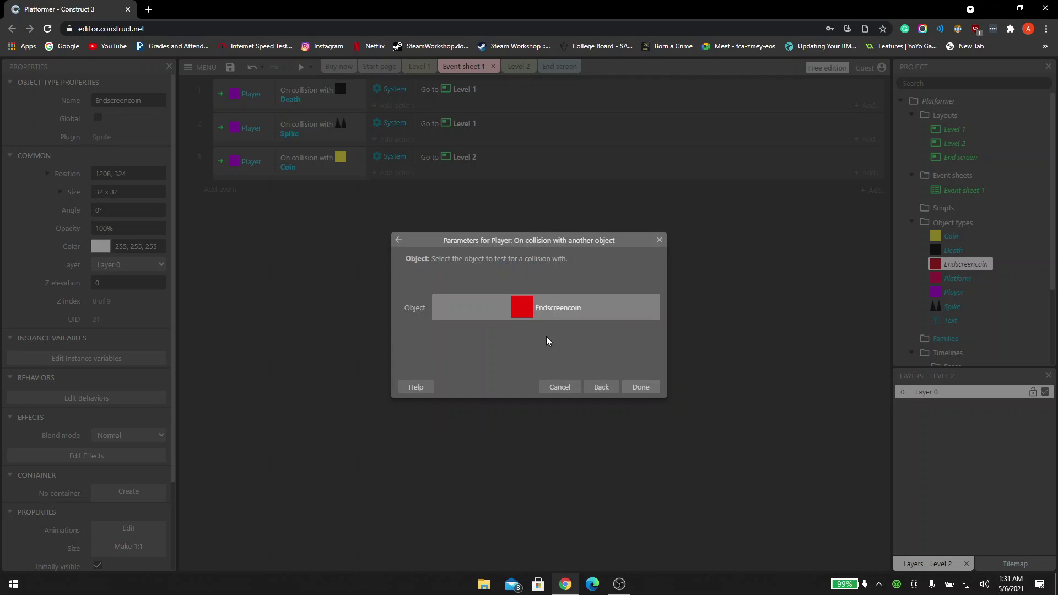
click(640, 387)
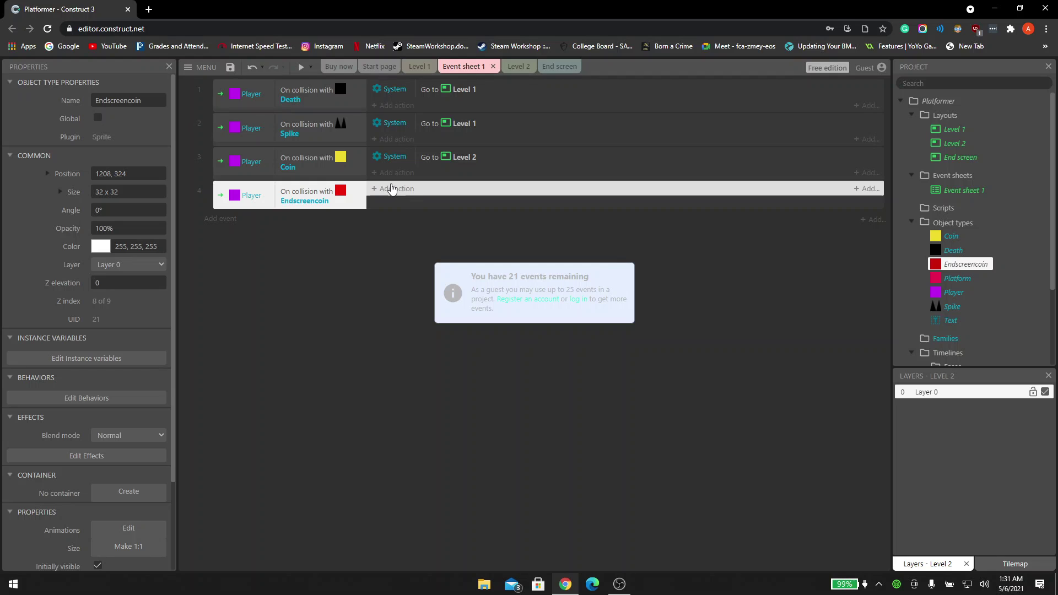
- Add a System action to the Endscreencoin collision event that goes to the End screen layout
click(391, 187)
double_click(393, 238)
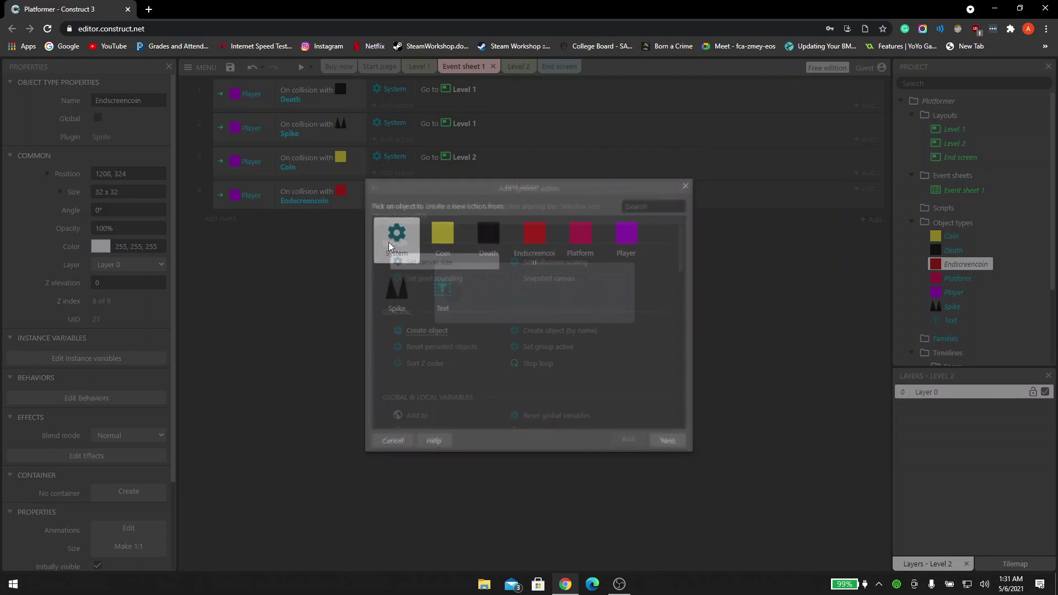
text(go o)
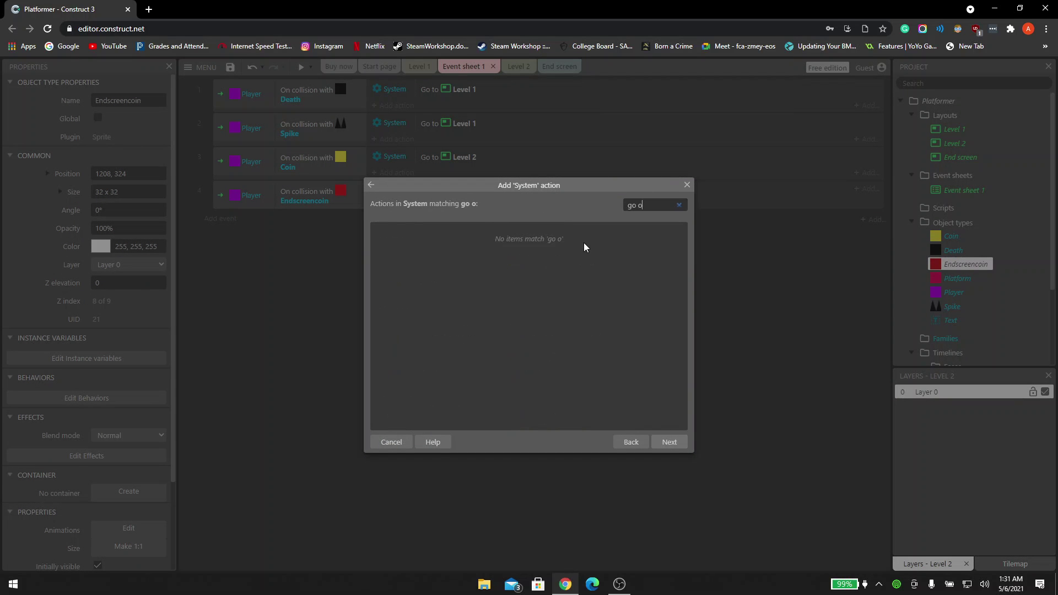
key(BackSpace)
key(BackSpace)
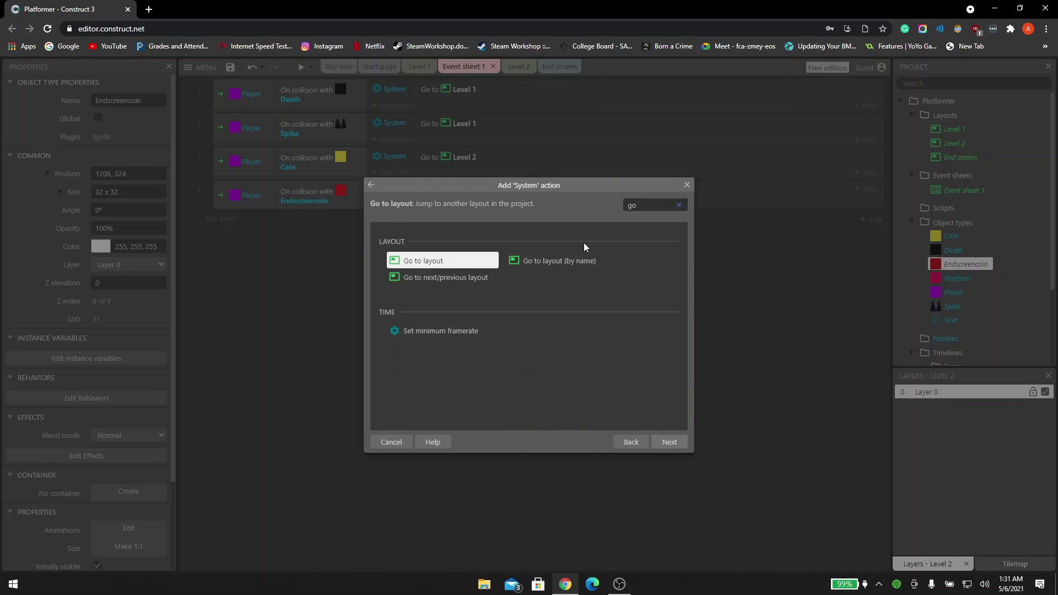
double_click(455, 259)
click(478, 302)
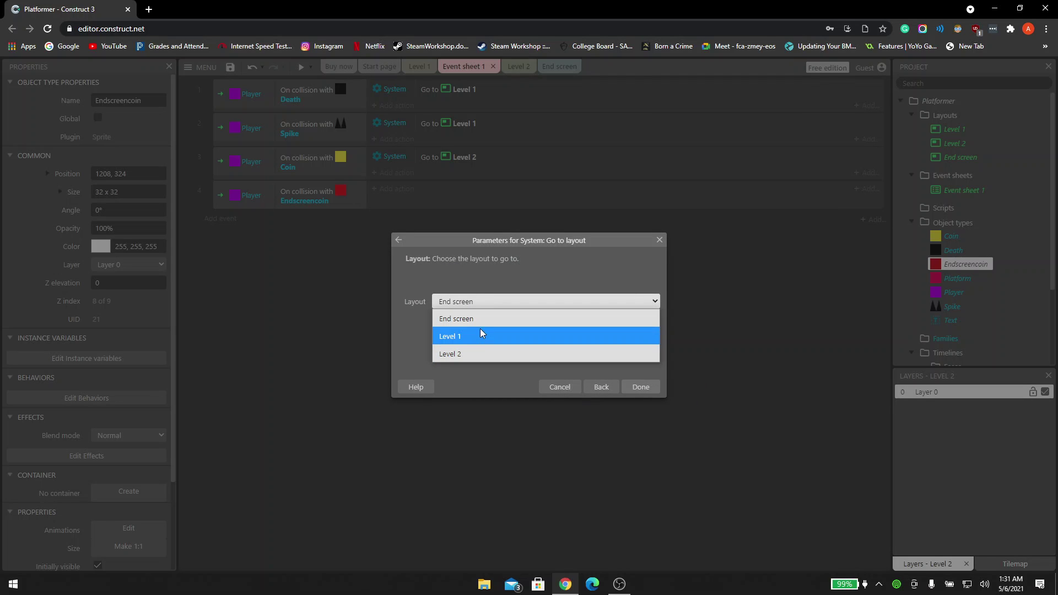
click(489, 318)
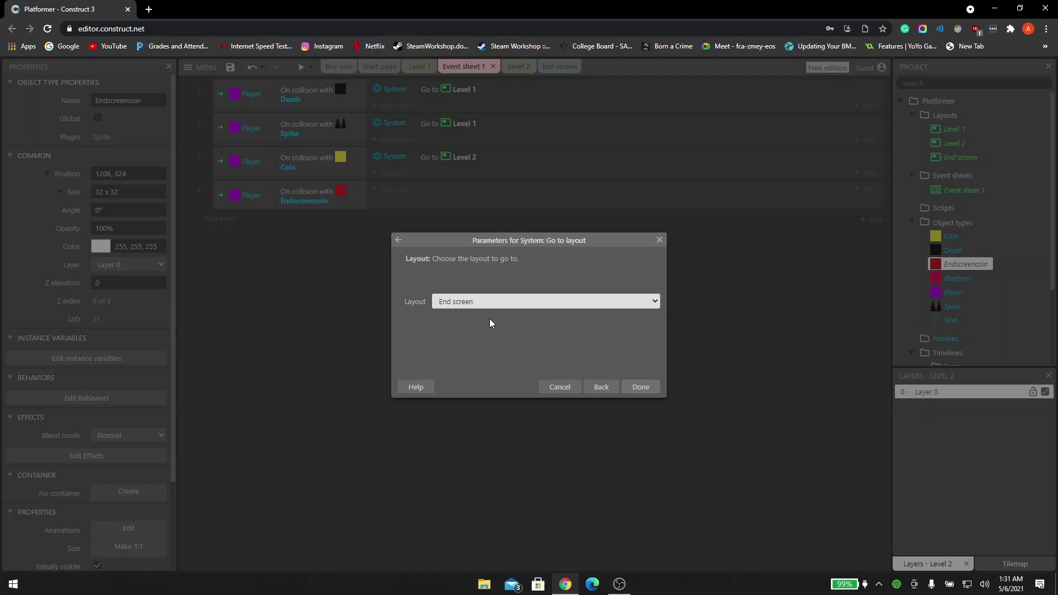
click(638, 387)
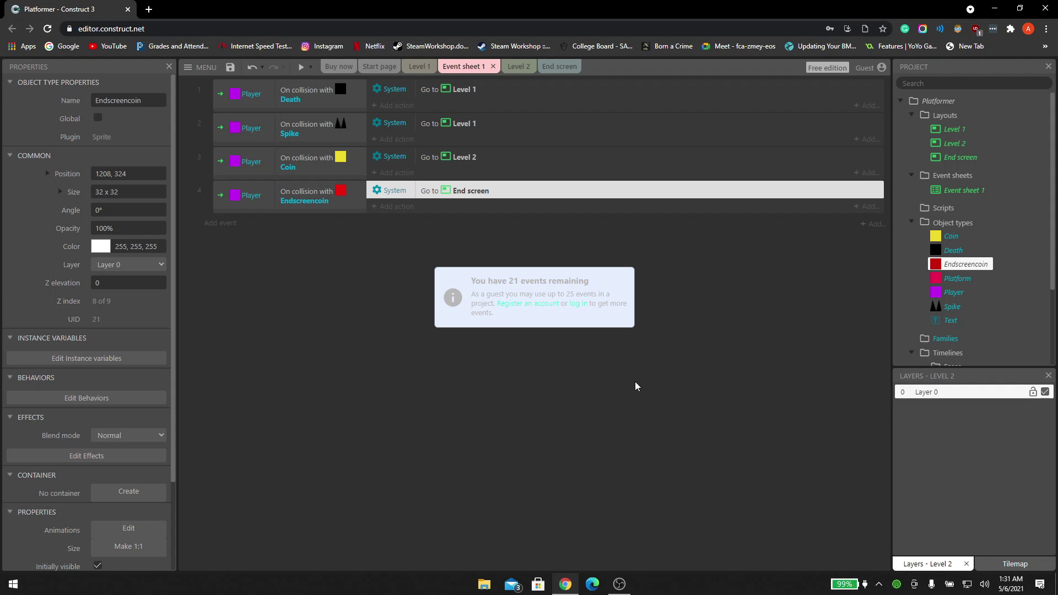
- Preview the Level 2 layout, try to jump the player across to the red coin, and close the preview
click(518, 66)
click(304, 69)
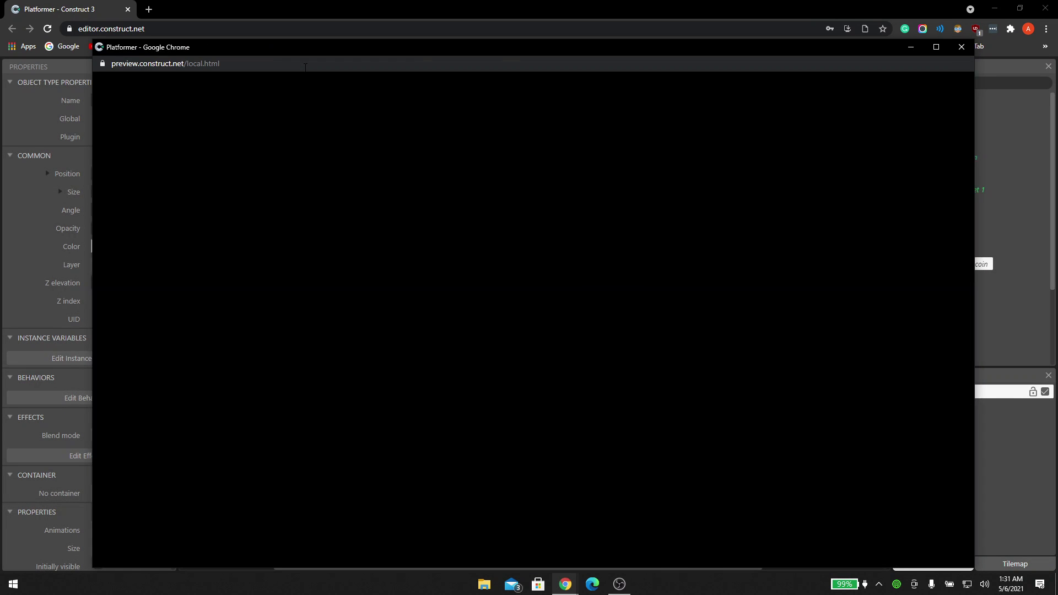
key(Right)
key(Up)
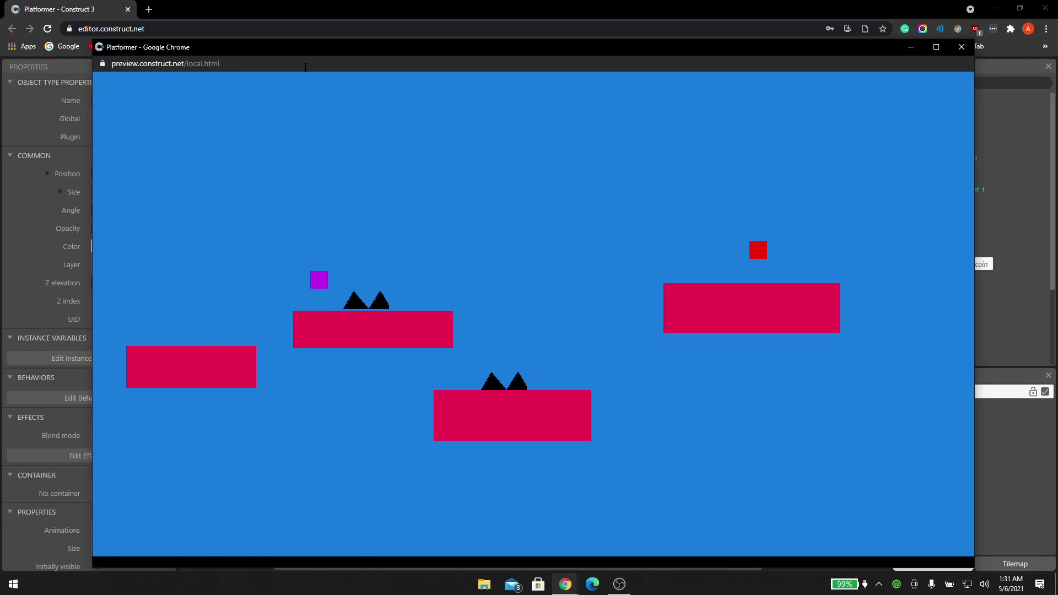
key(Up)
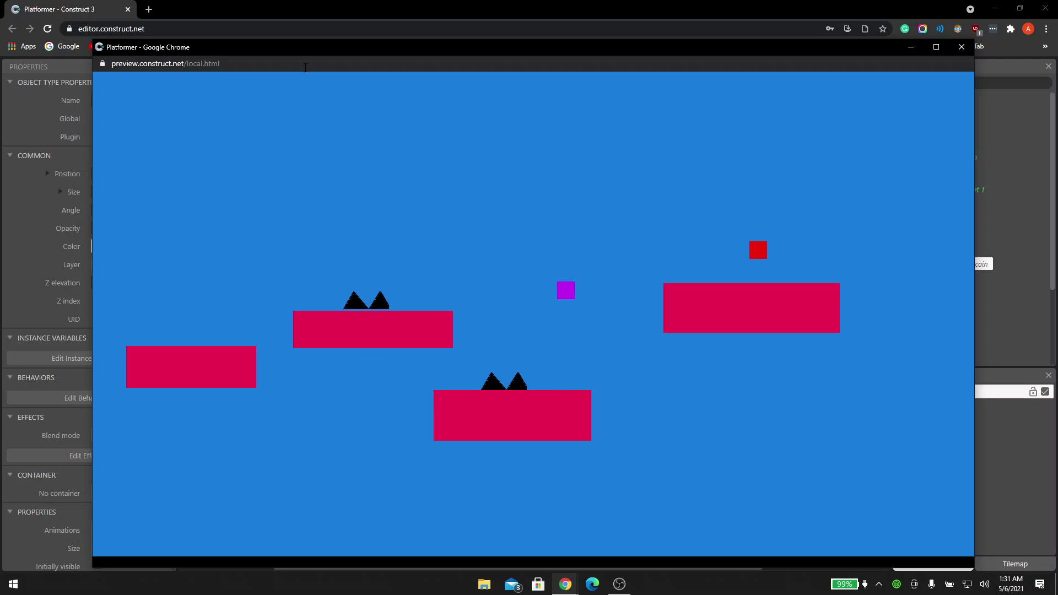
key(Right)
key(Up)
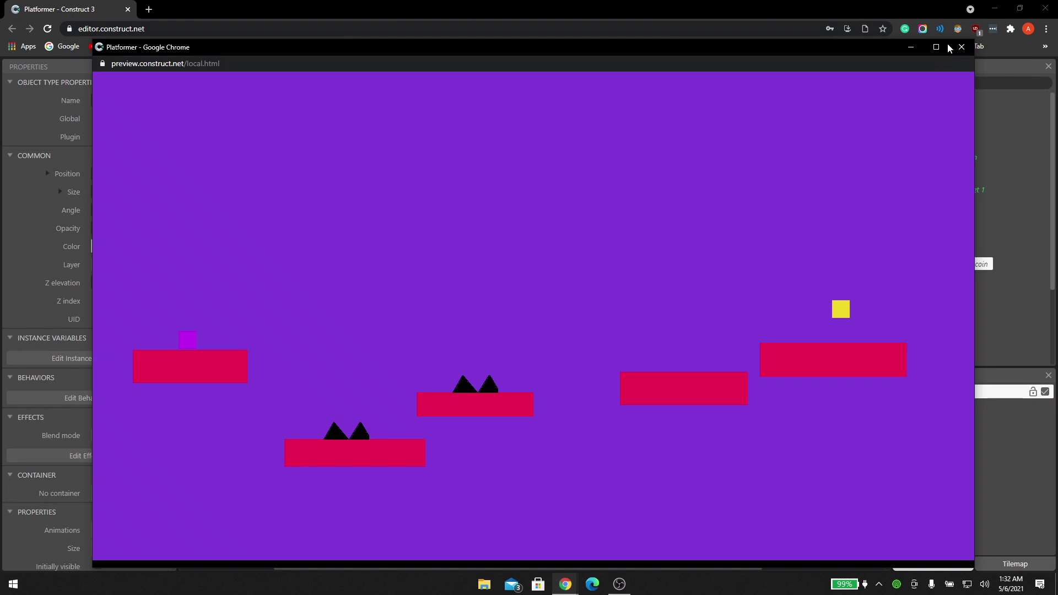
click(961, 47)
- Move Level 2's rightmost platform closer to the others and place the red coin above it at about 1128, 388
click(666, 356)
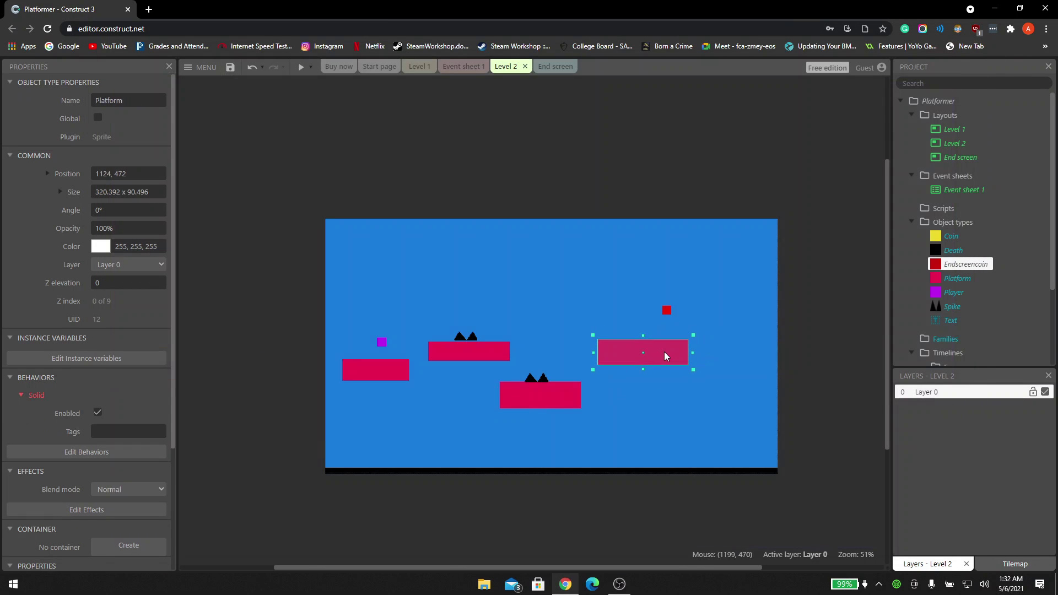
drag(666, 356, 663, 361)
drag(666, 310, 645, 329)
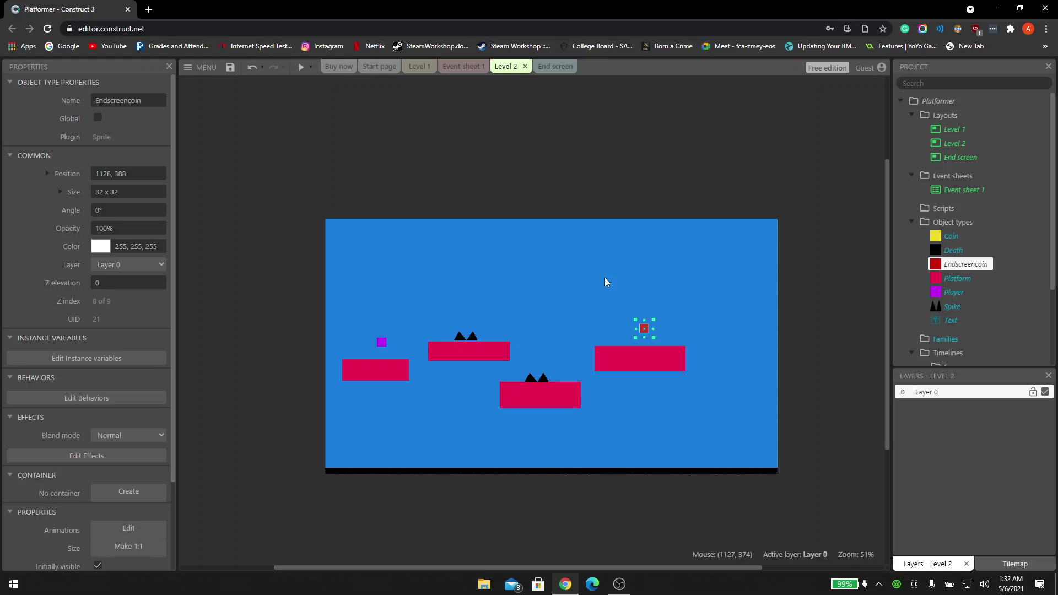
- Preview Level 2 again, jump the player over the platforms into the red coin to test the end screen, and close the preview
click(300, 67)
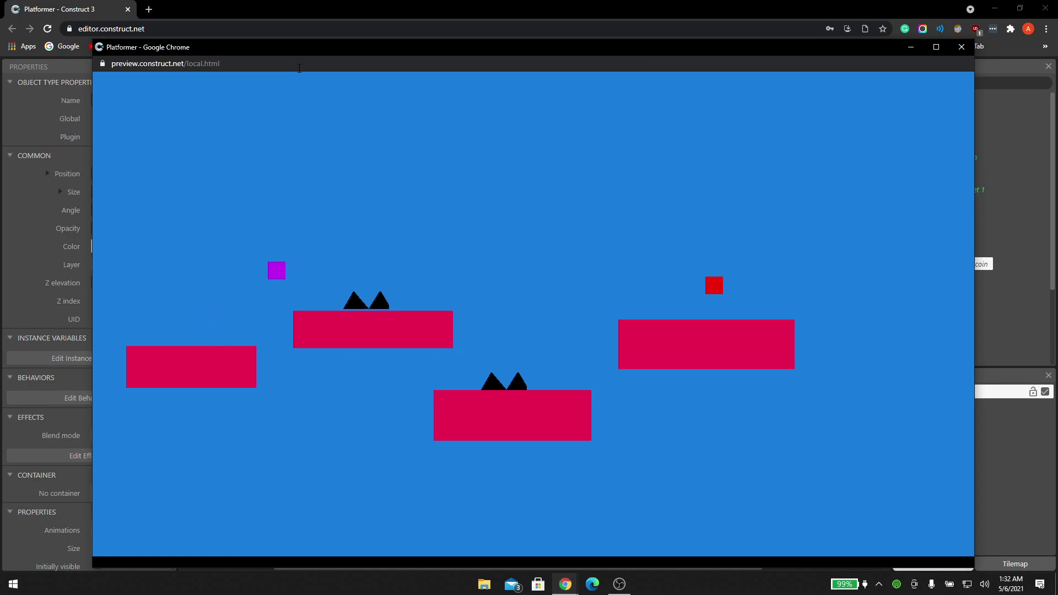
key(Right)
key(Up)
key(Up)
key(Up)
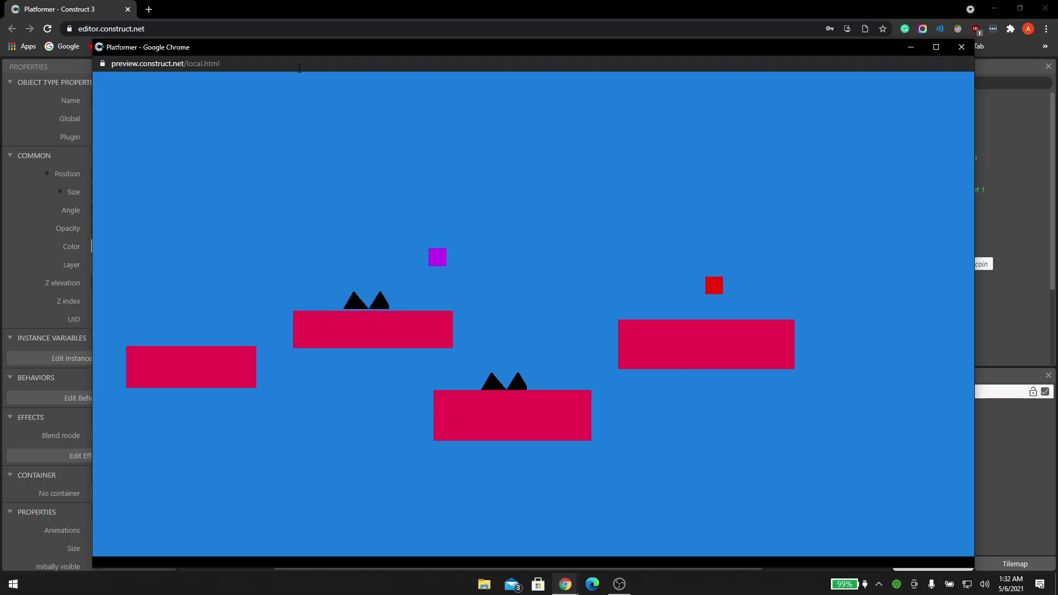
key(Right)
key(Up)
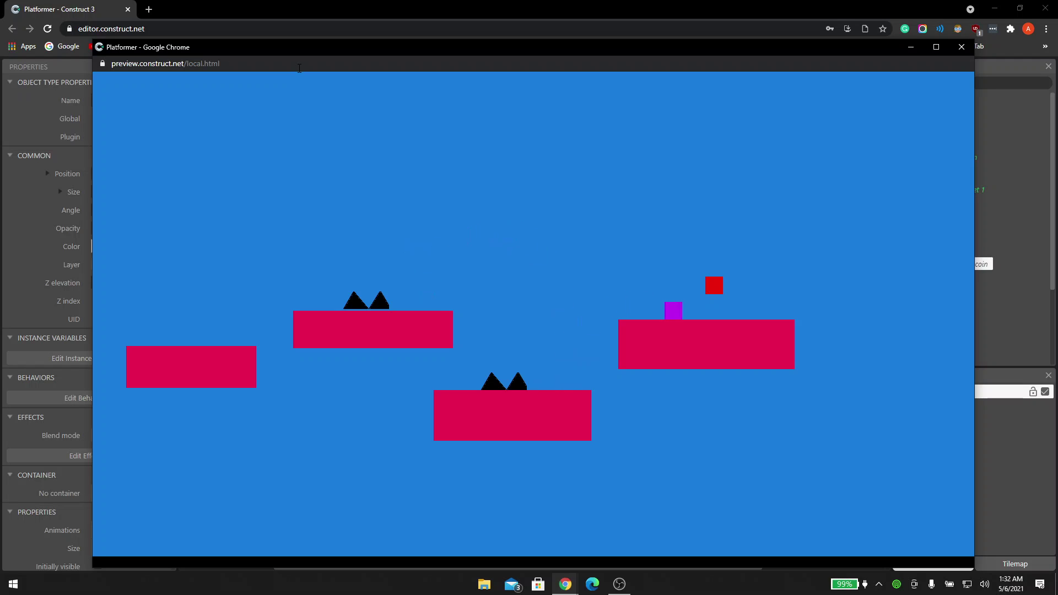
key(Right)
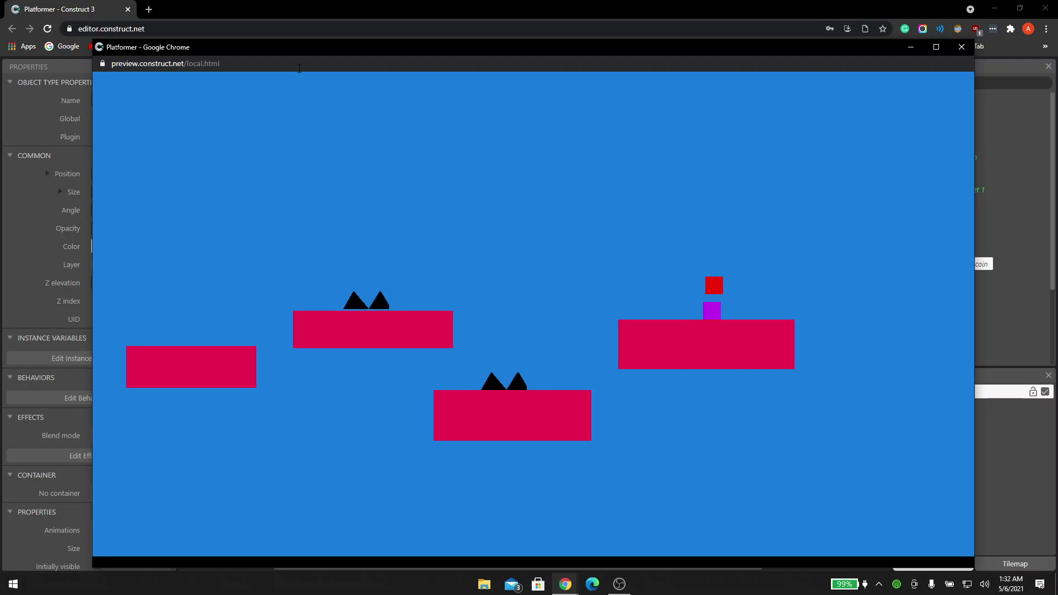
key(Up)
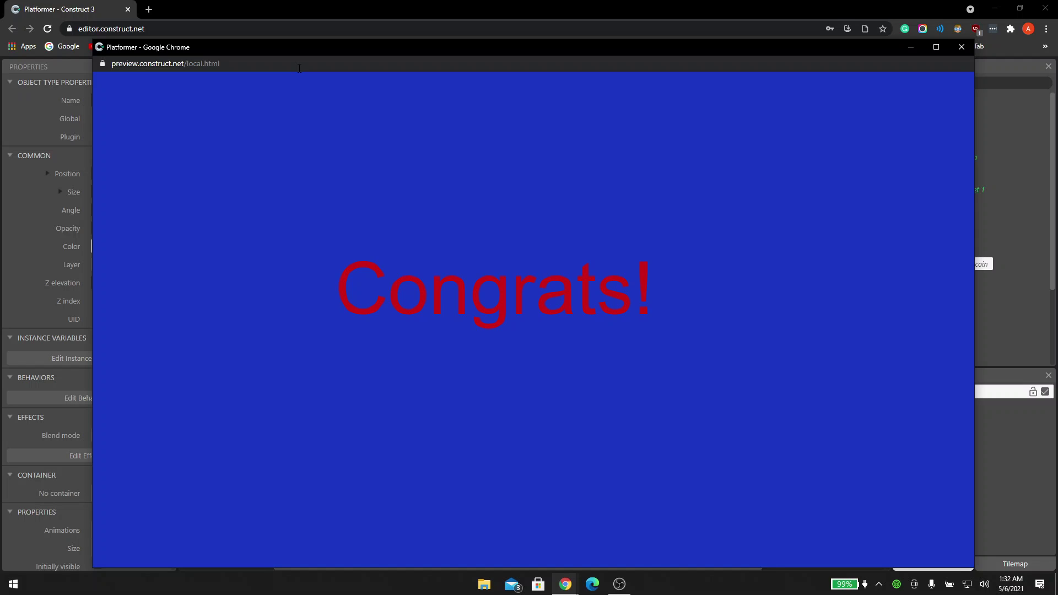
click(960, 48)
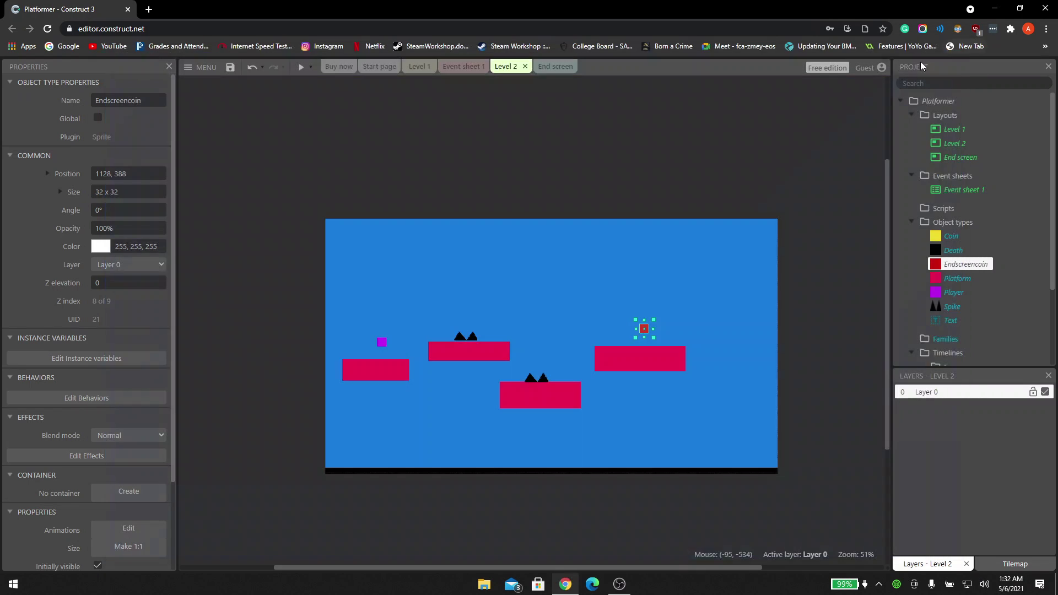
- Move the leftmost platform in the Level 1 layout slightly down to about 177, 539
click(430, 70)
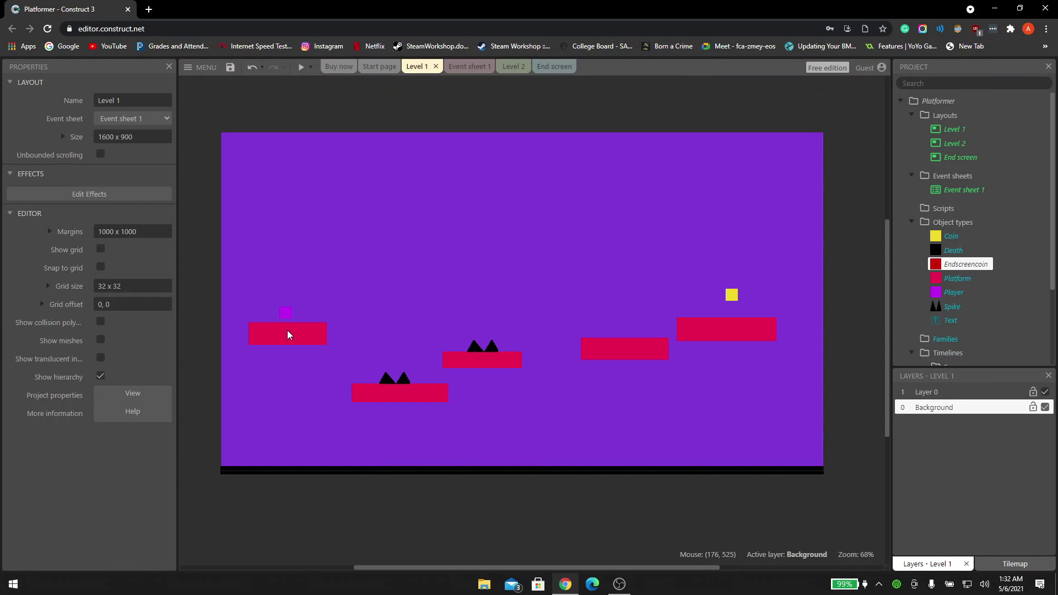
click(287, 334)
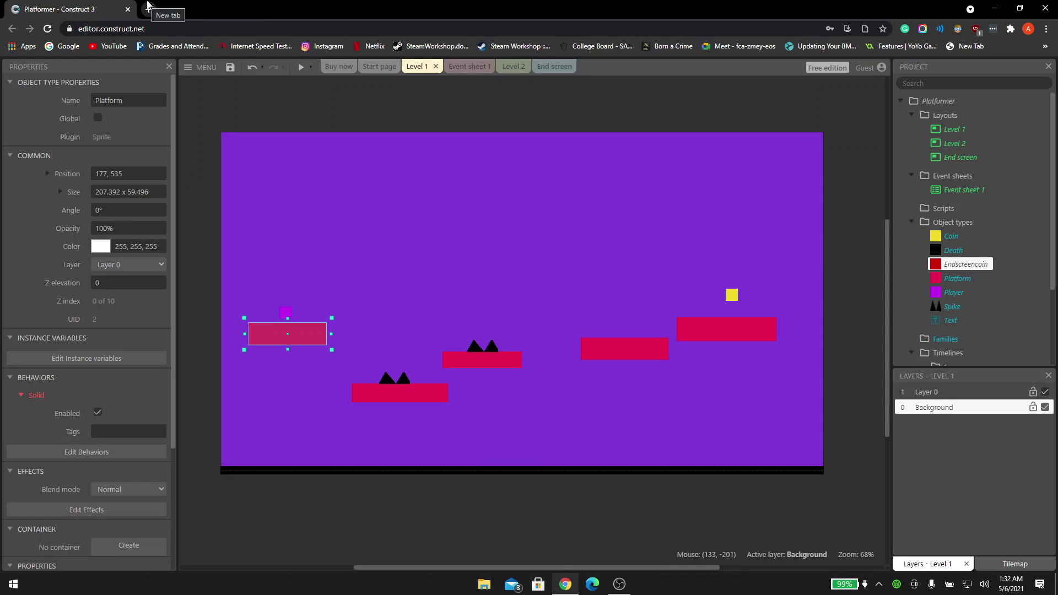
drag(299, 335, 295, 336)
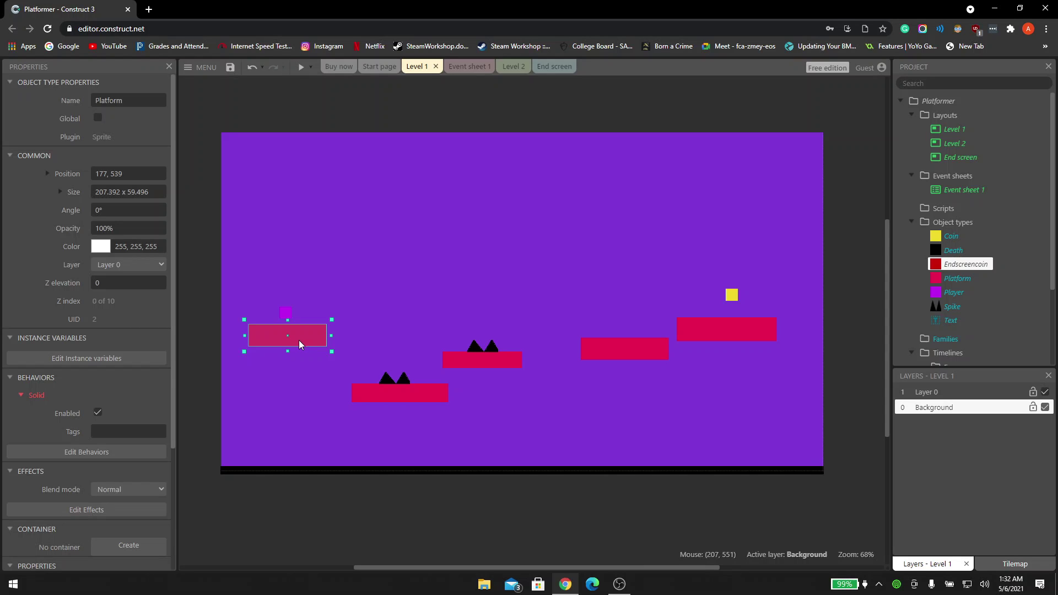
- Search Google Images for "minecraft grass sprite" in a new browser tab, view the results and close the tab
key(ctrl+t)
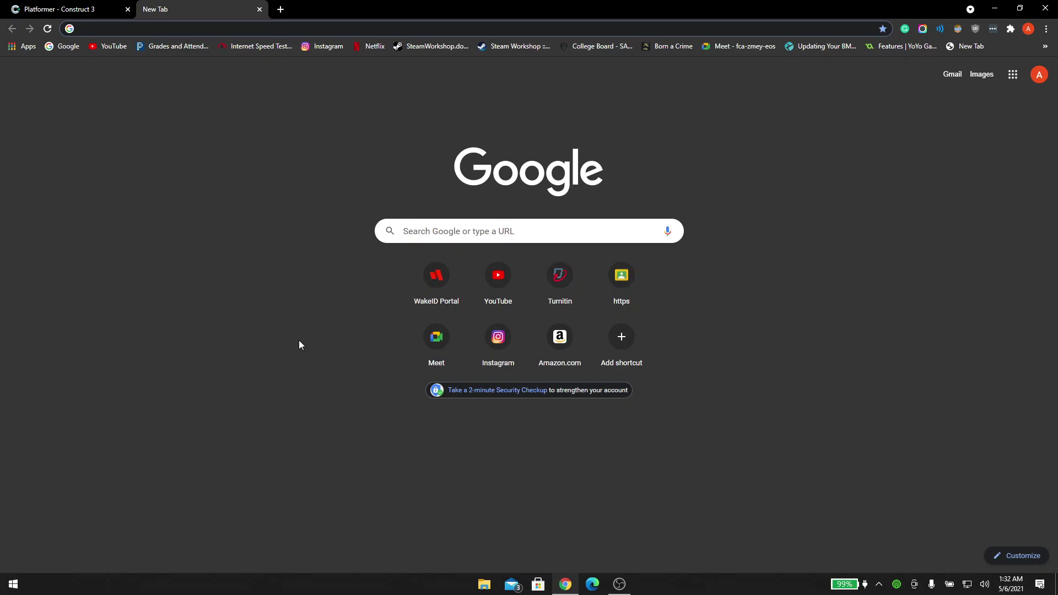
text(minecra)
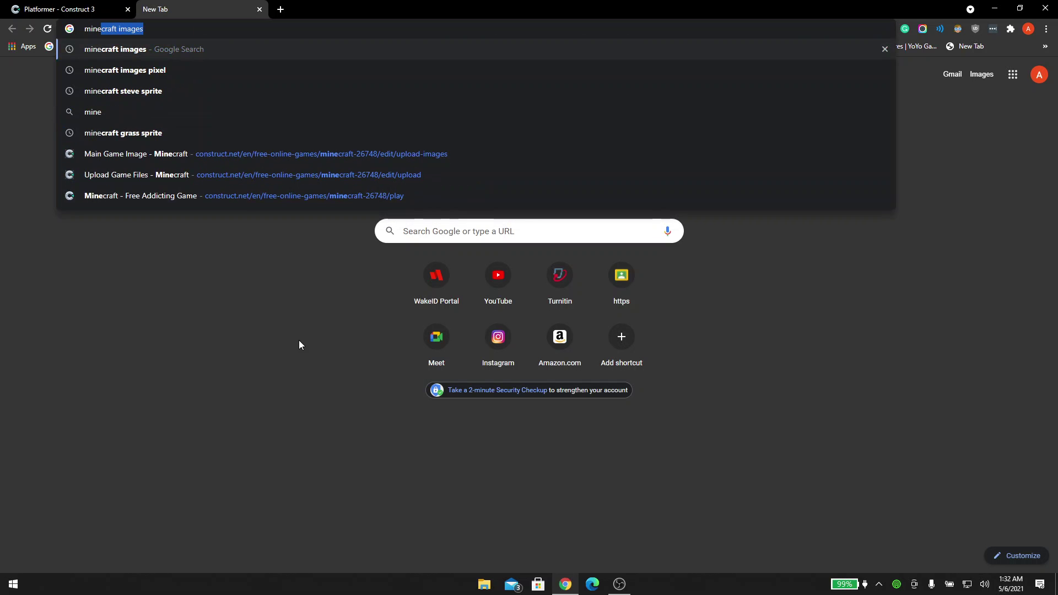
text(ft gr)
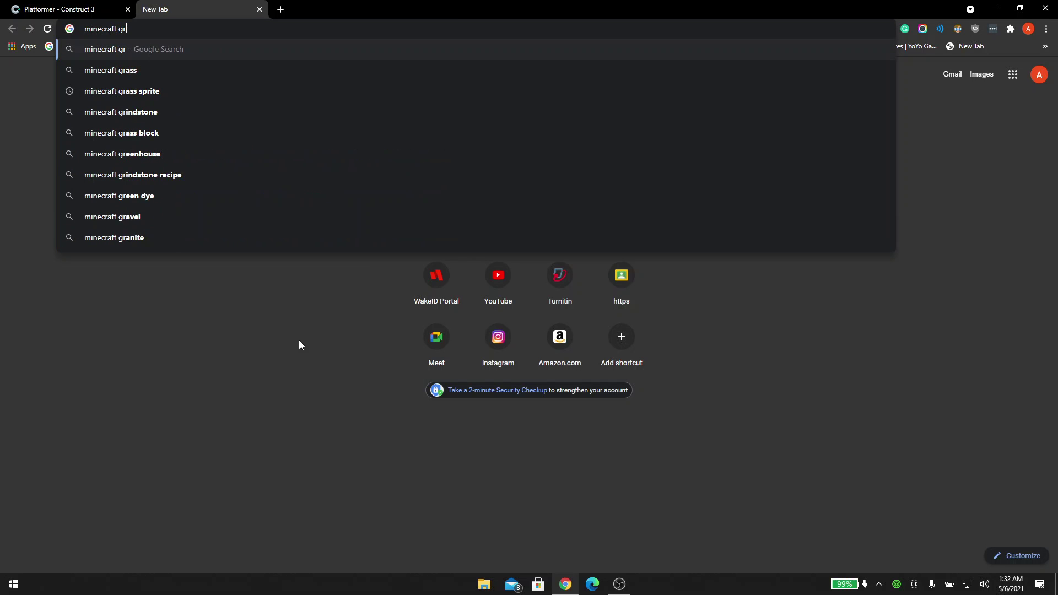
text(ass s)
key(Return)
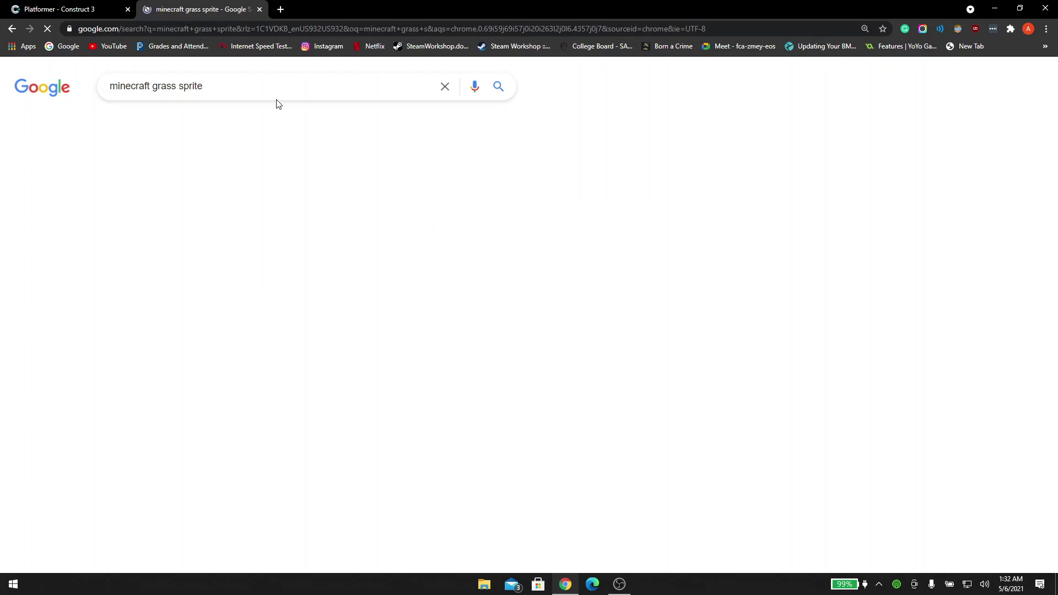
click(186, 127)
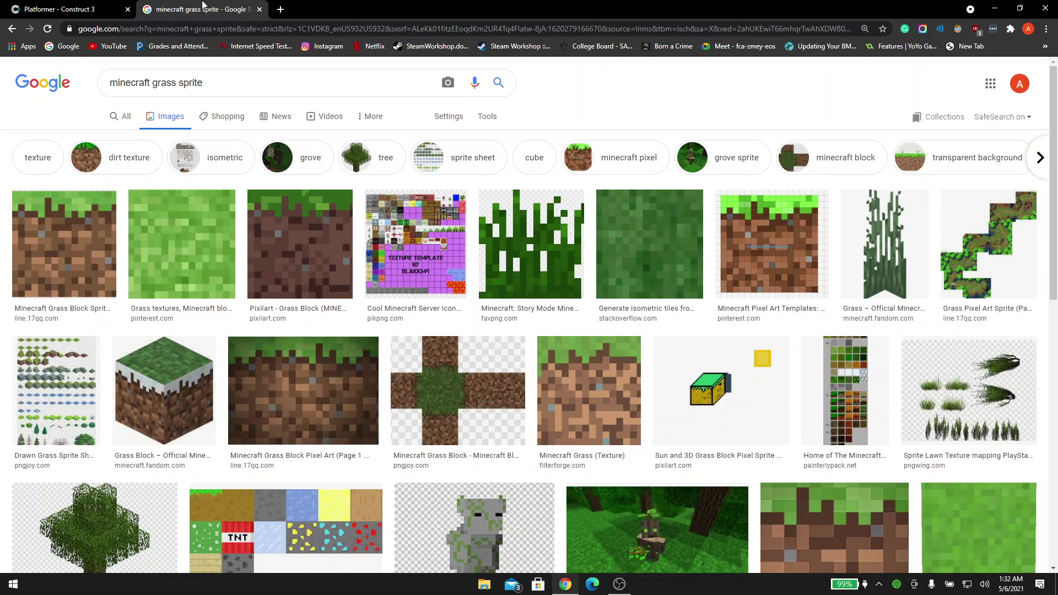
middle_click(203, 6)
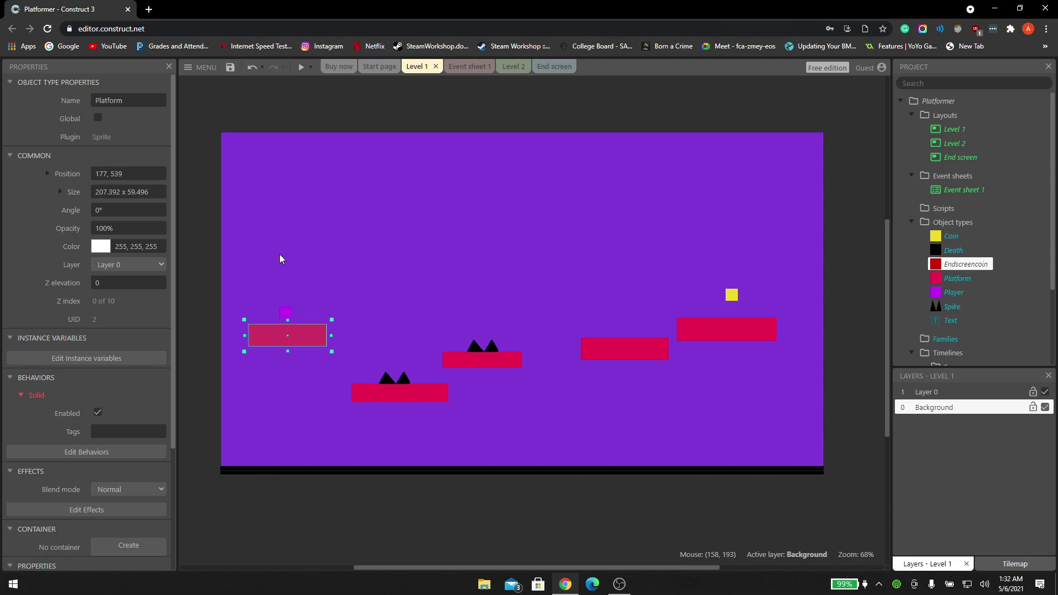
- Clear the Platform sprite's image, load the Grass picture from Downloads in its place, and close the animations editor
right_click(298, 336)
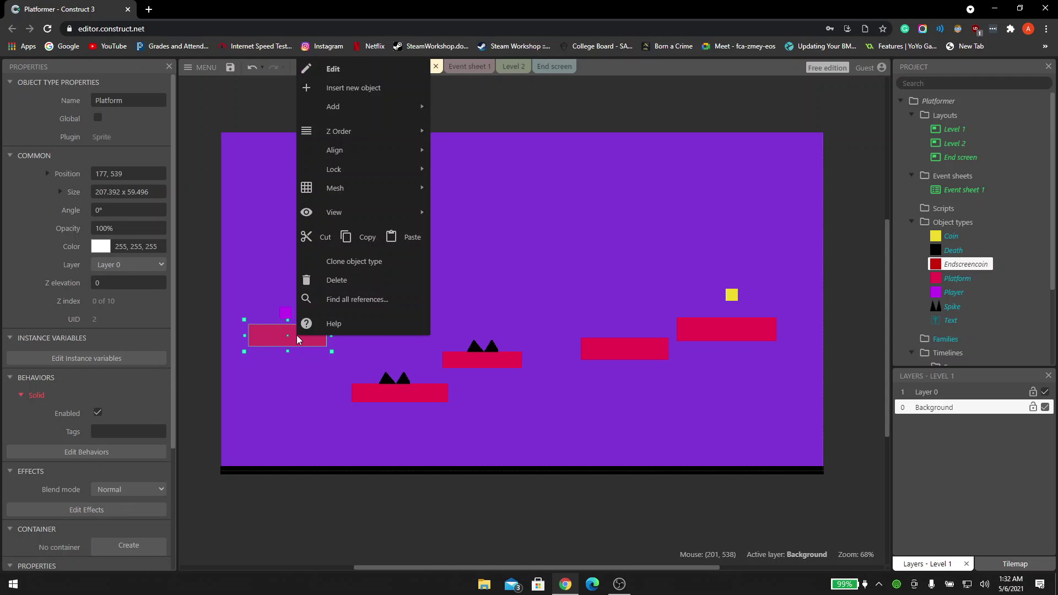
click(333, 74)
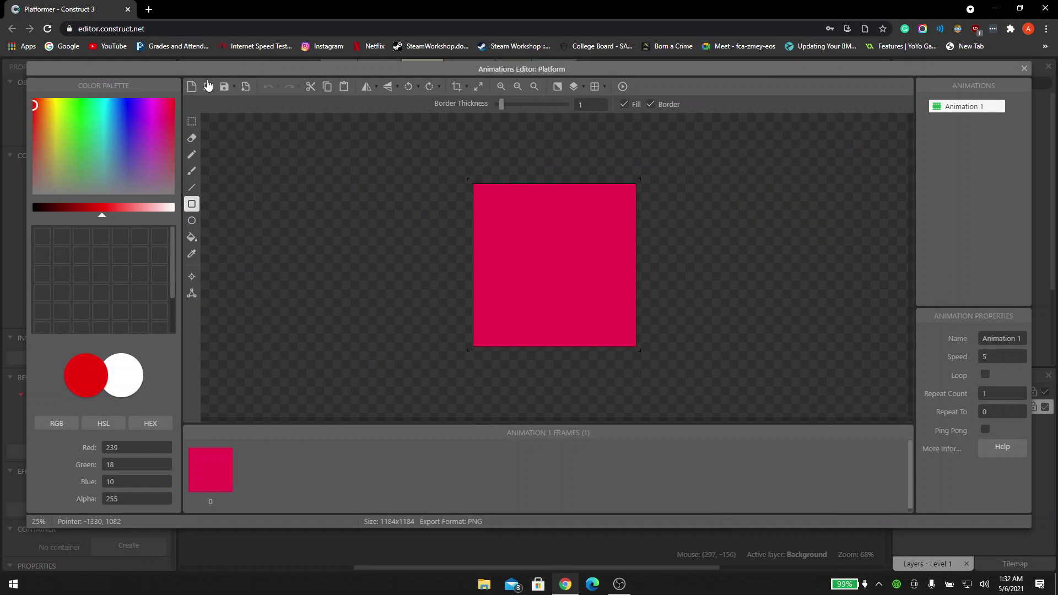
click(192, 87)
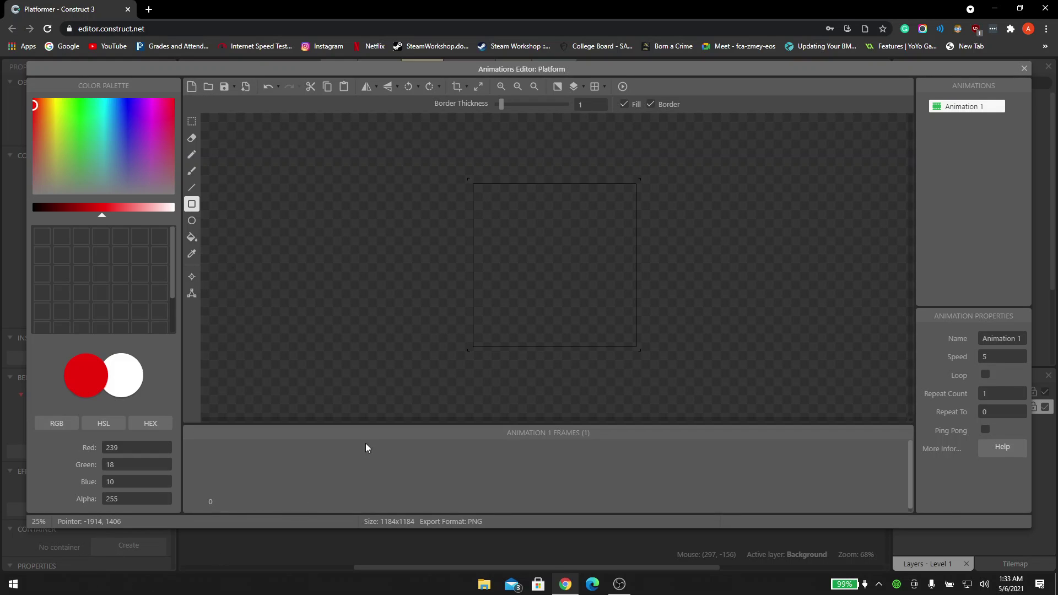
click(214, 86)
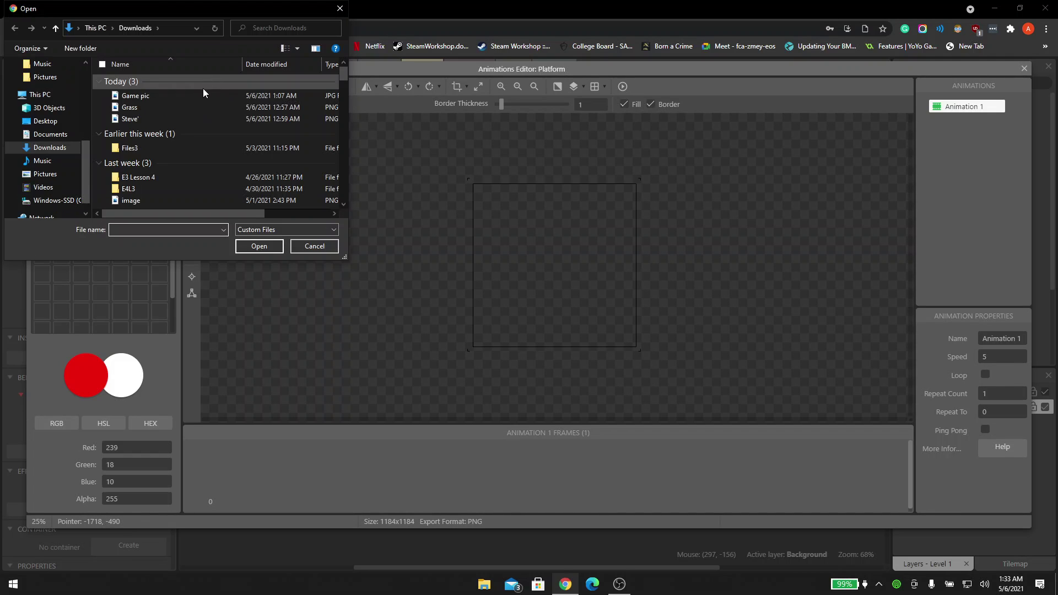
click(180, 107)
click(260, 245)
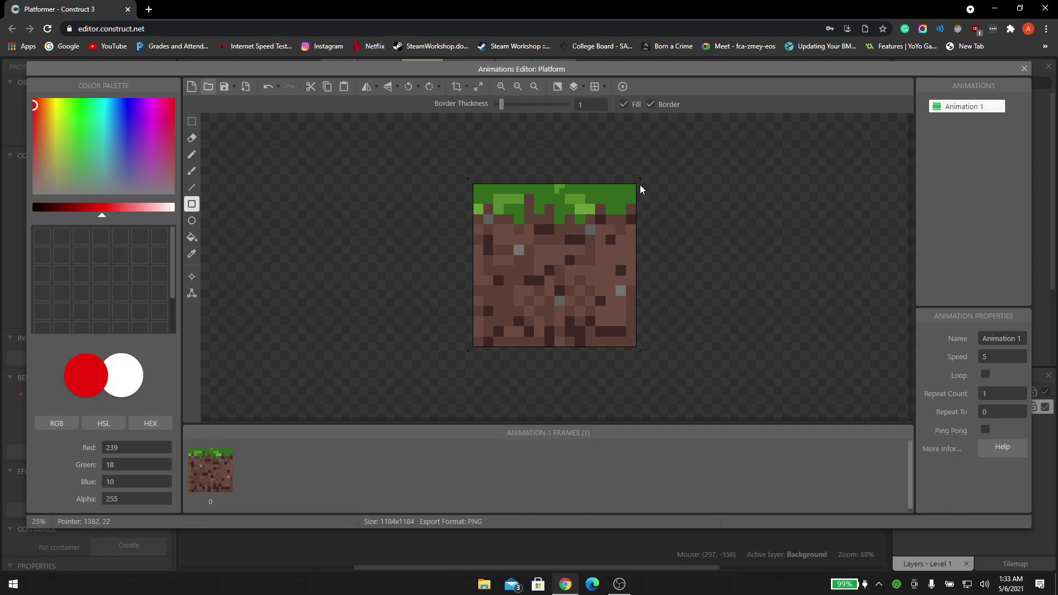
drag(633, 185, 640, 183)
ctrl+scroll(605, 290, up, 1)
ctrl+scroll(599, 291, down, 1)
click(1024, 69)
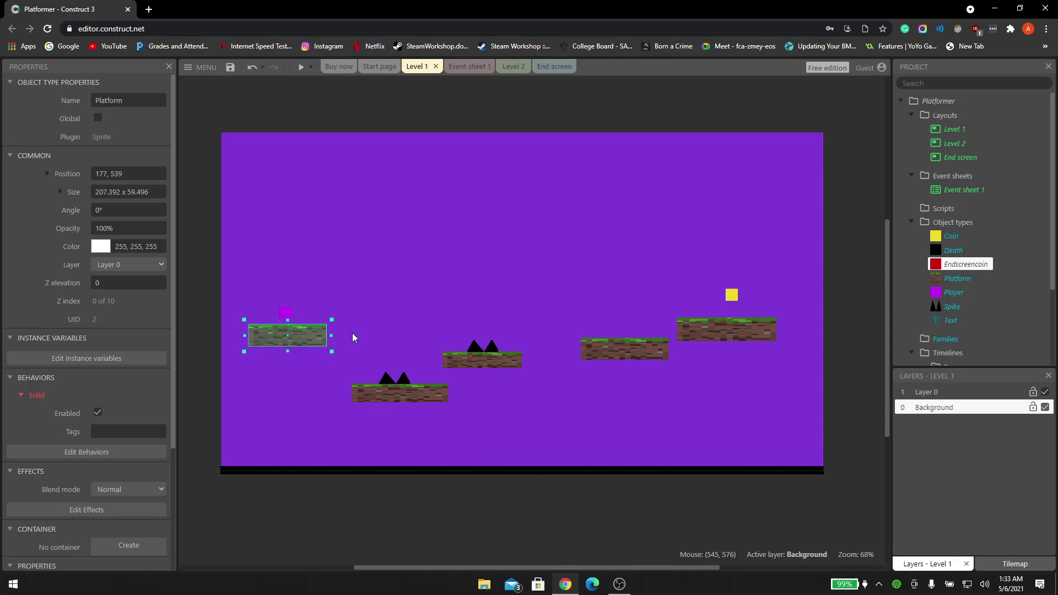
- Try stretching Level 1's leftmost platform to about 1036 x 340 and the fourth platform to about 818 x 556, and slightly resize the lowest spiked one
drag(331, 318, 639, 218)
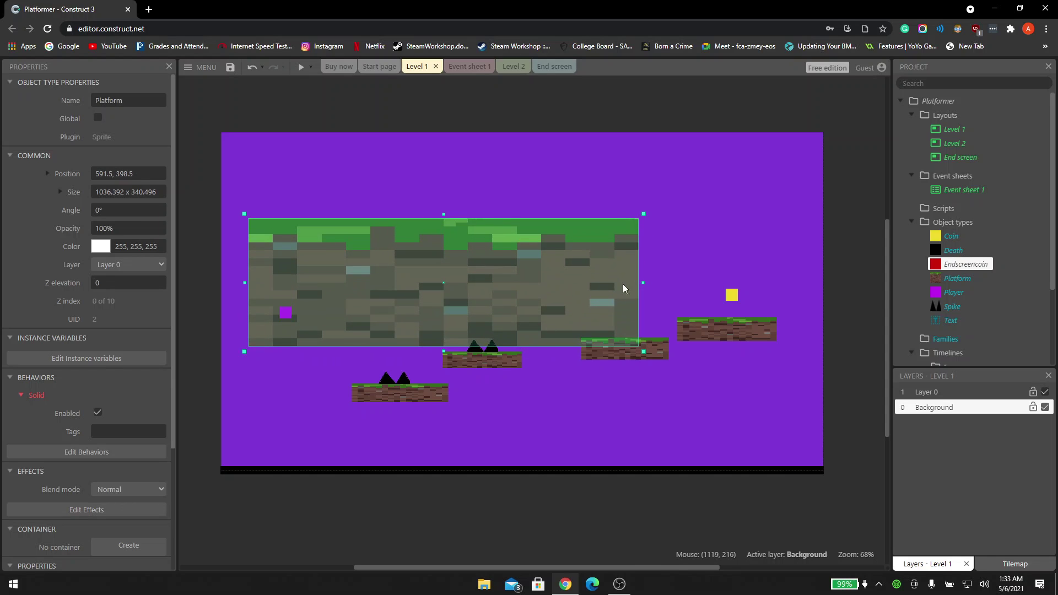
click(667, 365)
click(662, 345)
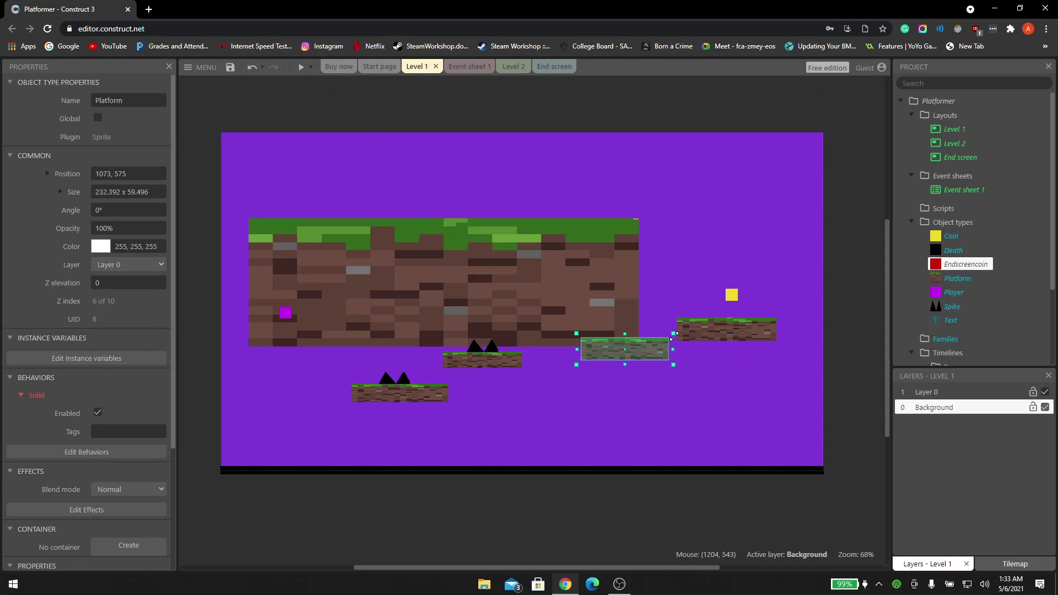
drag(674, 334, 784, 147)
drag(576, 255, 465, 332)
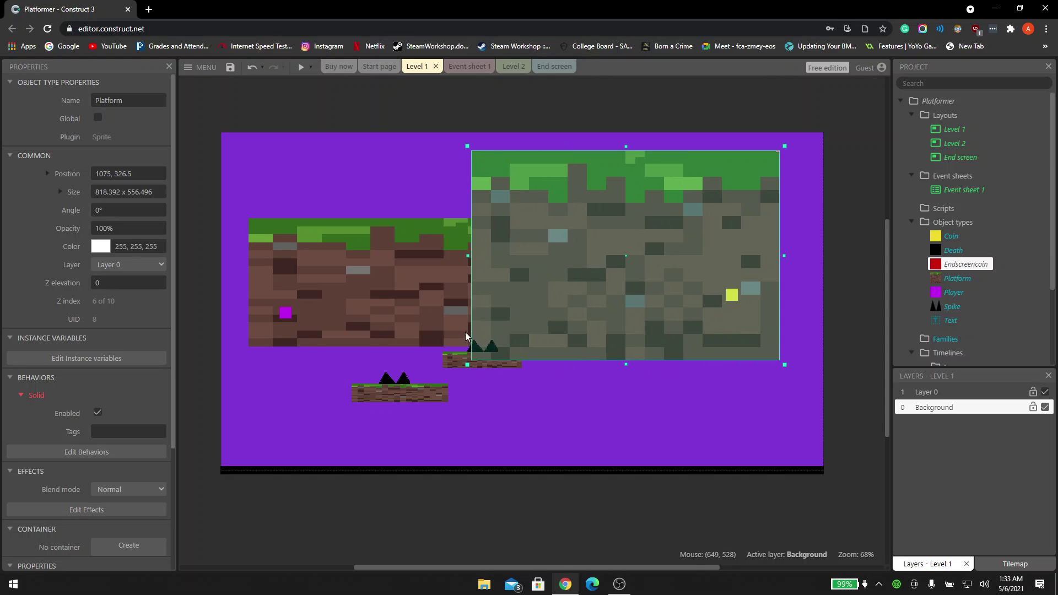
click(416, 408)
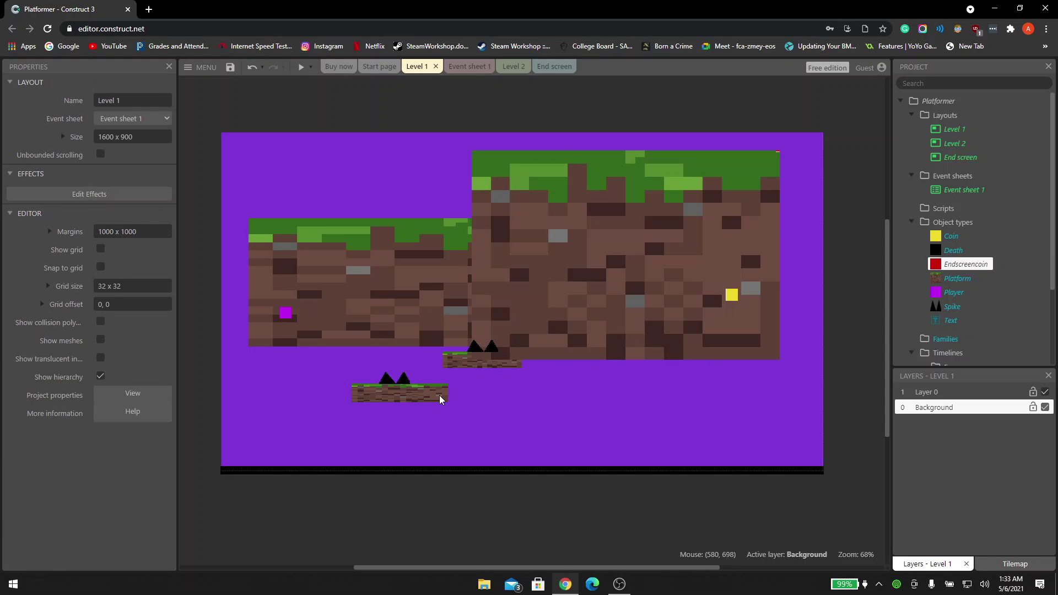
click(439, 396)
mouse_move(452, 382)
mouse_down()
mouse_move(485, 350)
mouse_move(709, 213)
mouse_move(492, 307)
mouse_move(414, 389)
mouse_move(447, 389)
mouse_up()
- Flatten the stretched fourth platform and shrink the leftmost platform to about 257 x 88 at about 190, 572
click(774, 155)
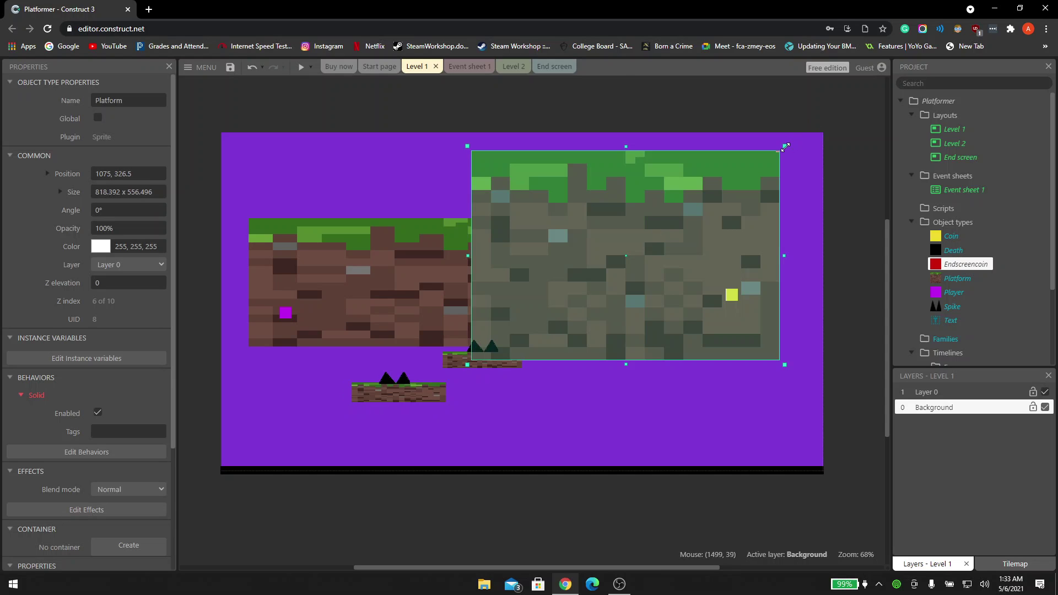
drag(785, 147, 678, 324)
click(540, 263)
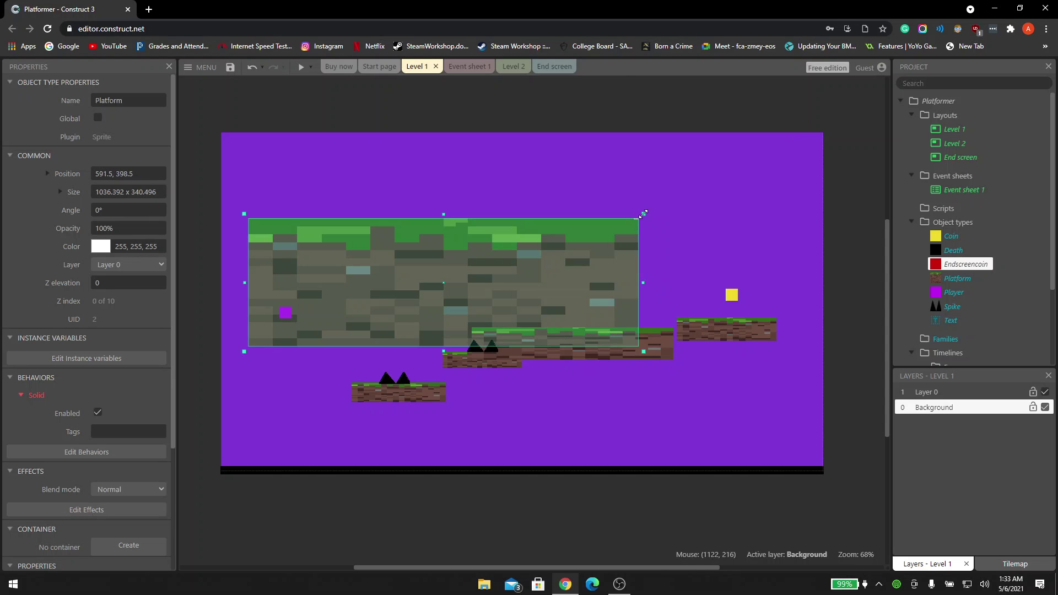
drag(643, 214, 311, 345)
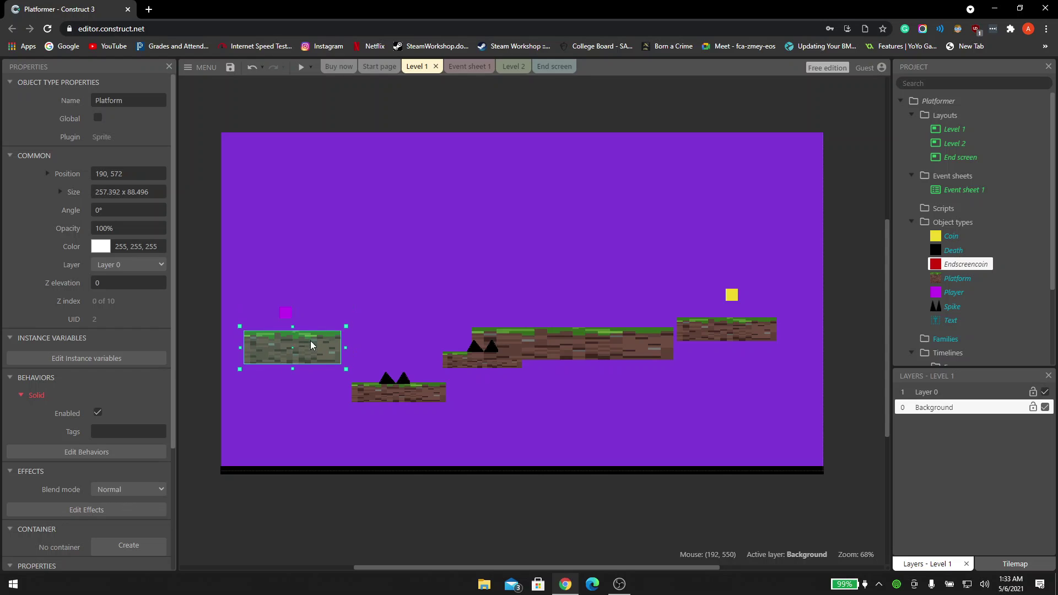
- Reduce the fourth platform to about 282 x 102, move it up to about 977, 407, and check the platforms in the Level 2 layout
click(597, 352)
drag(677, 324, 583, 317)
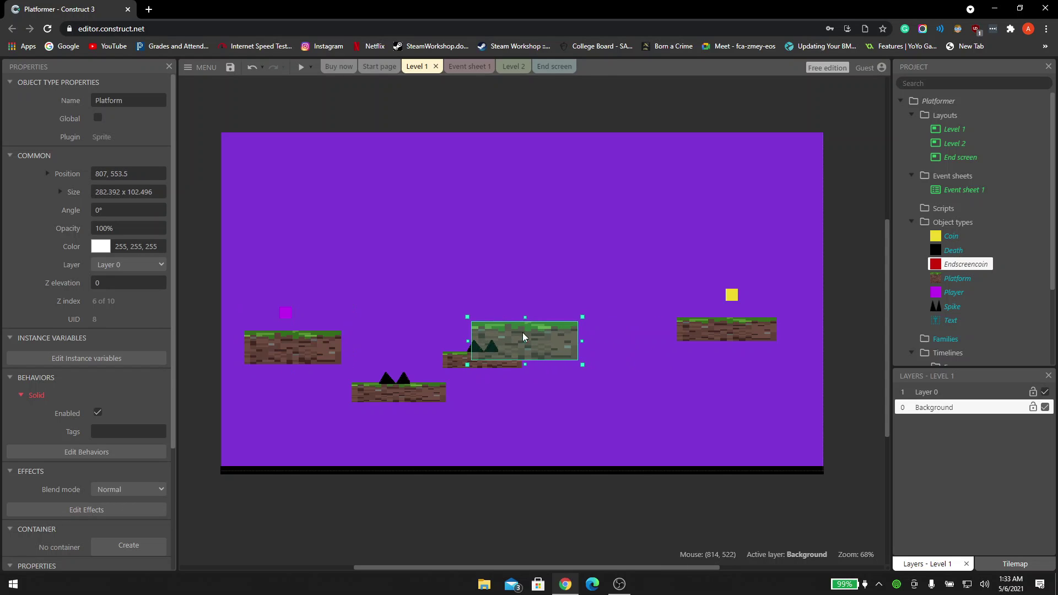
drag(522, 337, 592, 270)
click(513, 67)
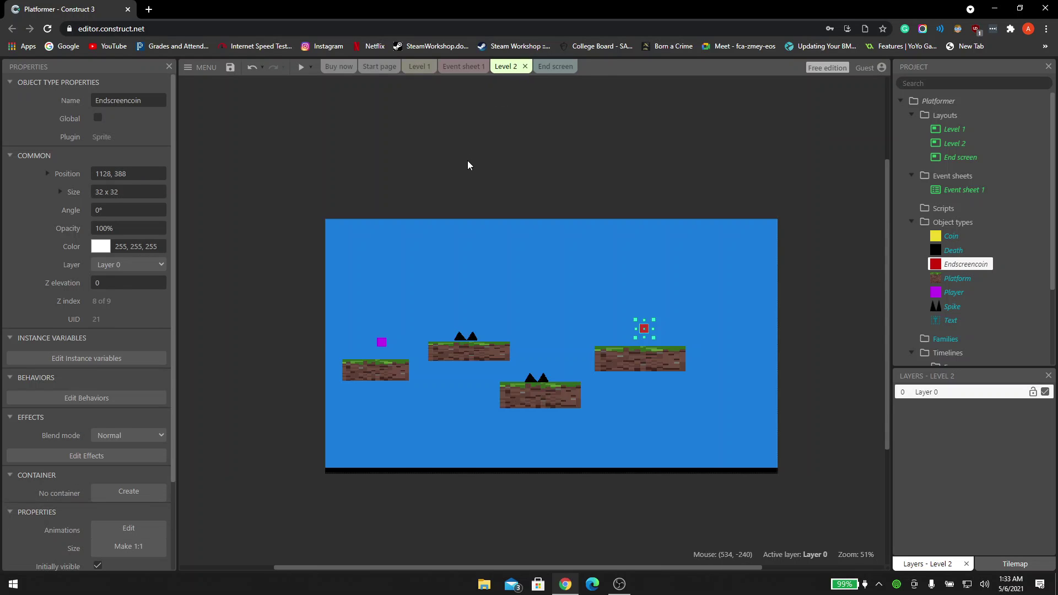
click(418, 67)
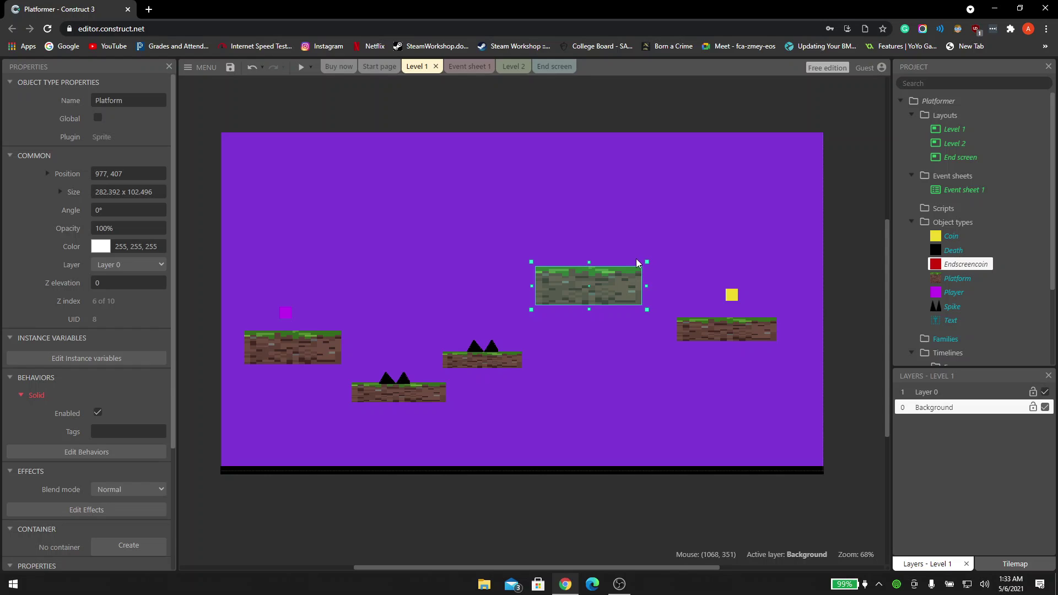
- Try stretching the raised platform to about 682 x 279 and the middle spiked one to about 833 x 605, and shrink the lowest spiked one
drag(644, 259, 792, 200)
click(517, 359)
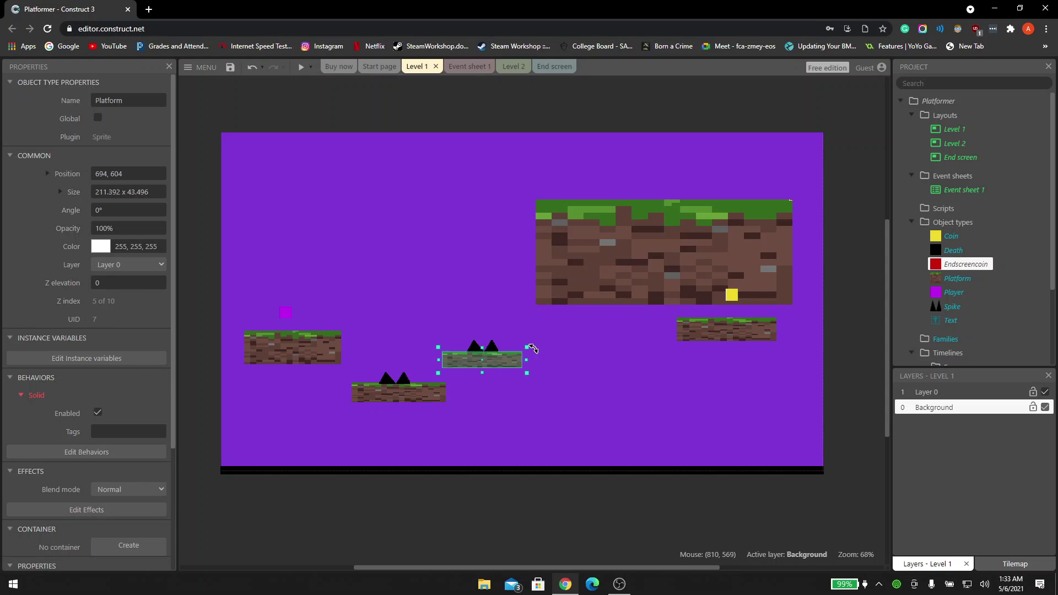
drag(530, 347, 424, 360)
drag(437, 364, 756, 140)
click(402, 393)
drag(451, 379, 420, 385)
- Shrink the middle spiked platform to a low strip beneath its spikes and enlarge the lowest spiked platform to reach its spikes
click(551, 306)
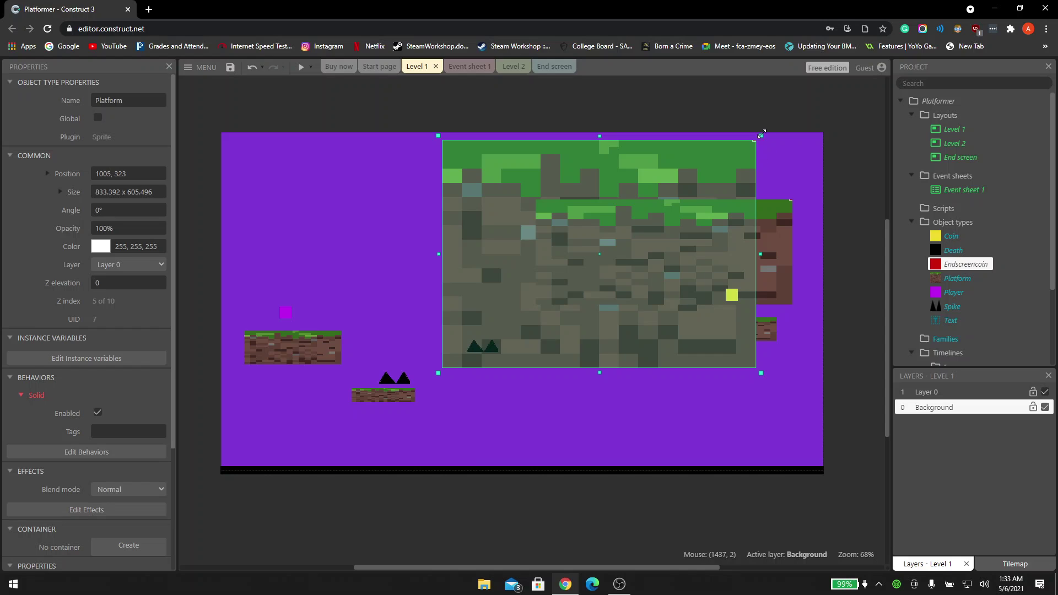
drag(761, 135, 566, 336)
mouse_move(528, 353)
mouse_down()
mouse_move(514, 372)
mouse_move(543, 359)
mouse_move(514, 362)
mouse_up()
click(407, 397)
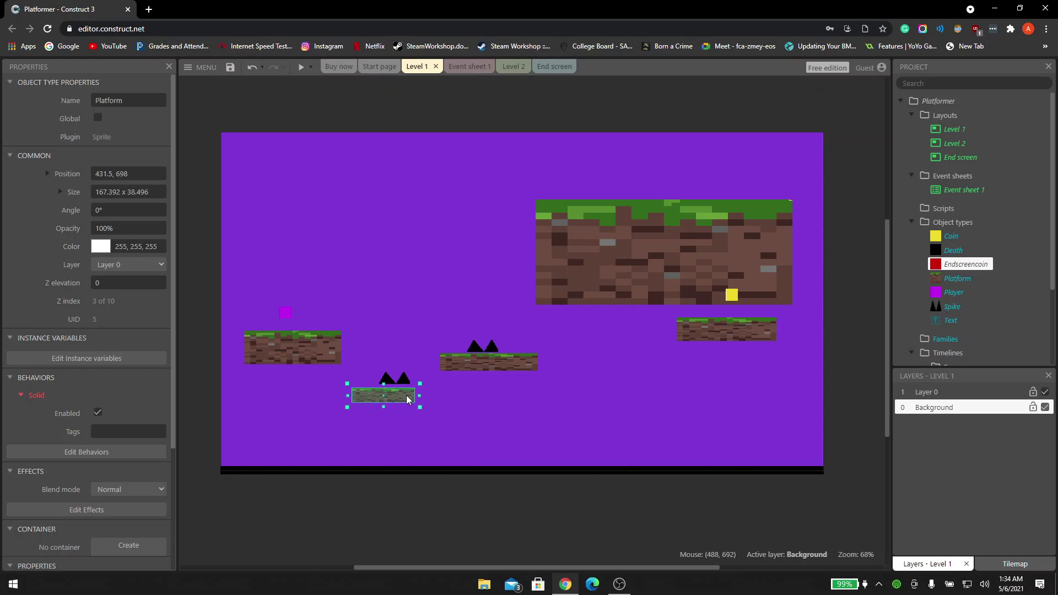
mouse_move(416, 404)
mouse_down()
mouse_move(444, 416)
mouse_move(428, 397)
mouse_up()
- Shrink the raised platform to about 261 x 53, lower it beside the coin's platform, and move the leftmost platform slightly up
click(716, 250)
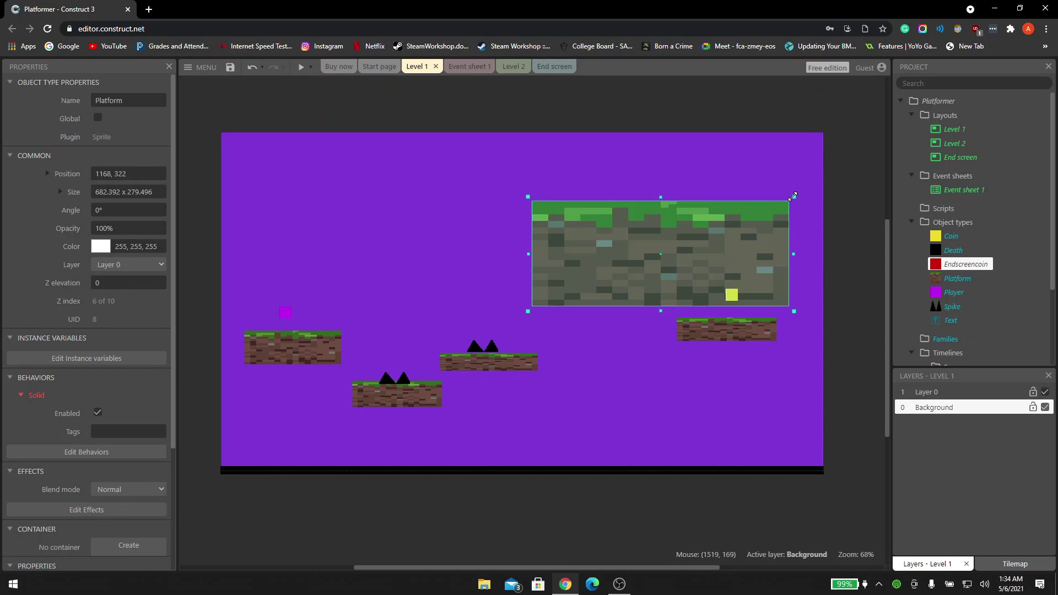
drag(793, 197, 636, 282)
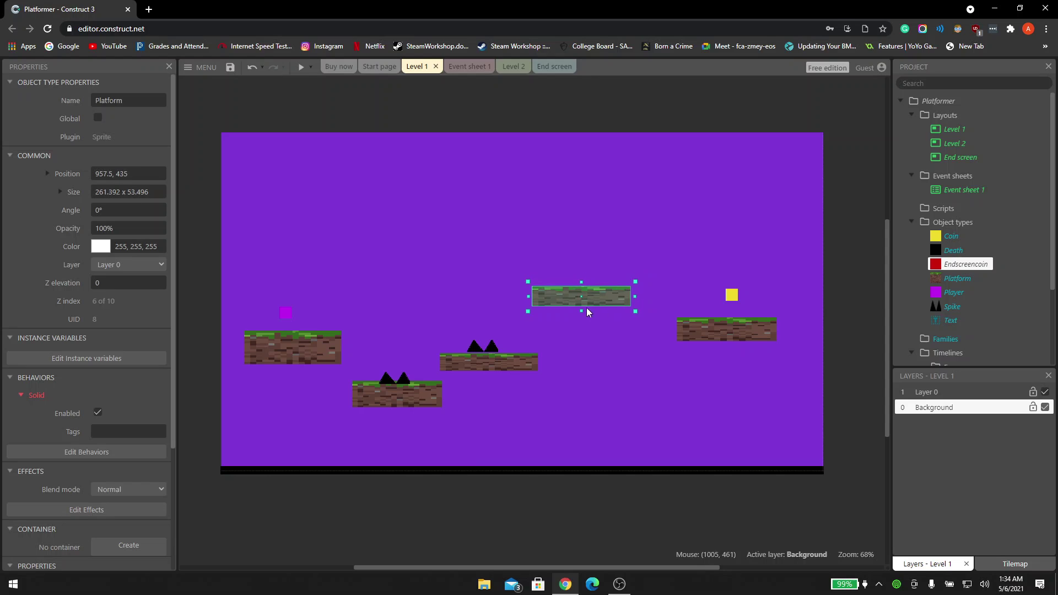
drag(586, 310, 624, 348)
drag(300, 336, 299, 331)
click(570, 438)
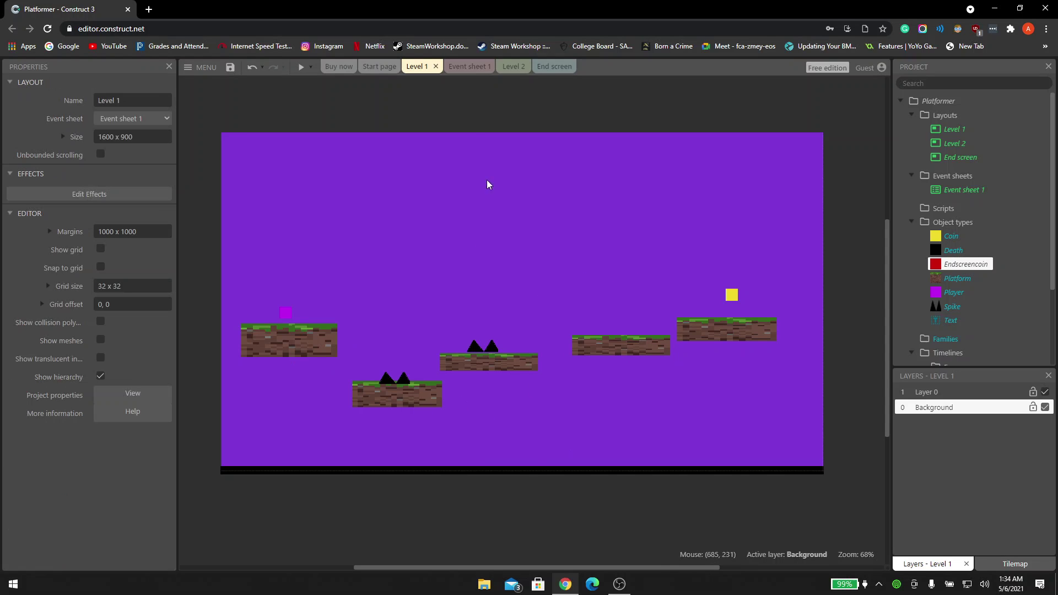
- Preview Level 1 with the grass platforms, jump the player across to the first spiked platform, and close the preview
click(301, 66)
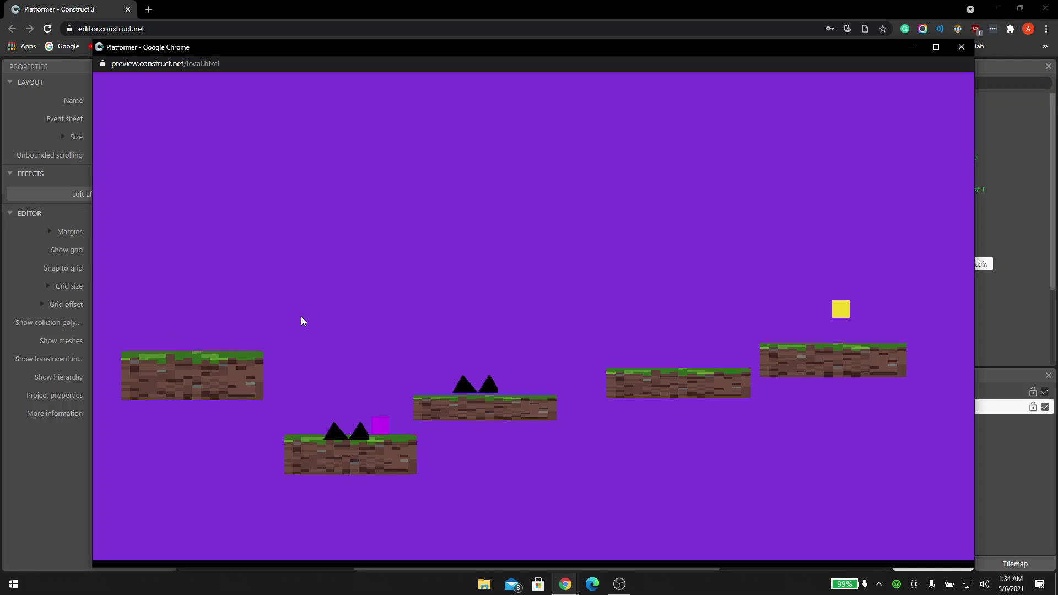
click(962, 47)
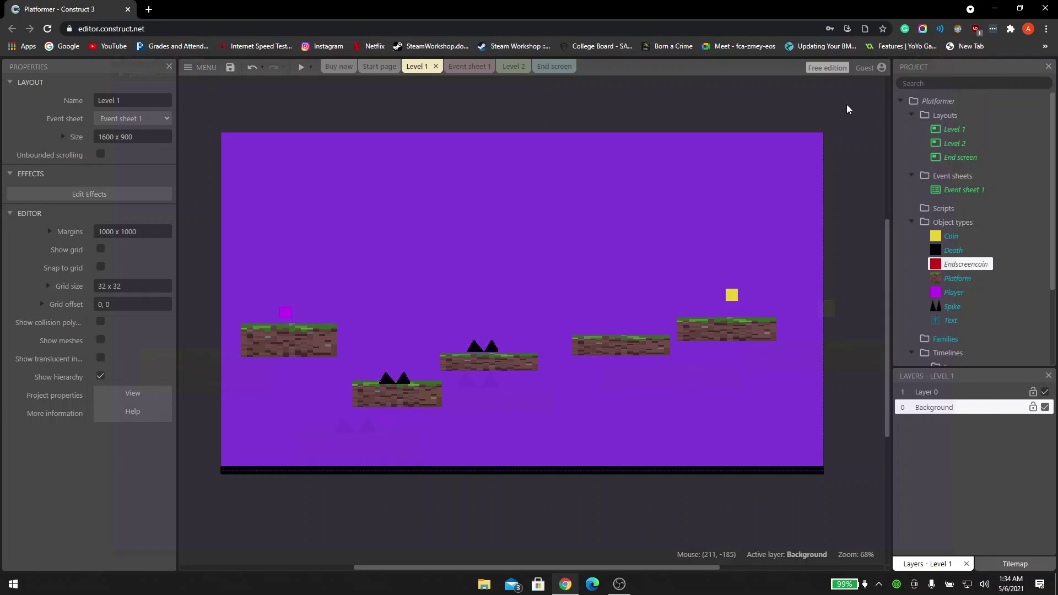
- Open the Player sprite's image for editing, clear it, and load the Steve' picture from Downloads
click(286, 314)
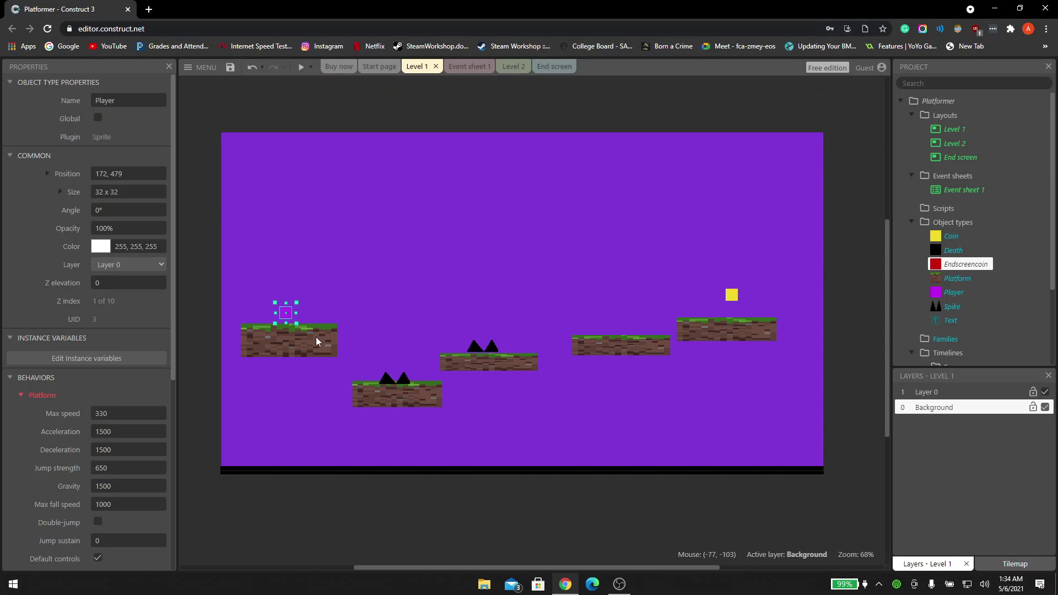
right_click(284, 314)
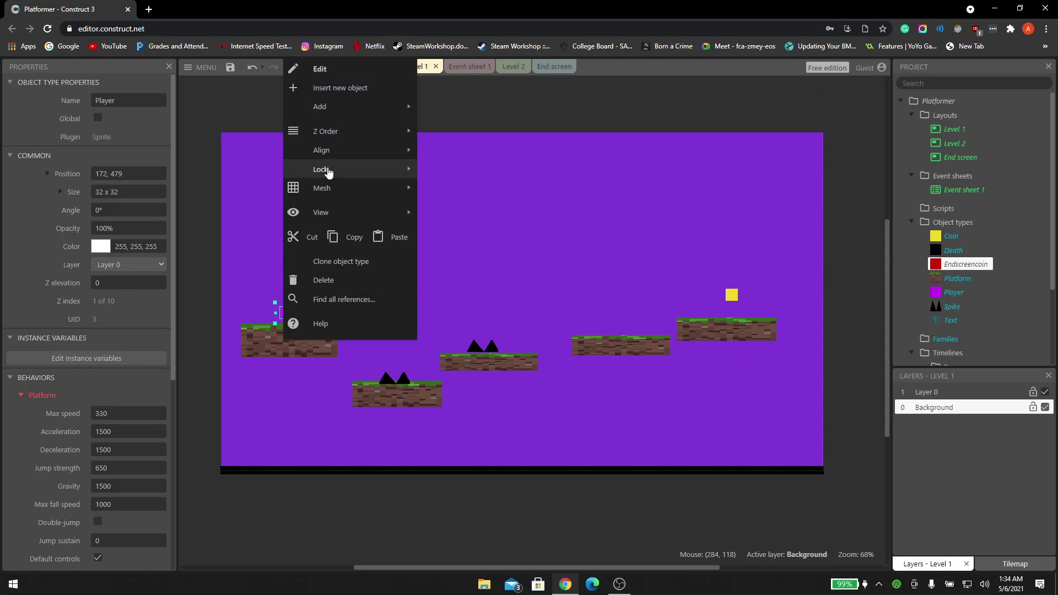
click(331, 71)
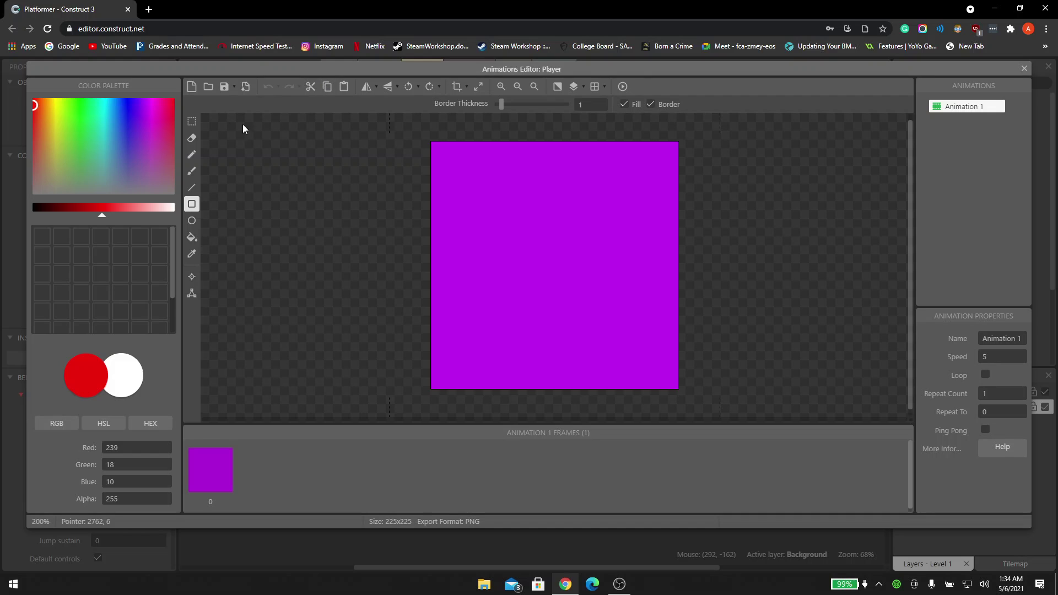
click(208, 87)
click(208, 87)
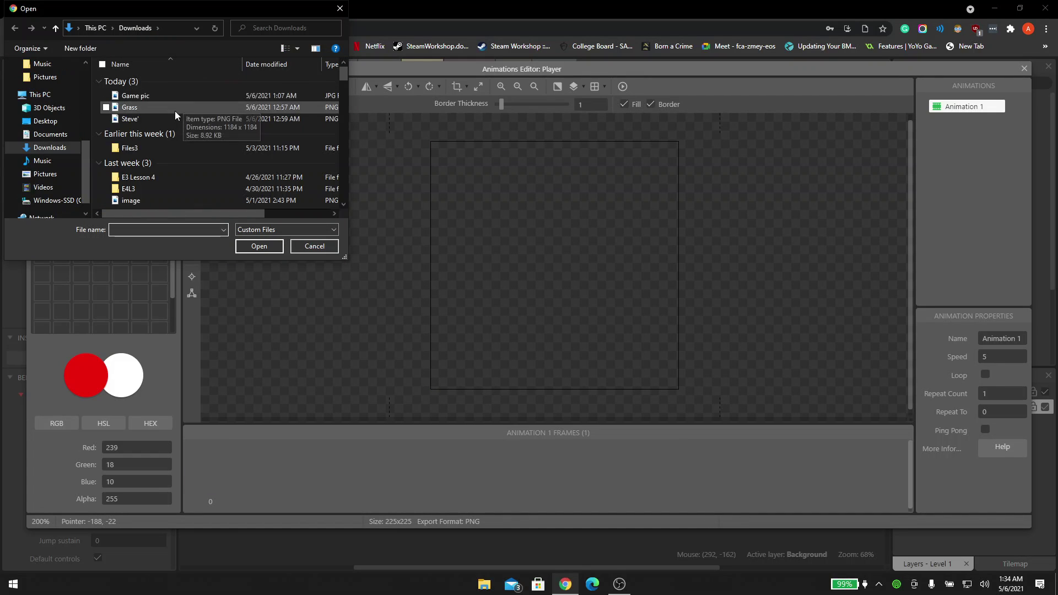
double_click(169, 119)
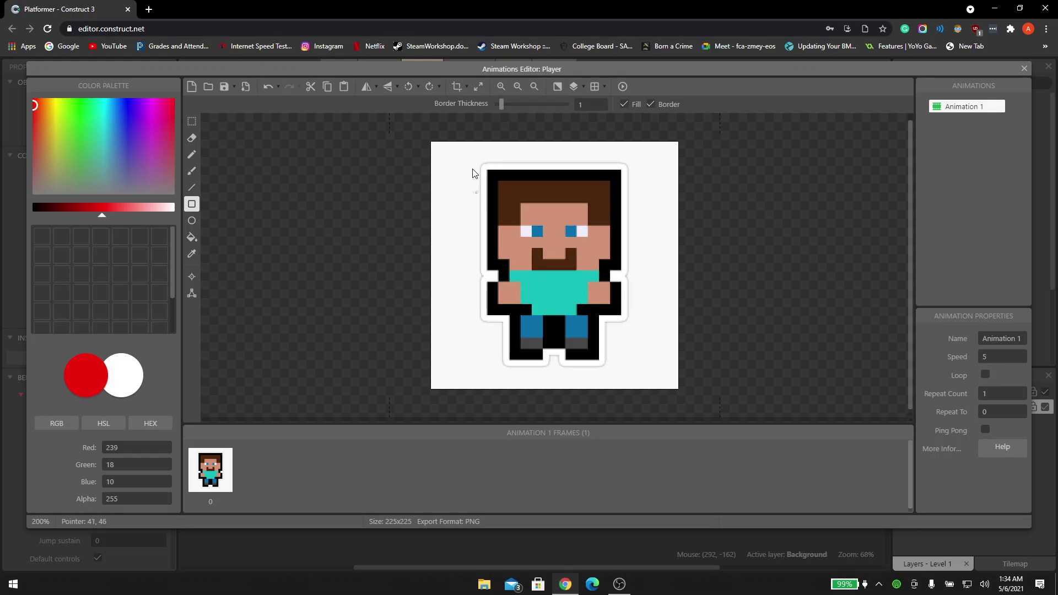
- Erase the white background around the character in the Player image with a size 41 eraser, and switch to rectangle selection
click(192, 140)
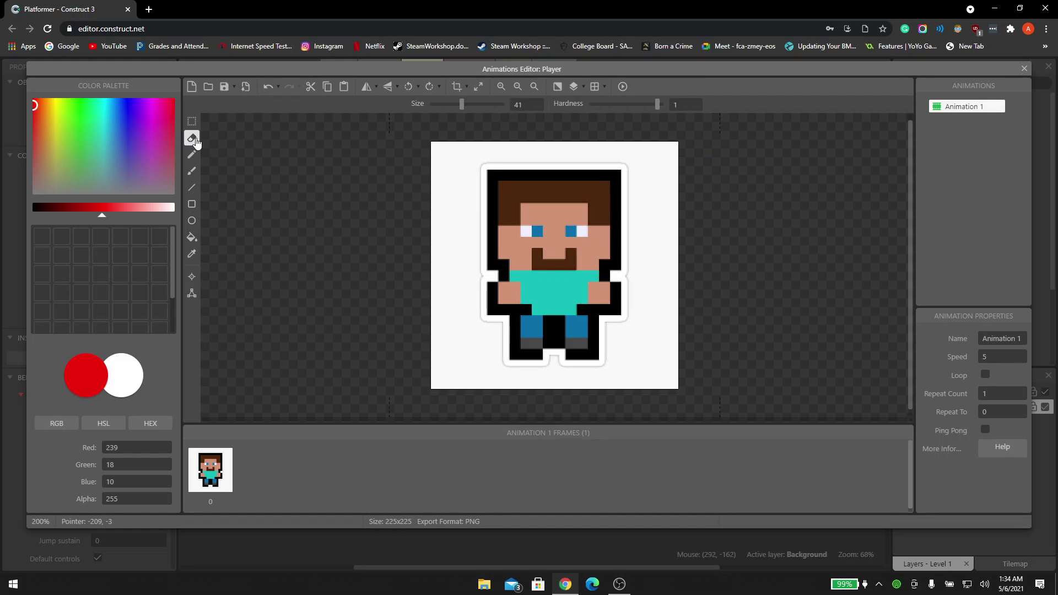
click(449, 155)
mouse_move(467, 157)
mouse_down()
mouse_move(465, 406)
mouse_move(438, 336)
mouse_move(438, 140)
mouse_move(664, 144)
mouse_move(633, 179)
mouse_move(643, 248)
mouse_move(639, 424)
mouse_move(685, 287)
mouse_move(667, 194)
mouse_up()
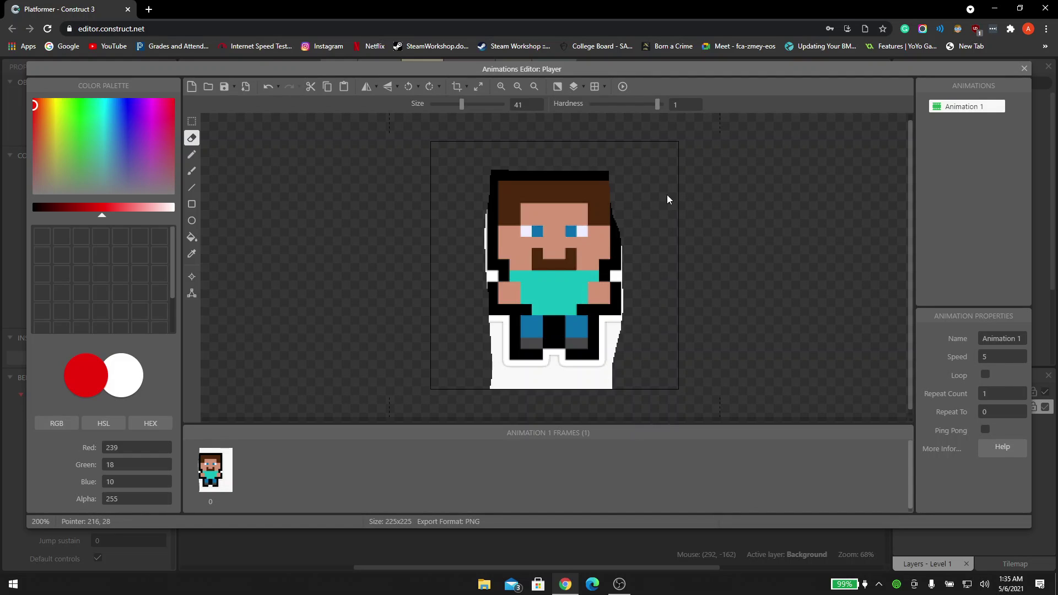
mouse_move(627, 337)
mouse_down()
mouse_move(629, 371)
mouse_move(607, 388)
mouse_move(472, 387)
mouse_up()
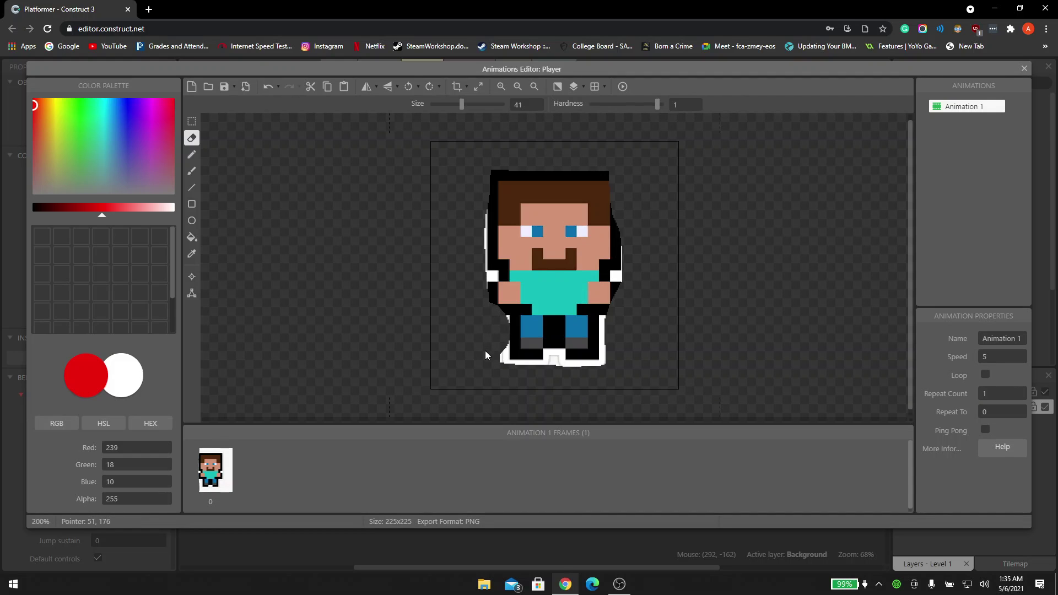
drag(562, 377, 554, 373)
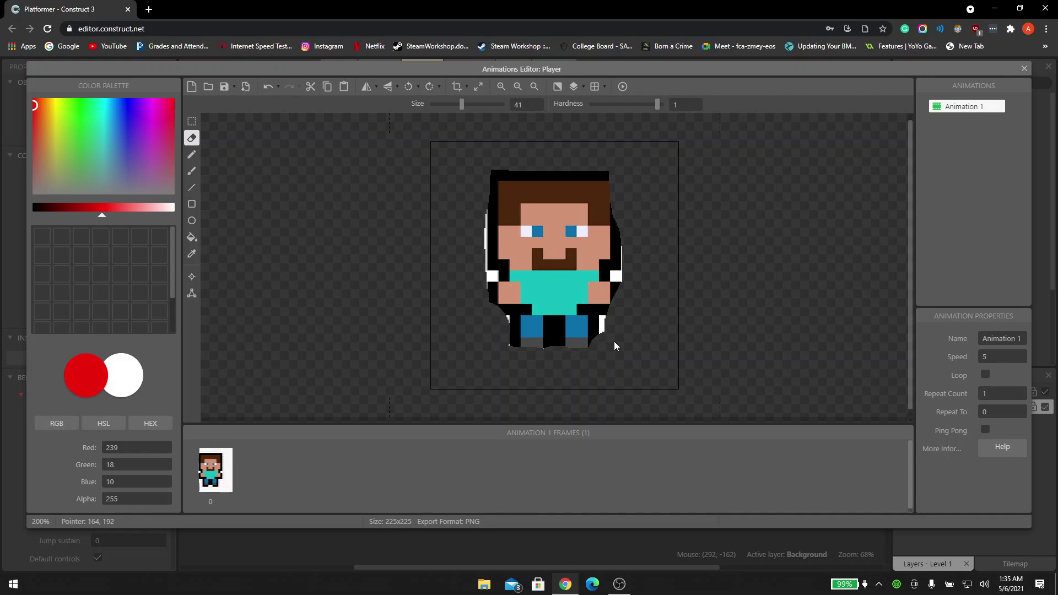
click(629, 272)
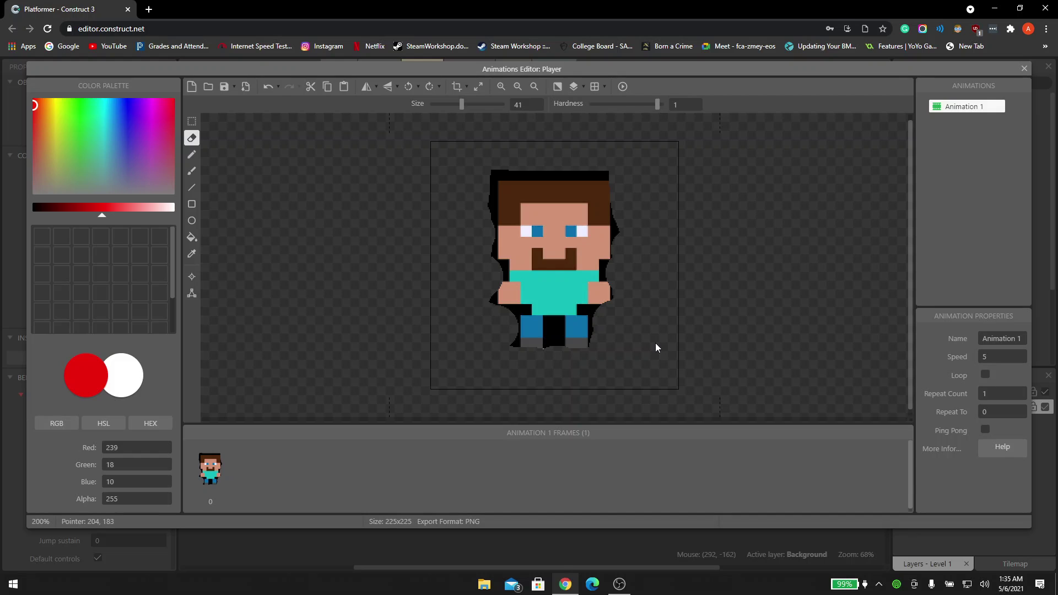
click(192, 122)
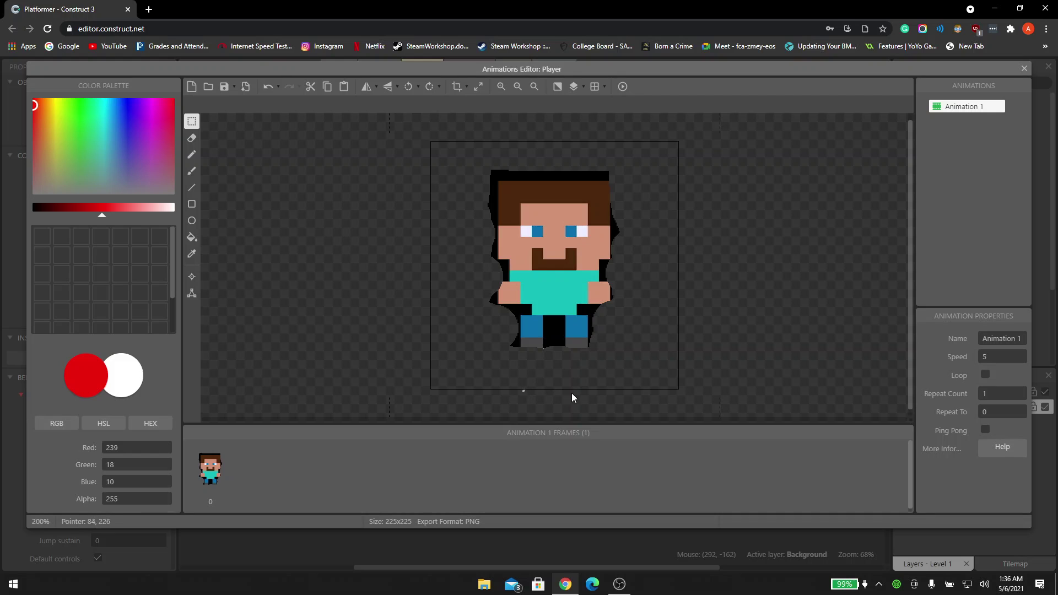
- Move the character down to the bottom edge of the Player image and enlarge the Level 1 Player to about 86 x 89
drag(454, 165, 699, 417)
drag(574, 246, 562, 296)
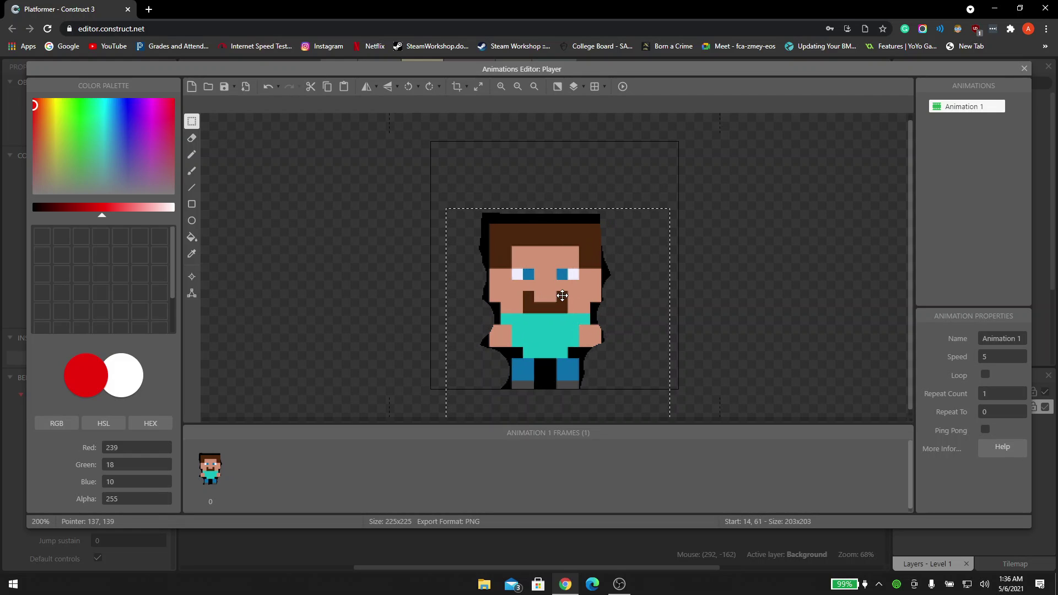
click(1019, 70)
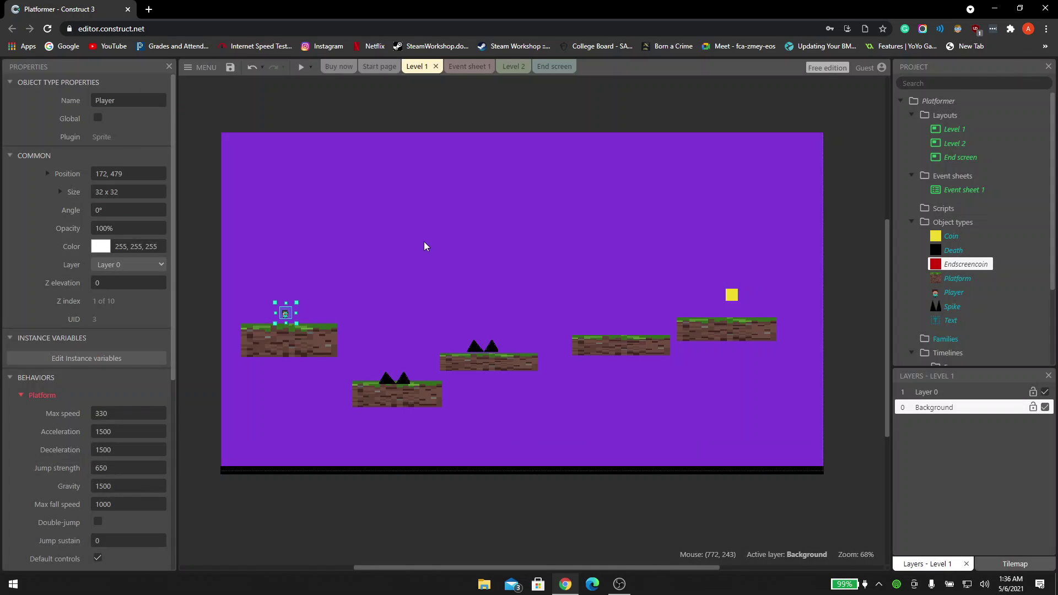
drag(298, 305, 318, 283)
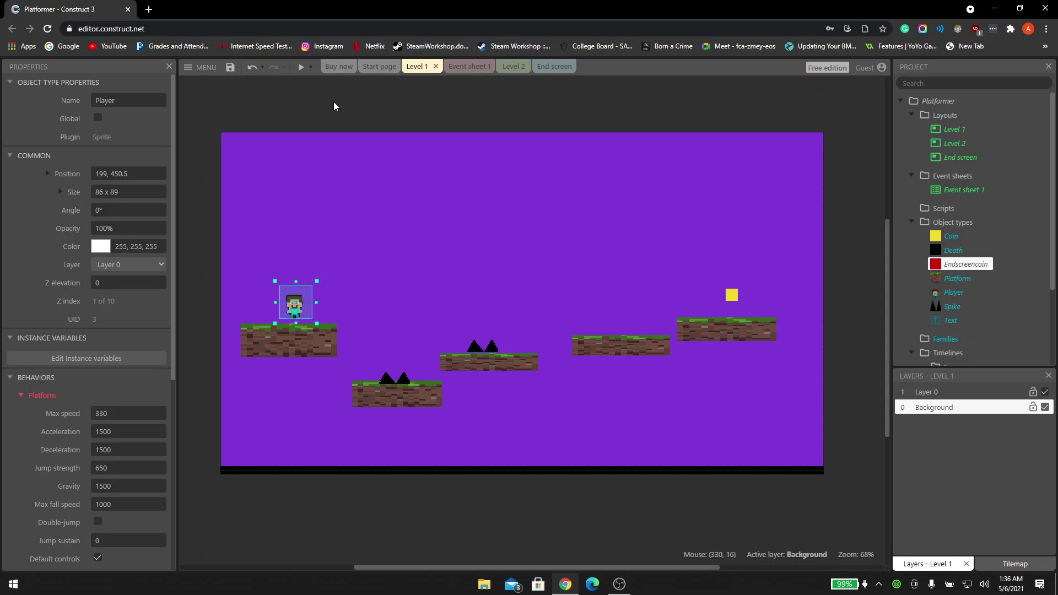
- Preview Level 1, test walking and jumping with the Steve player around the first platform, and close the preview
click(303, 68)
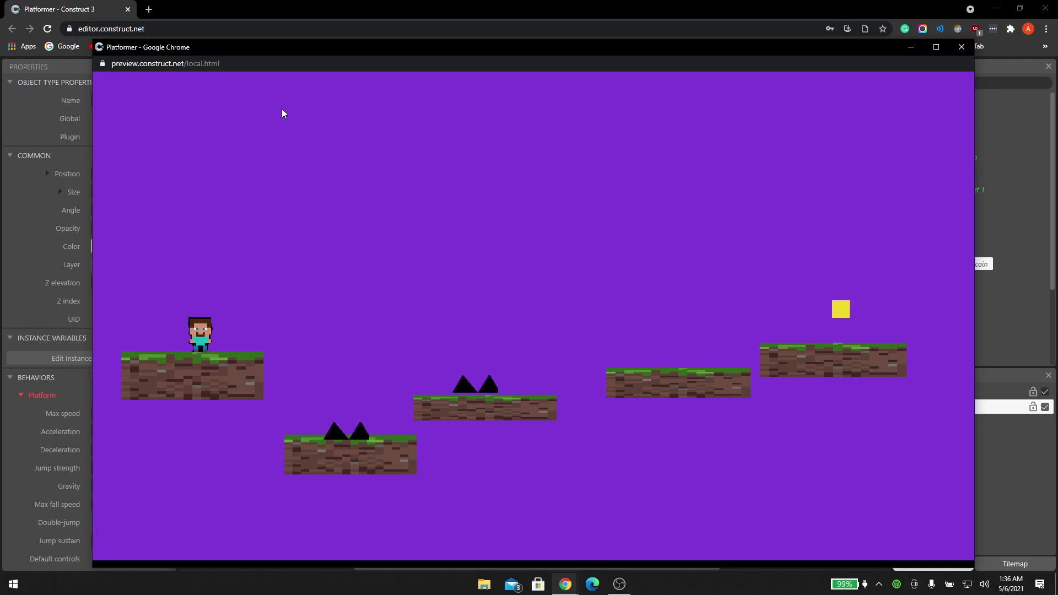
key(Up)
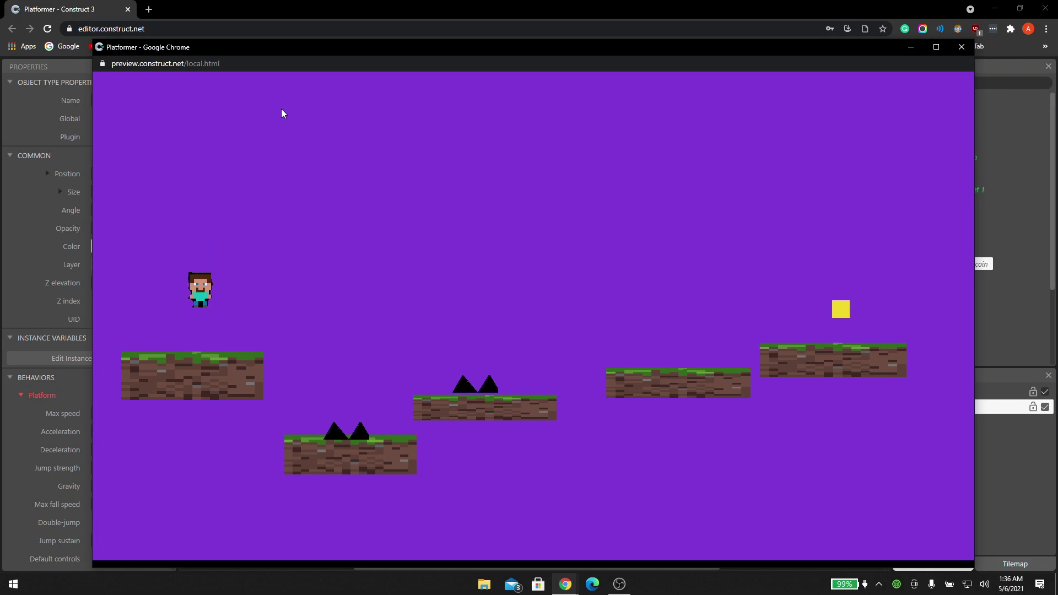
key(Left)
key(Right)
key(Up)
key(Left)
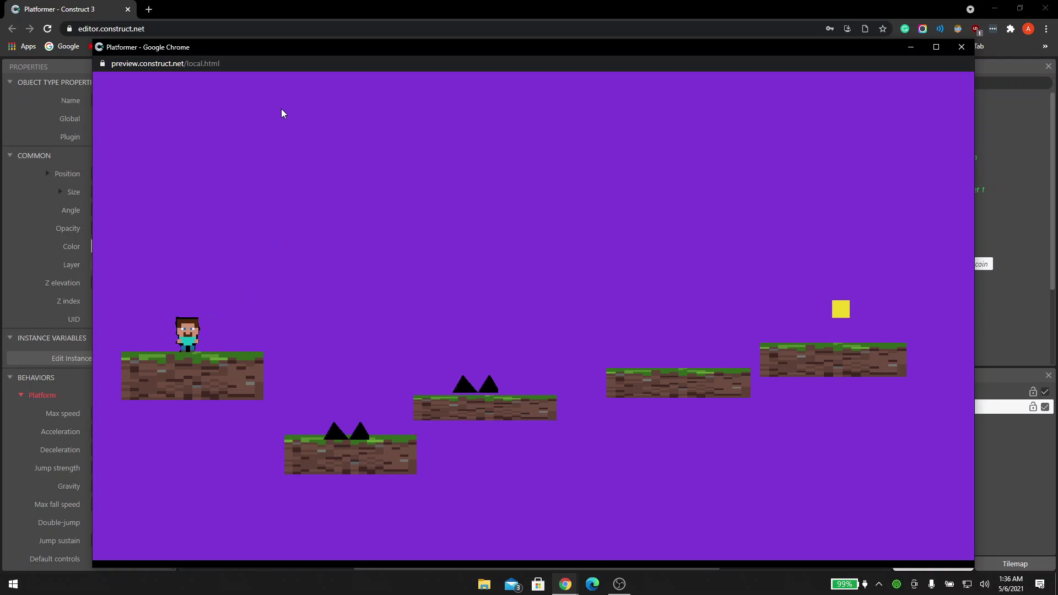
key(Up)
key(Right)
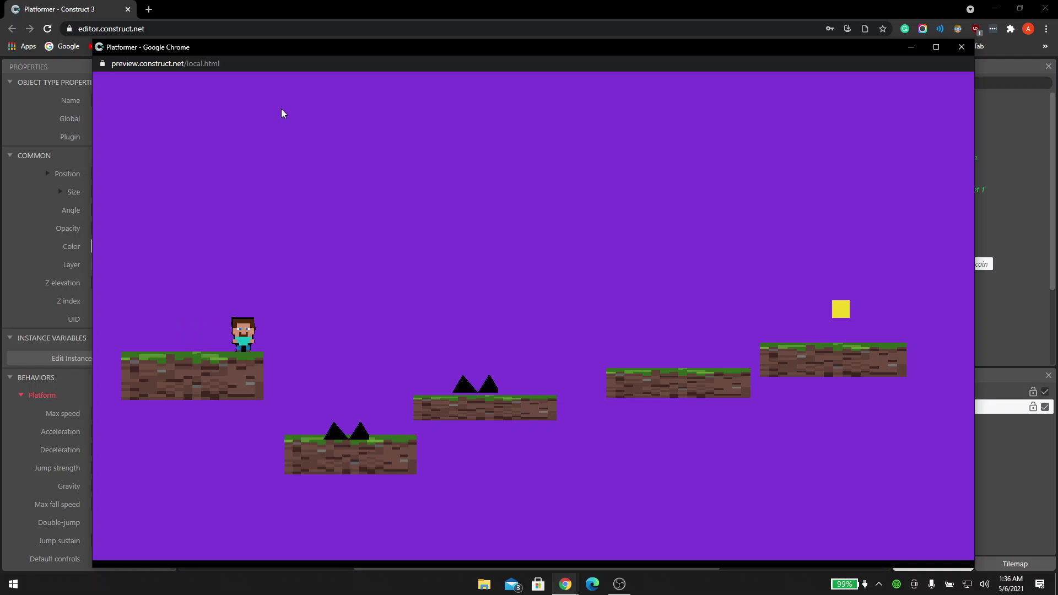
key(Left)
key(Left)
key(Right)
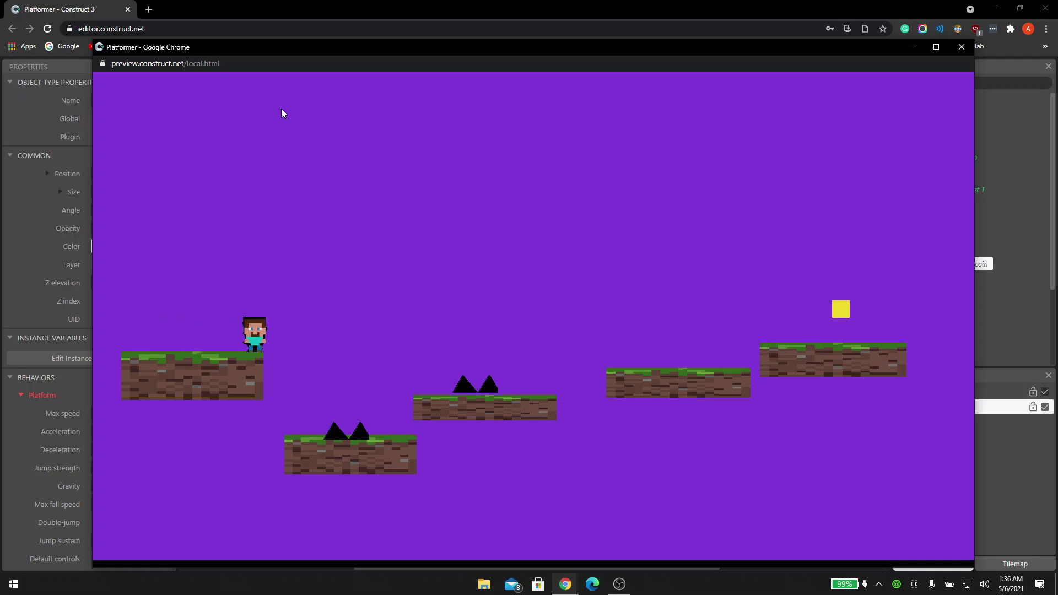
key(Left)
key(Up)
key(Right)
key(Right)
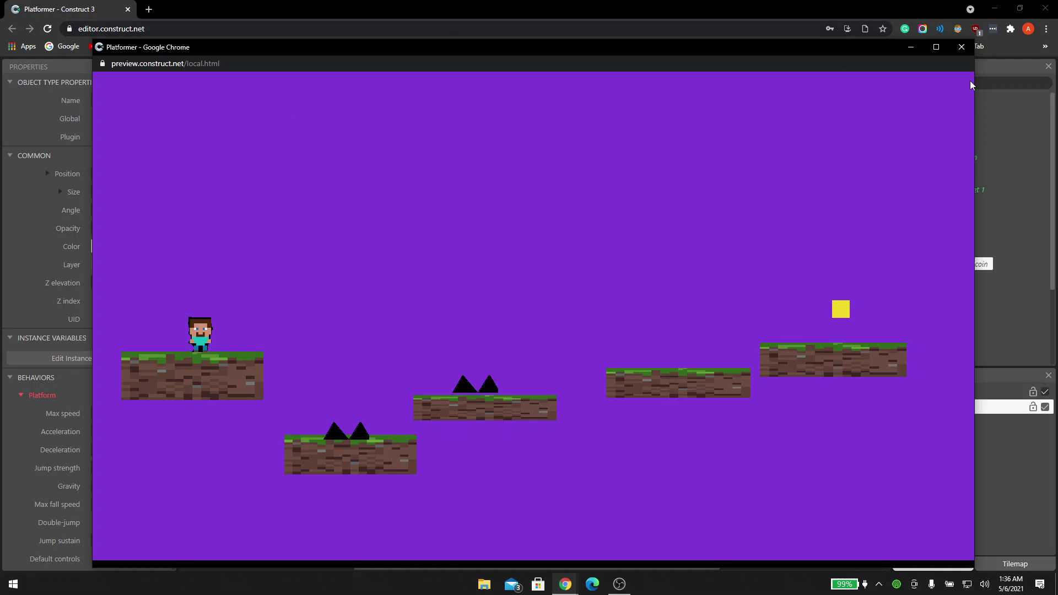
click(961, 48)
- Open the Level 2 layout and enlarge the Player so that it stands on the leftmost platform
click(505, 66)
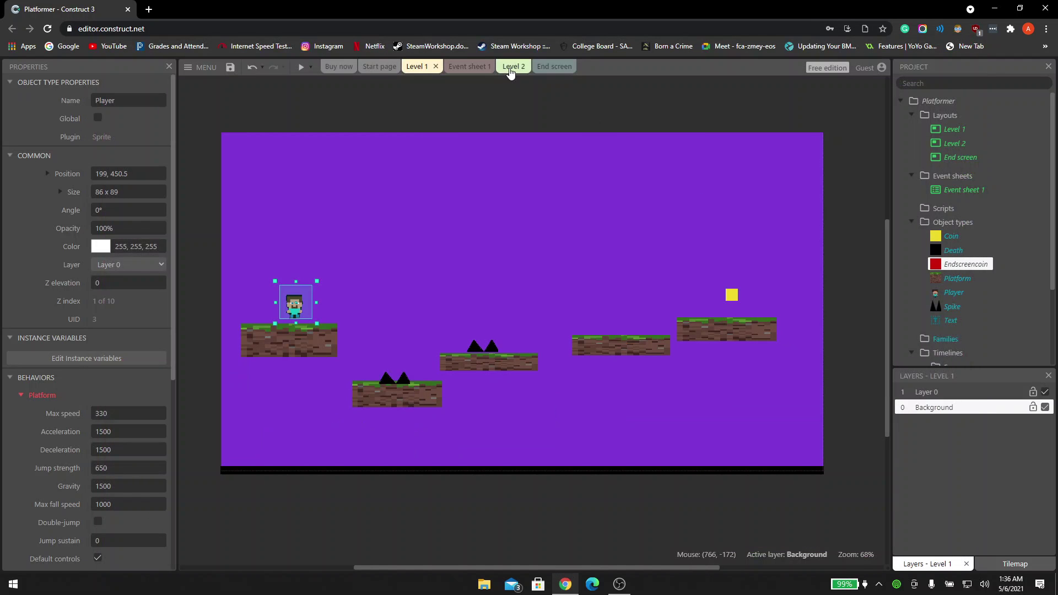
click(380, 342)
mouse_move(384, 340)
mouse_down()
mouse_move(427, 296)
mouse_move(389, 342)
mouse_up()
- Resize Level 2's spiked platform beside the player to about 295 x 81 at position 509, 467
click(453, 353)
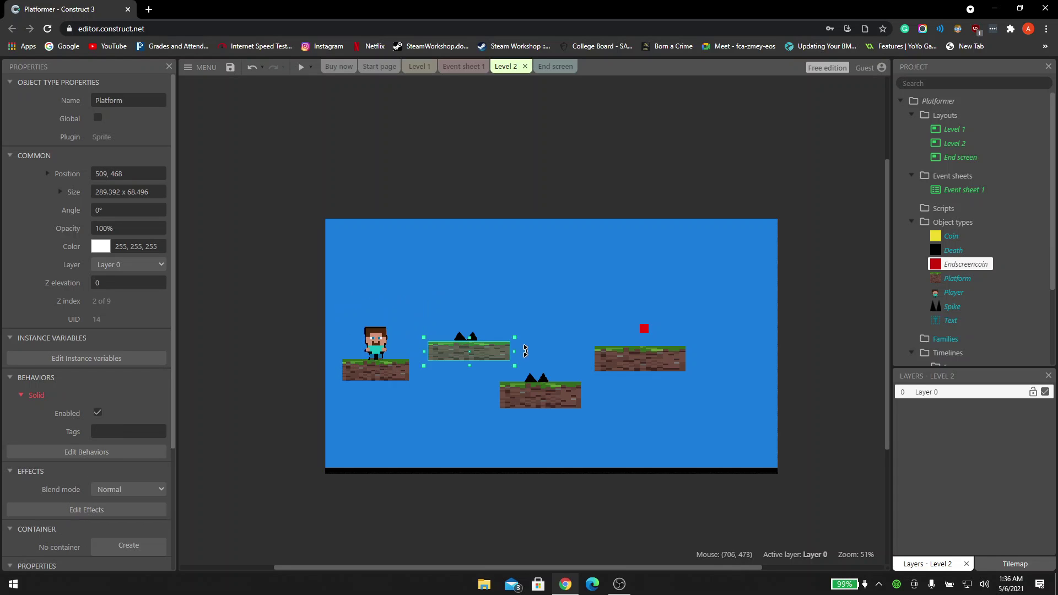
drag(531, 301, 301, 353)
click(697, 224)
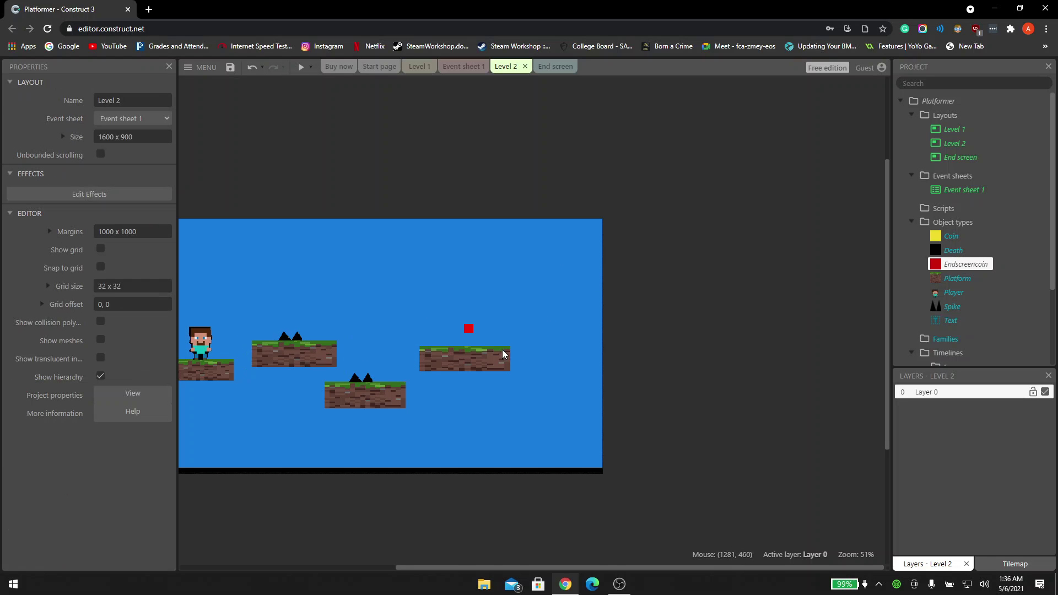
ctrl+scroll(440, 386, down, 3)
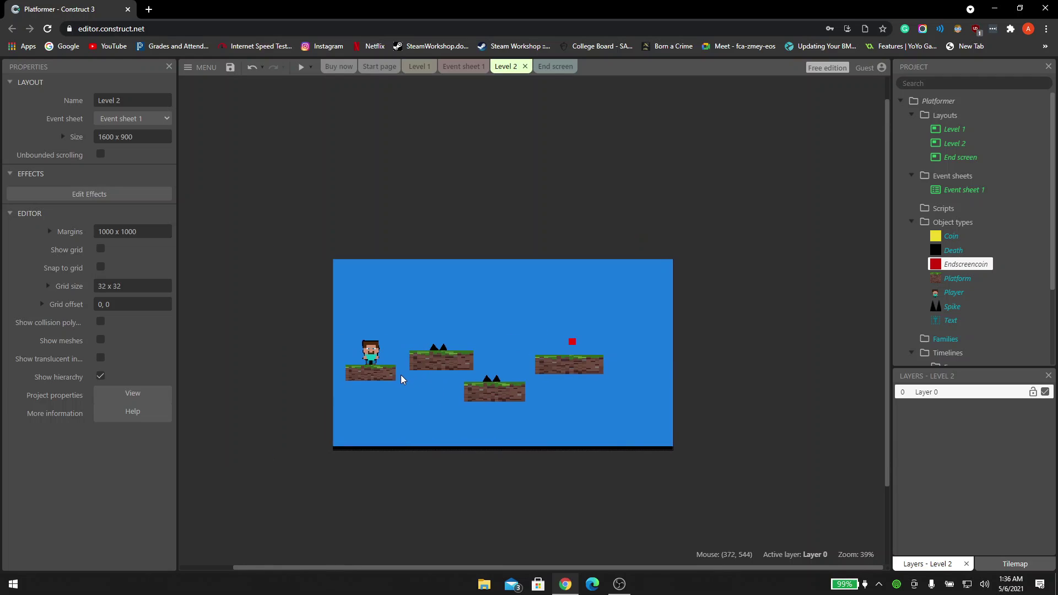
ctrl+scroll(401, 372, up, 3)
ctrl+scroll(440, 351, up, 1)
click(440, 351)
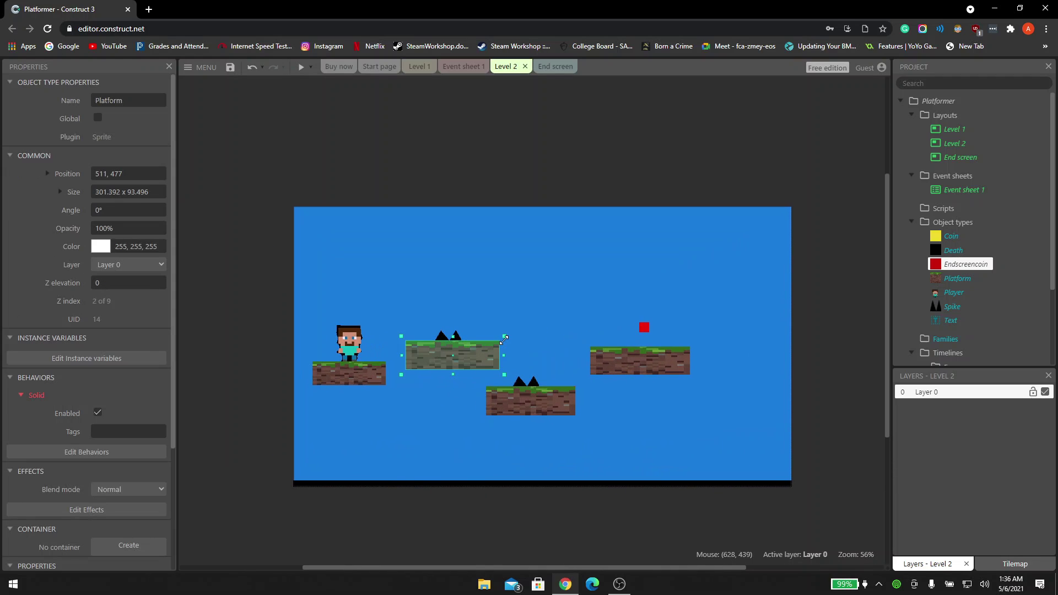
drag(503, 342, 468, 342)
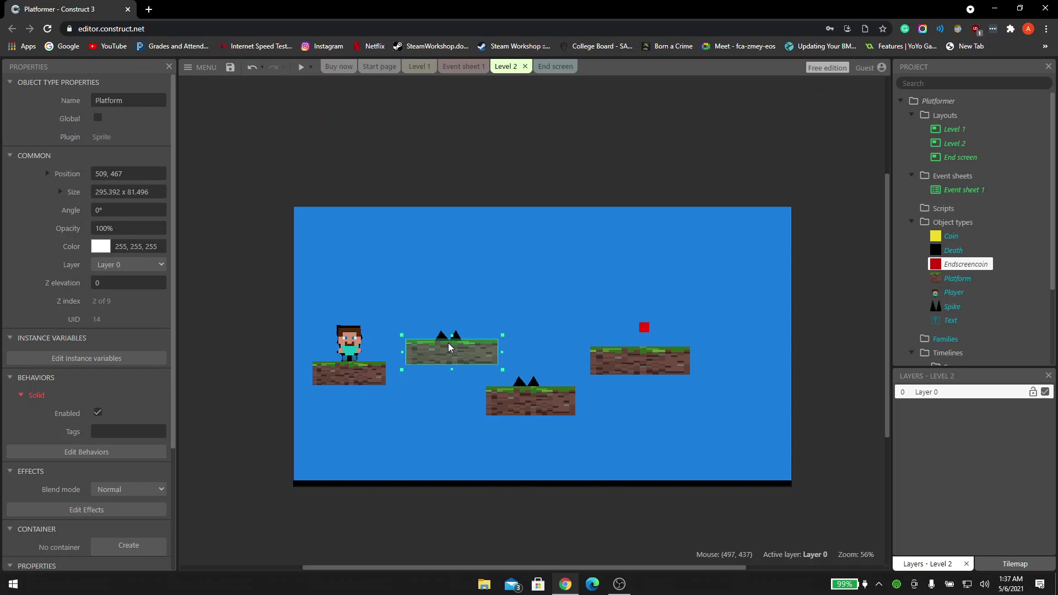
- Change the background colour of Level 1's Background layer to a deeper, more saturated purple
click(418, 67)
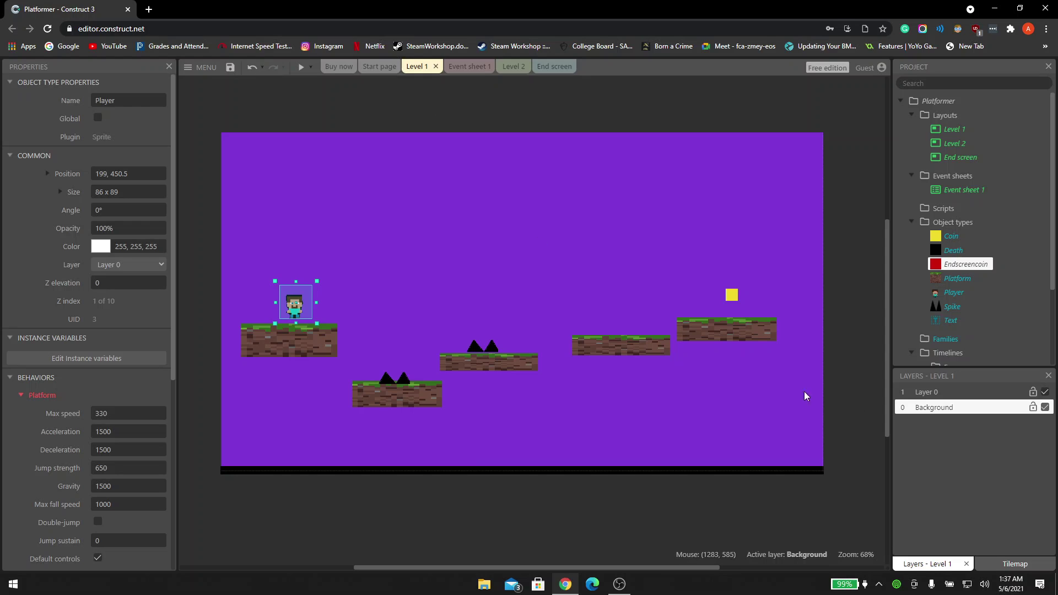
click(947, 408)
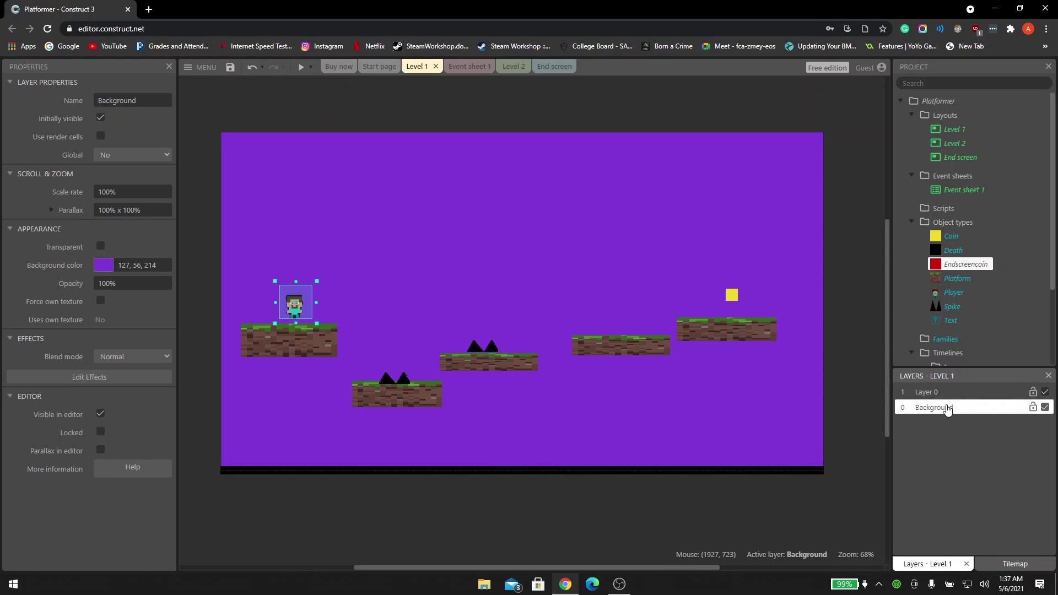
click(98, 265)
drag(167, 290, 105, 283)
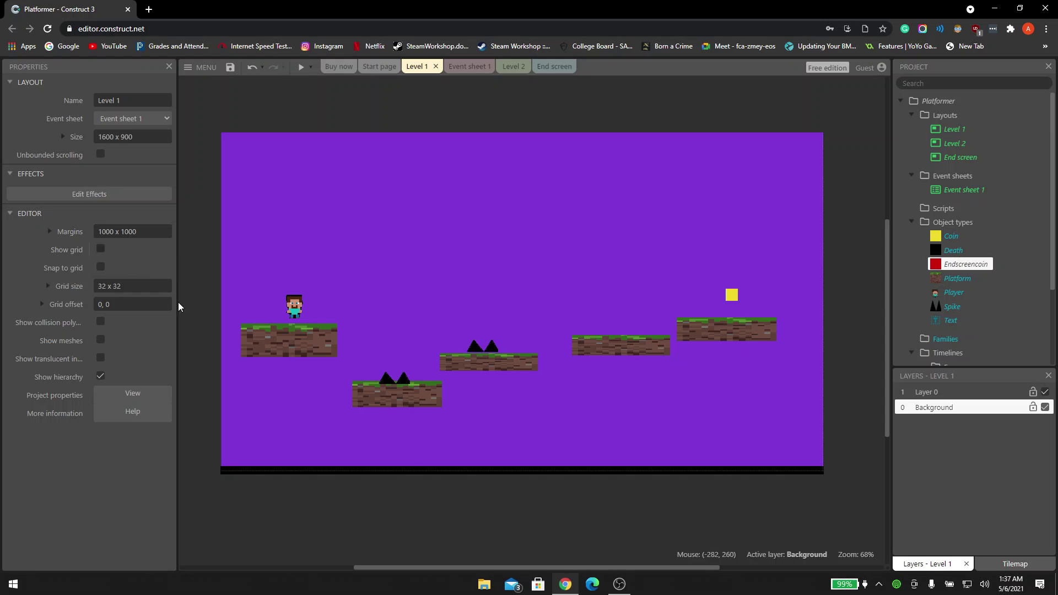
click(948, 396)
click(947, 407)
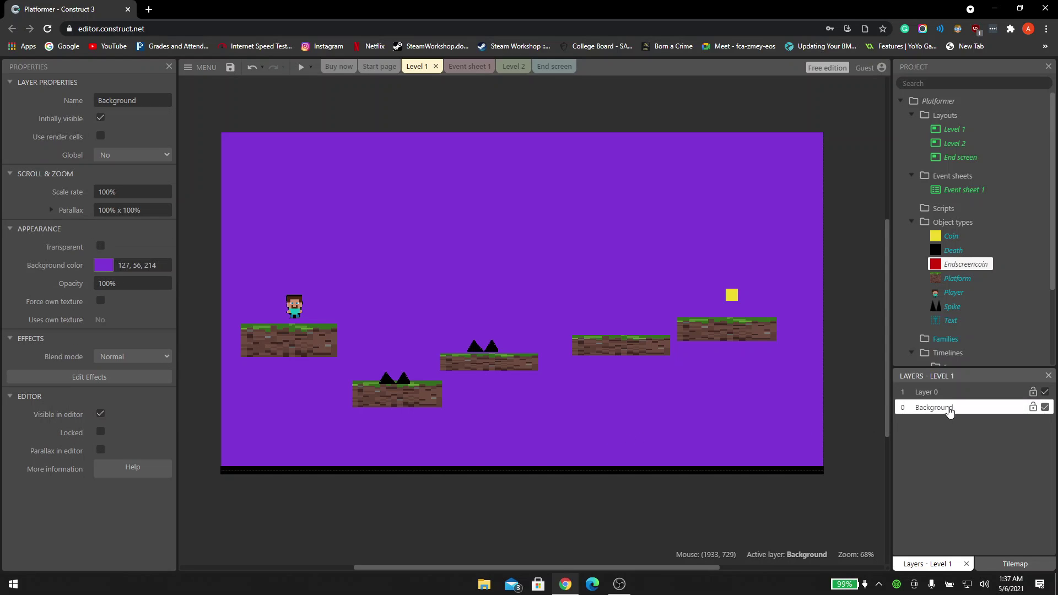
click(104, 265)
drag(123, 307, 208, 300)
click(201, 296)
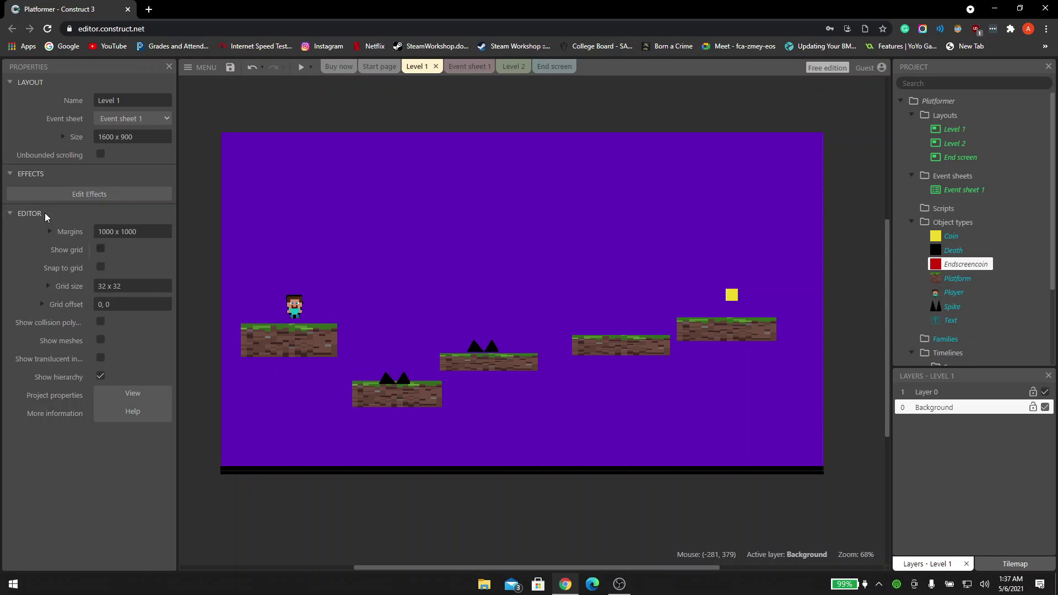
- Export the project for the Scirra Arcade using the default export options
click(195, 69)
mouse_move(248, 86)
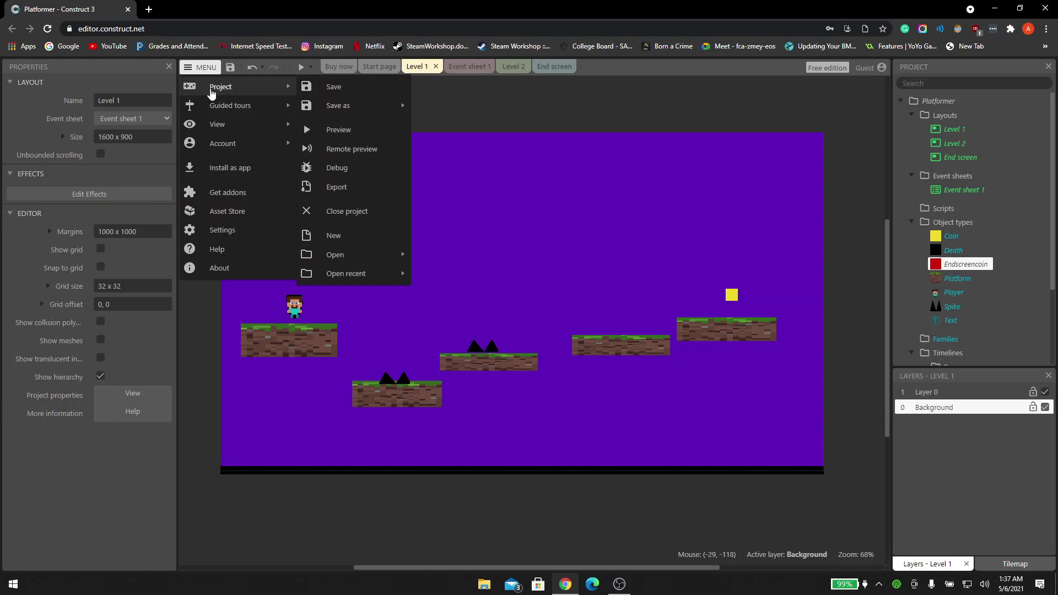
click(368, 187)
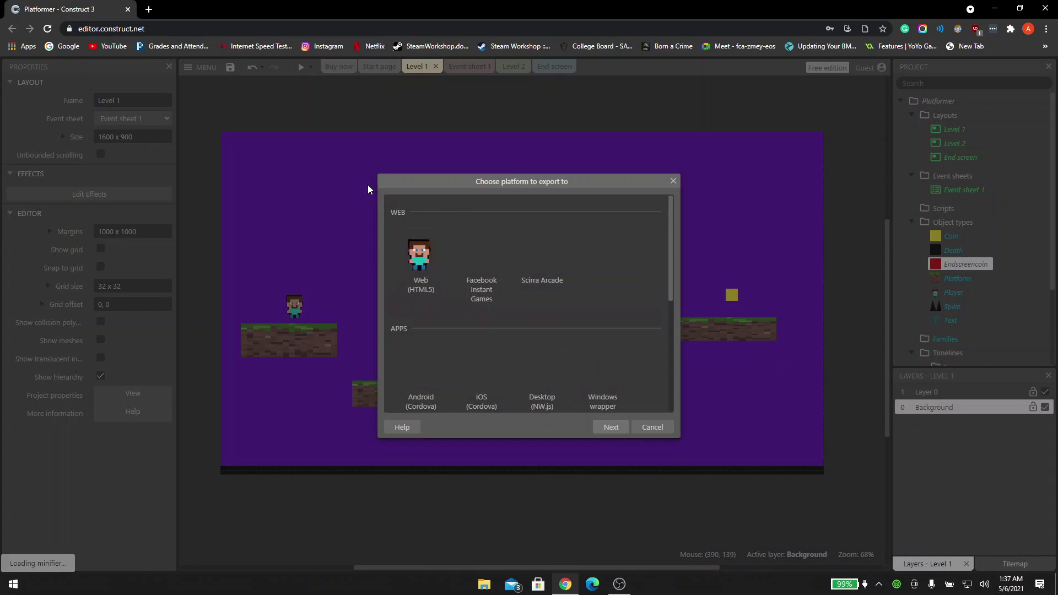
double_click(548, 256)
click(618, 404)
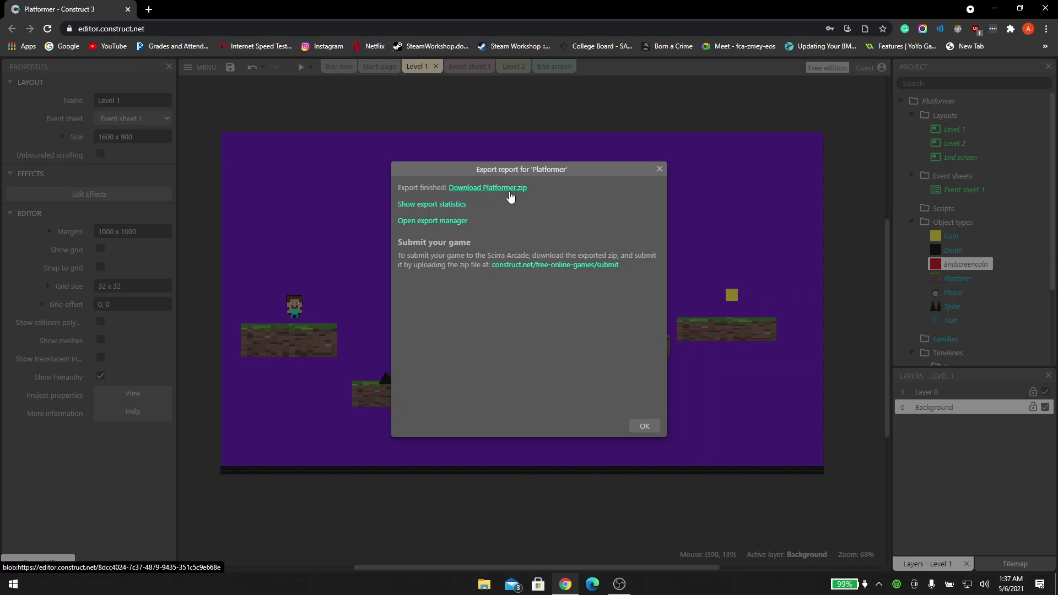
- Download the exported Platformer.zip and close the archive window that opens with it
click(485, 188)
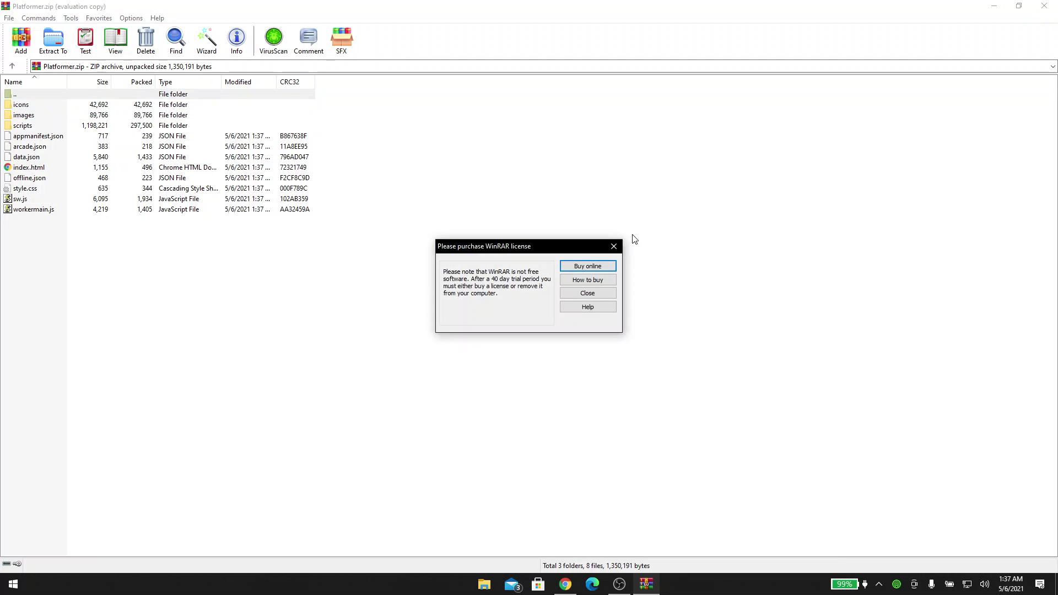
click(614, 245)
click(1043, 7)
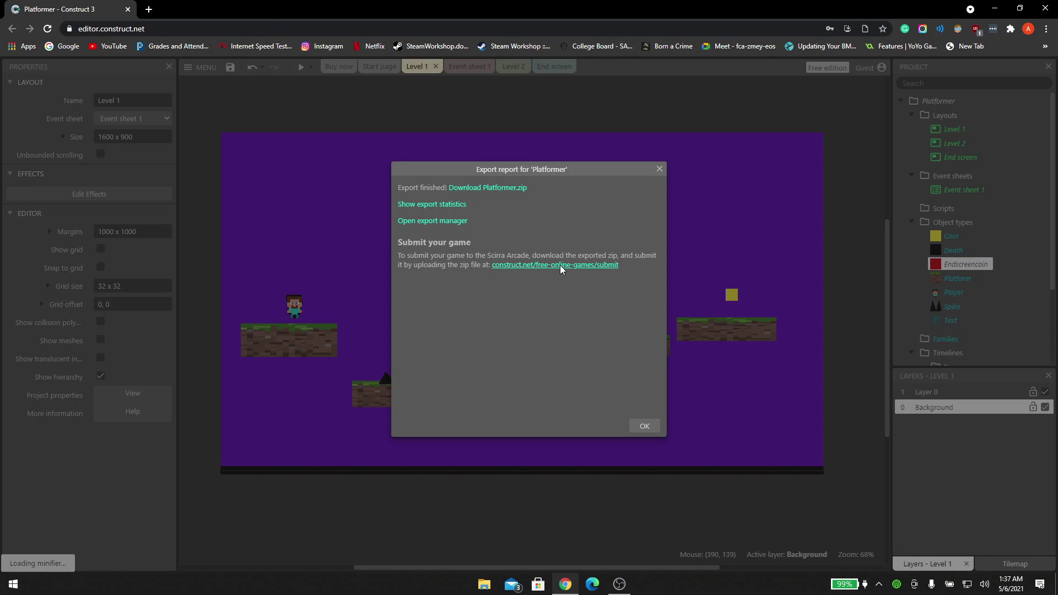
- Open the arcade's game submission page from the export report and name the game MITES TEST
click(561, 266)
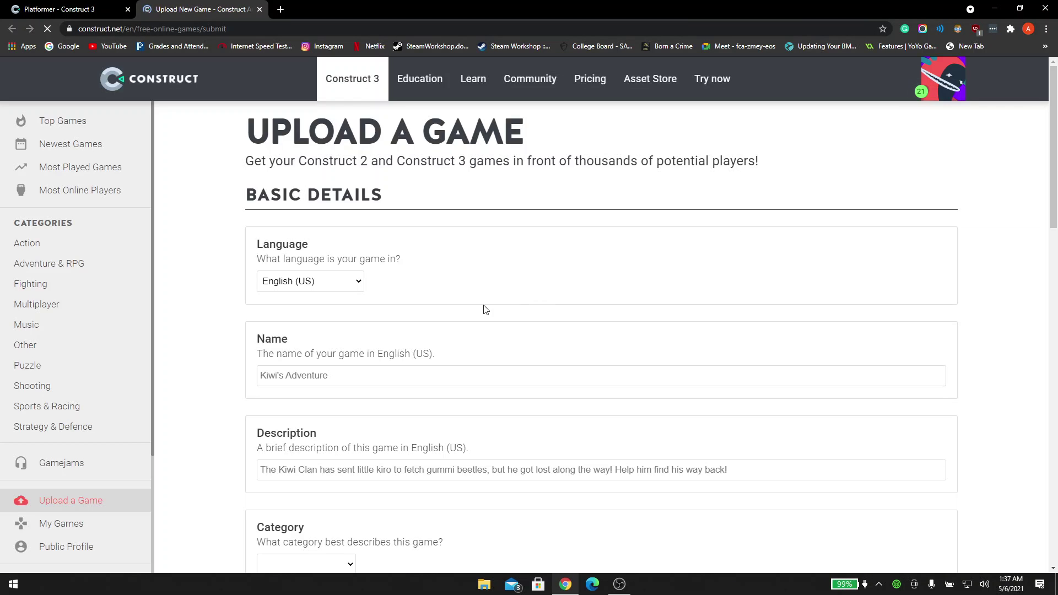
click(352, 378)
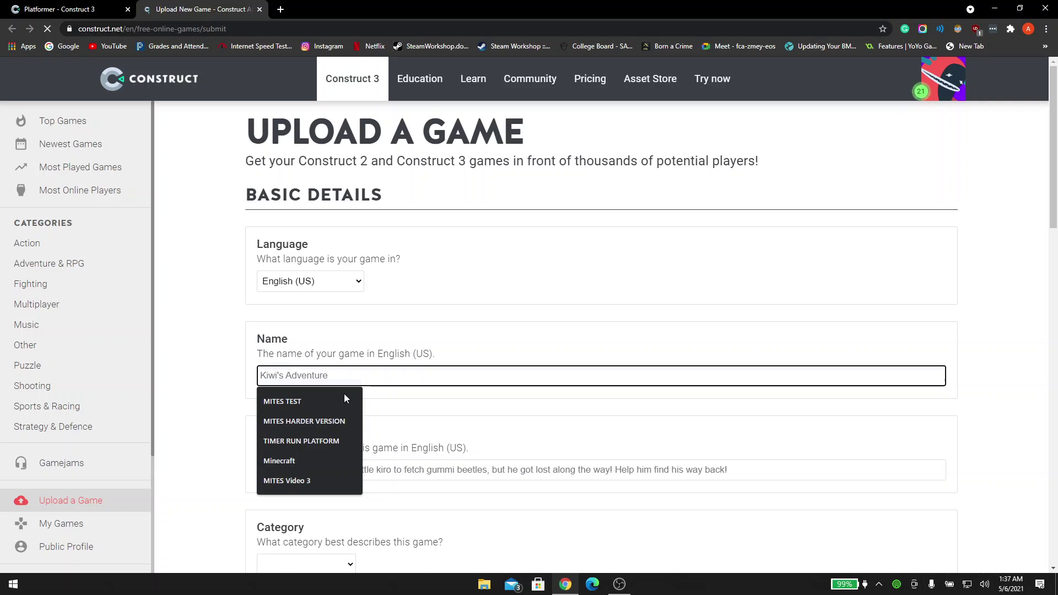
click(353, 400)
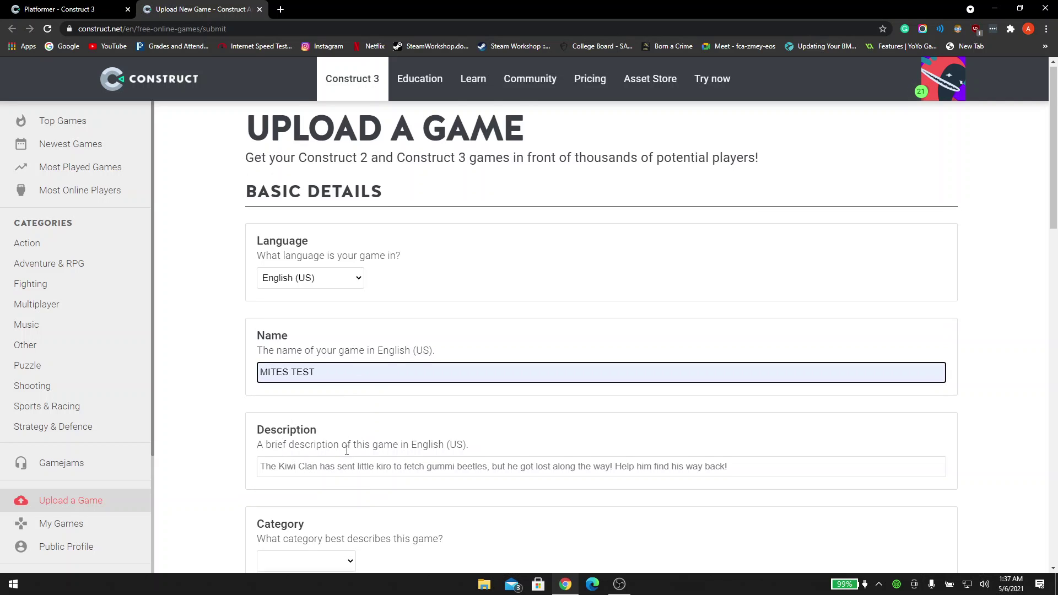
- Fill in the game description with "MITES CLASS 3 VIDEO" followed by a long row of periods to lengthen it
scroll(353, 389, down, 2)
click(348, 360)
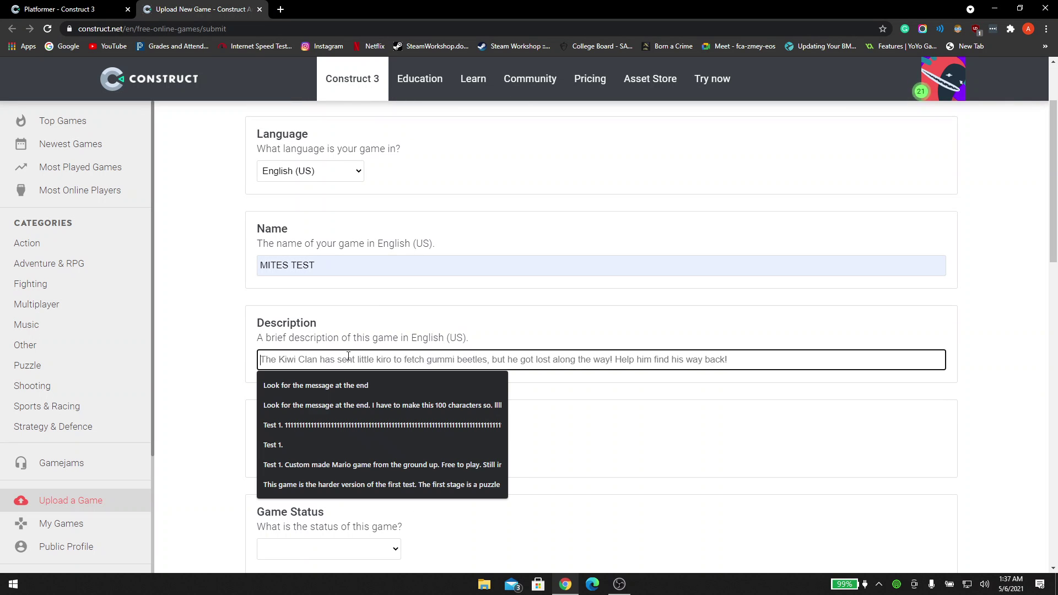
text(dadd)
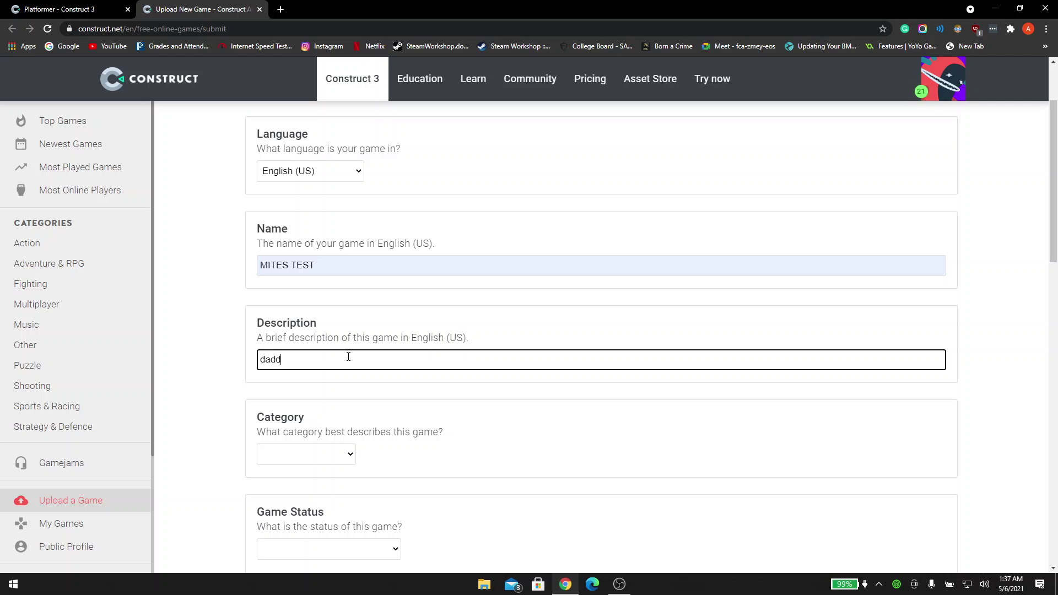
key(BackSpace)
key(BackSpace)
key(BackSpace)
key(Down)
key(BackSpace)
text(MITES)
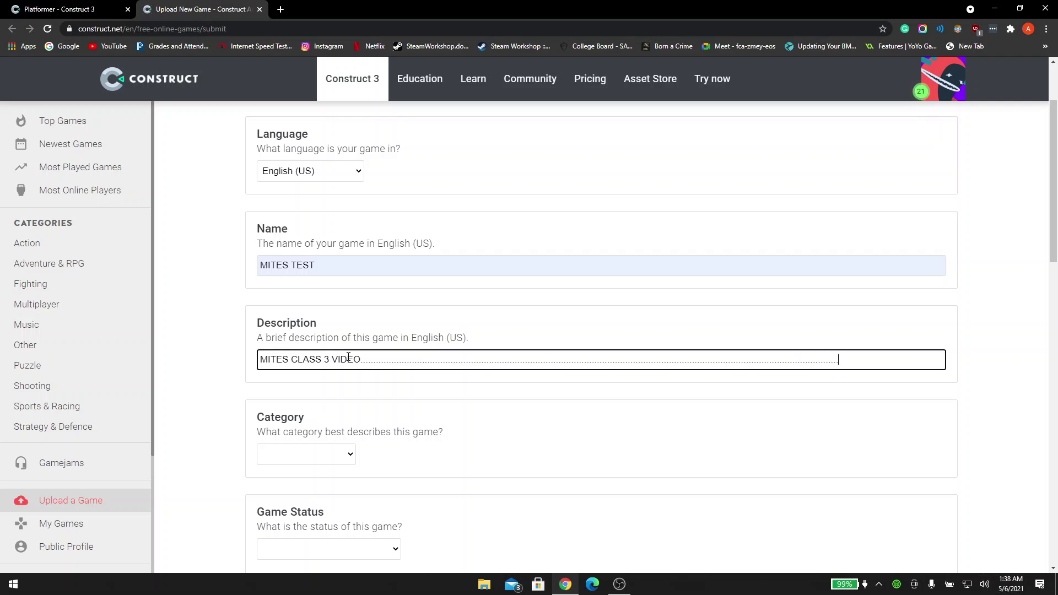
text(.............................................)
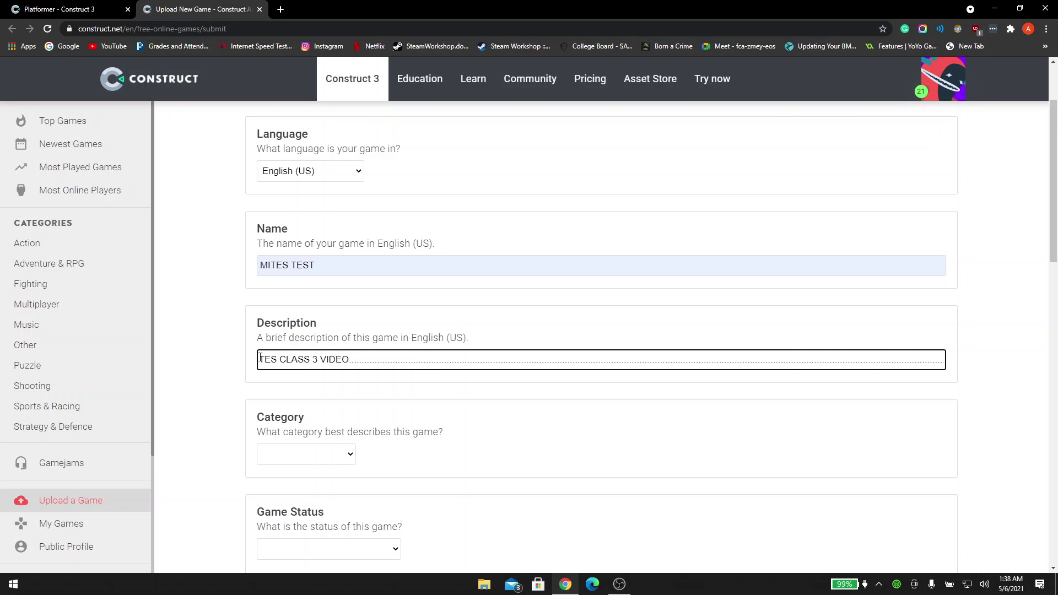
- Set the game's category to Action
scroll(260, 357, down, 1)
click(286, 399)
click(298, 151)
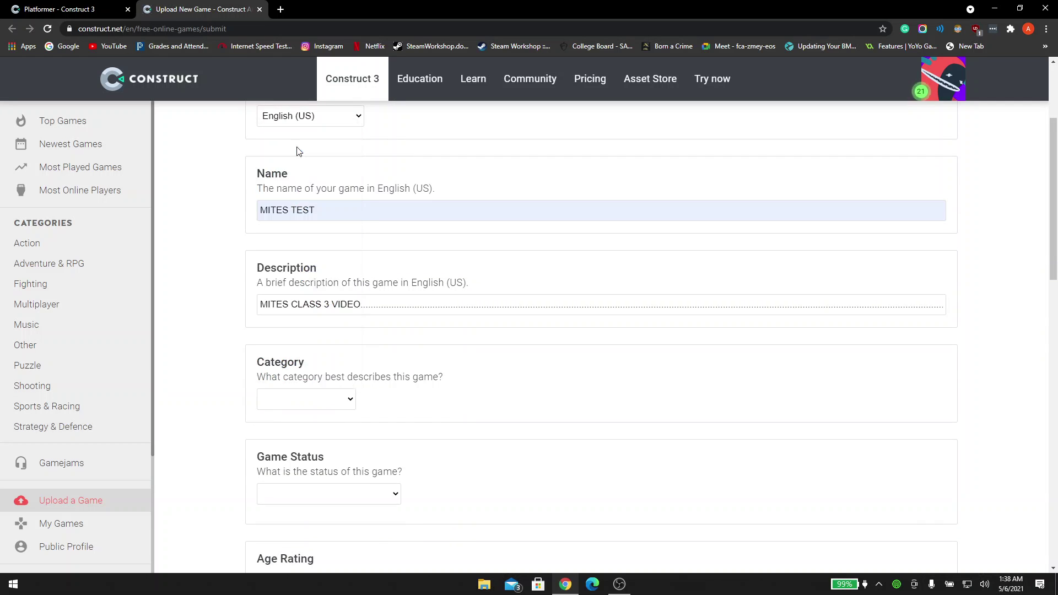
- Set the game status to Full Game and the age rating to Everyone
scroll(362, 371, down, 2)
click(337, 383)
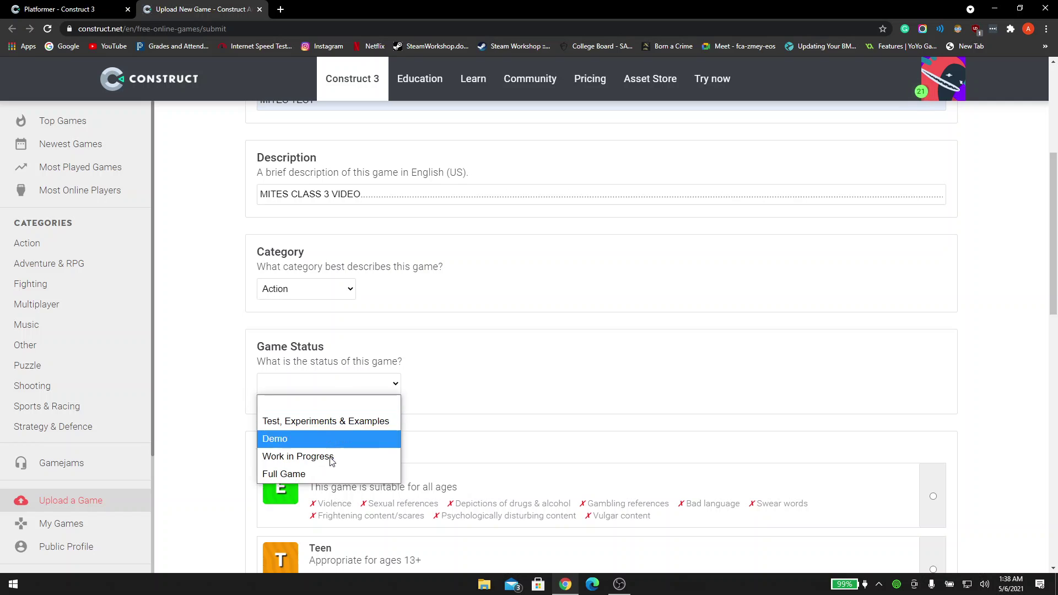
click(323, 468)
scroll(557, 434, down, 3)
click(934, 339)
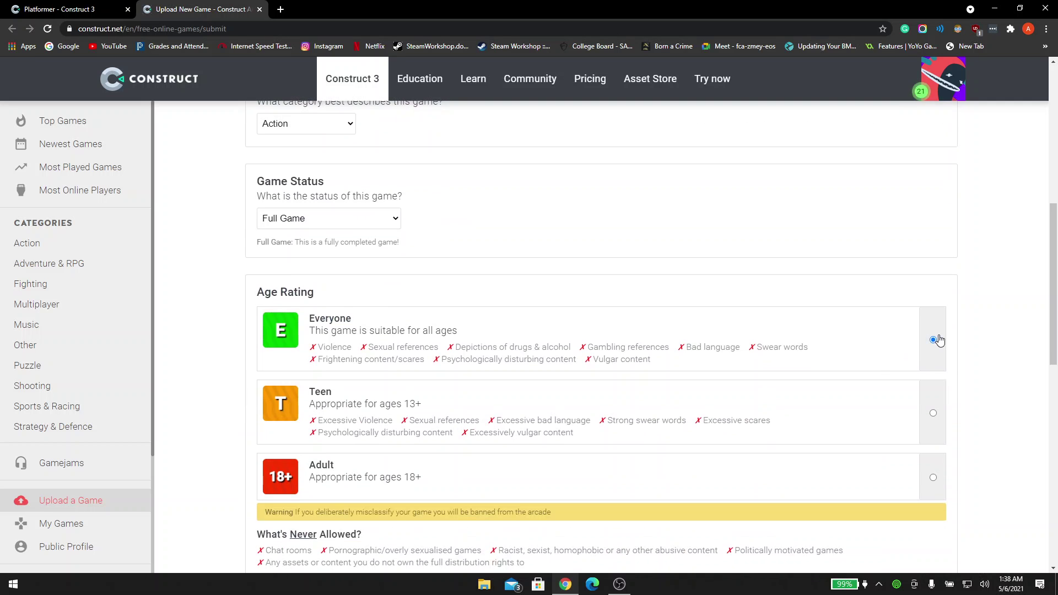
- Set the supported devices to Desktops Only and continue to the game's file upload page
scroll(596, 437, down, 4)
click(311, 431)
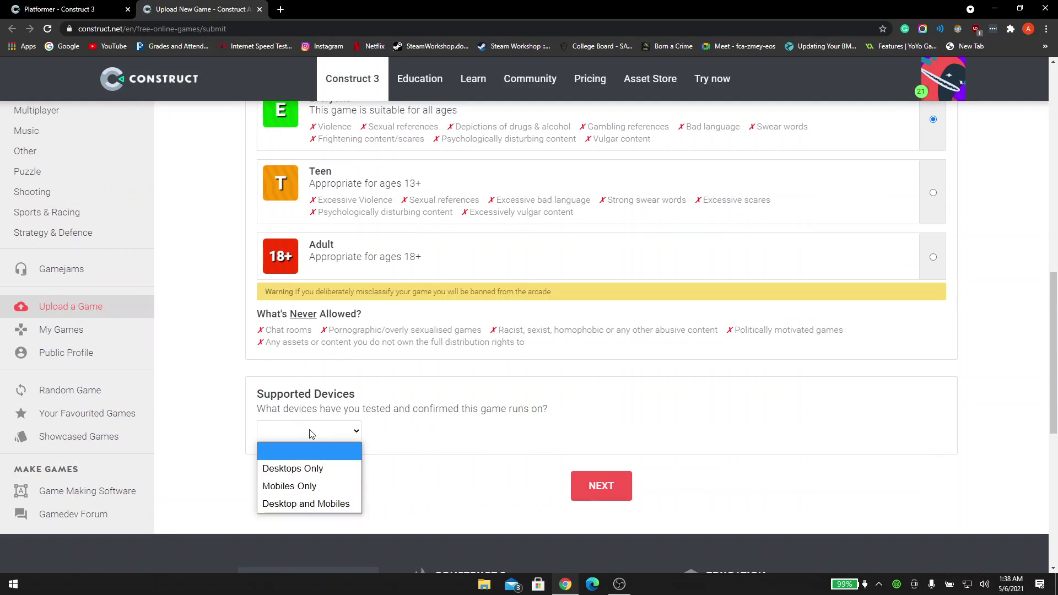
click(316, 468)
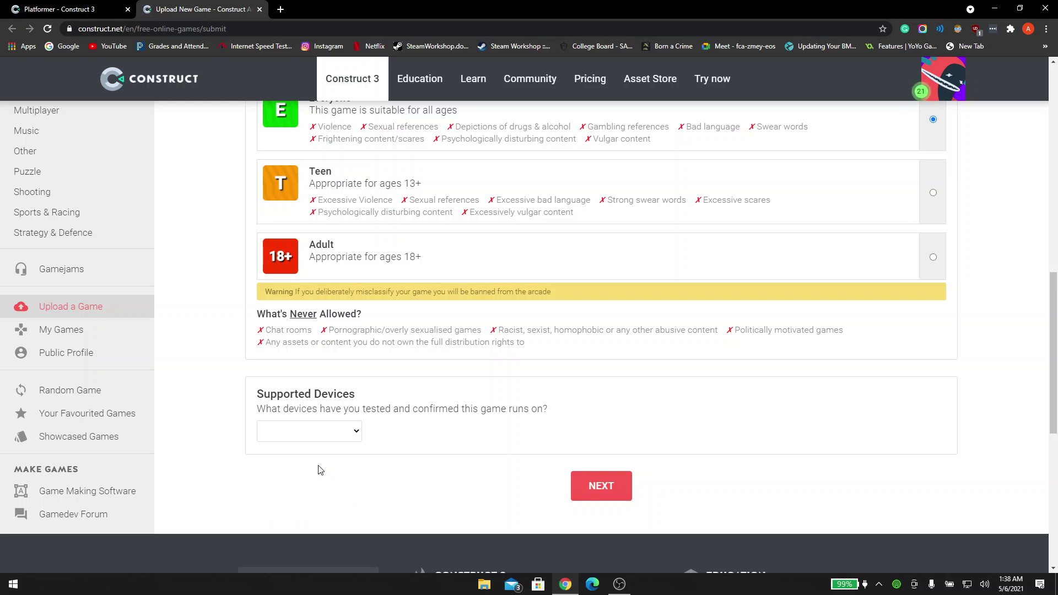
click(595, 501)
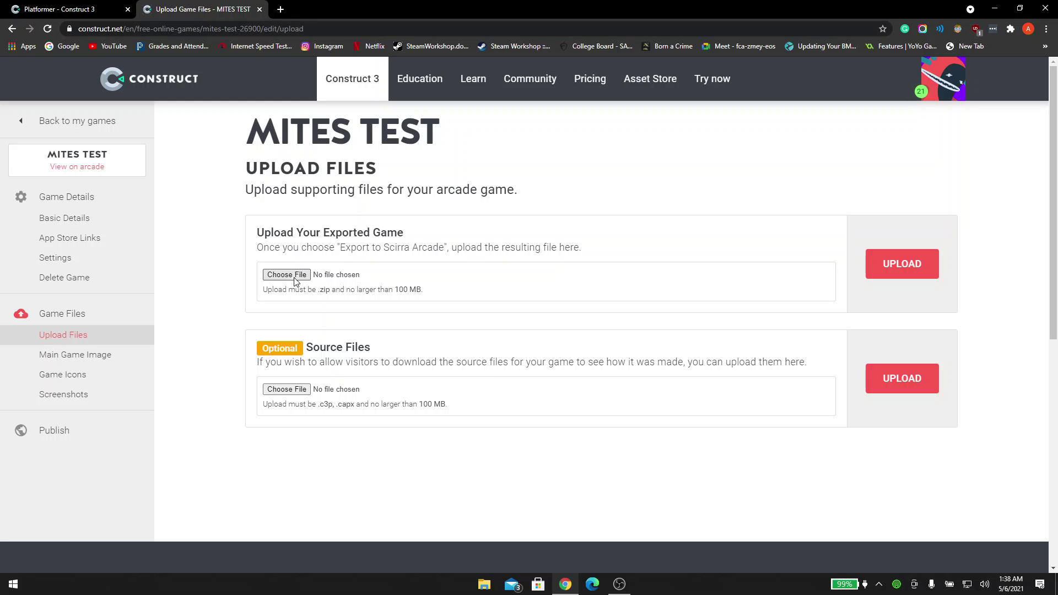
- Upload Platformer.zip from the Downloads folder as the exported game
click(296, 281)
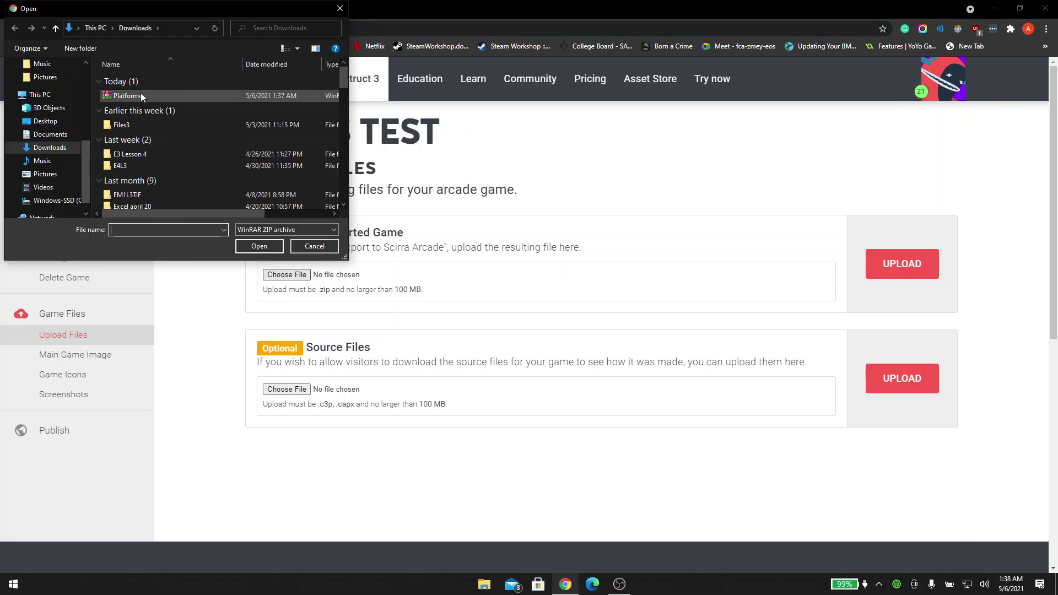
click(140, 92)
click(245, 244)
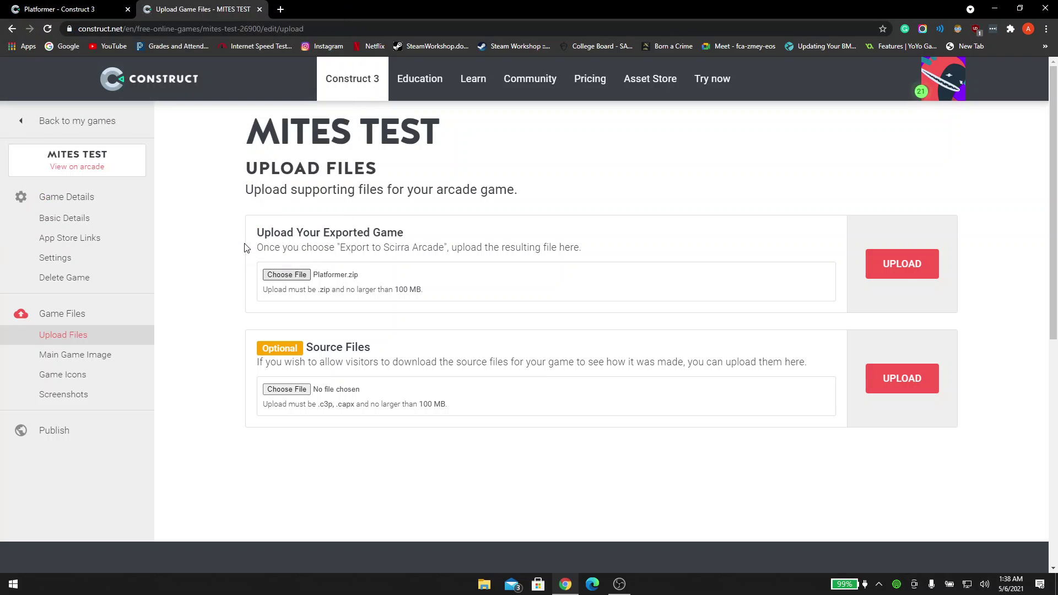
click(903, 276)
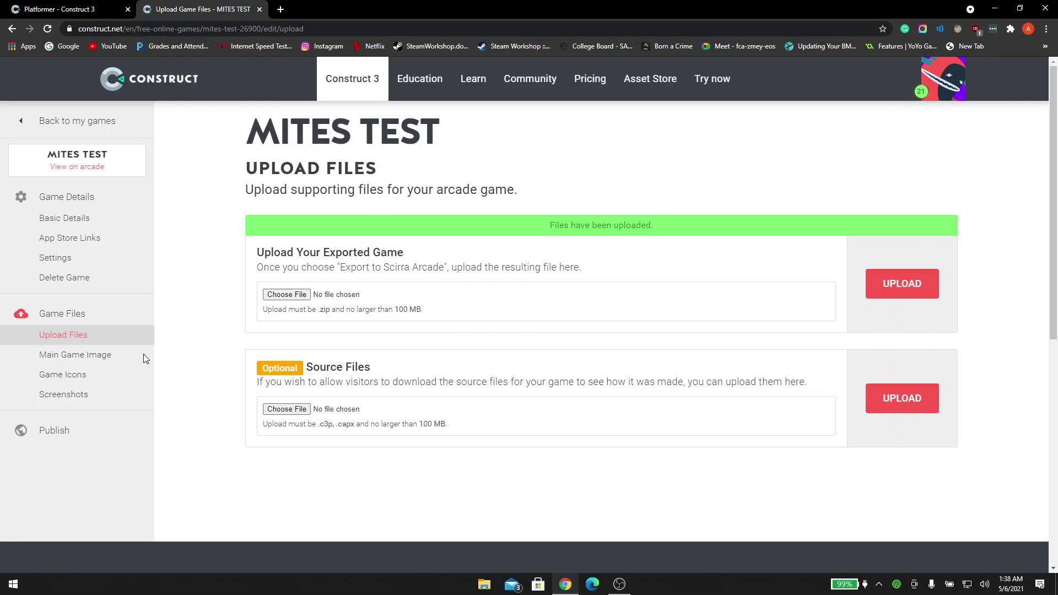
- Try to upload Game pic.jpg from the Downloads folder as the main game image
click(101, 356)
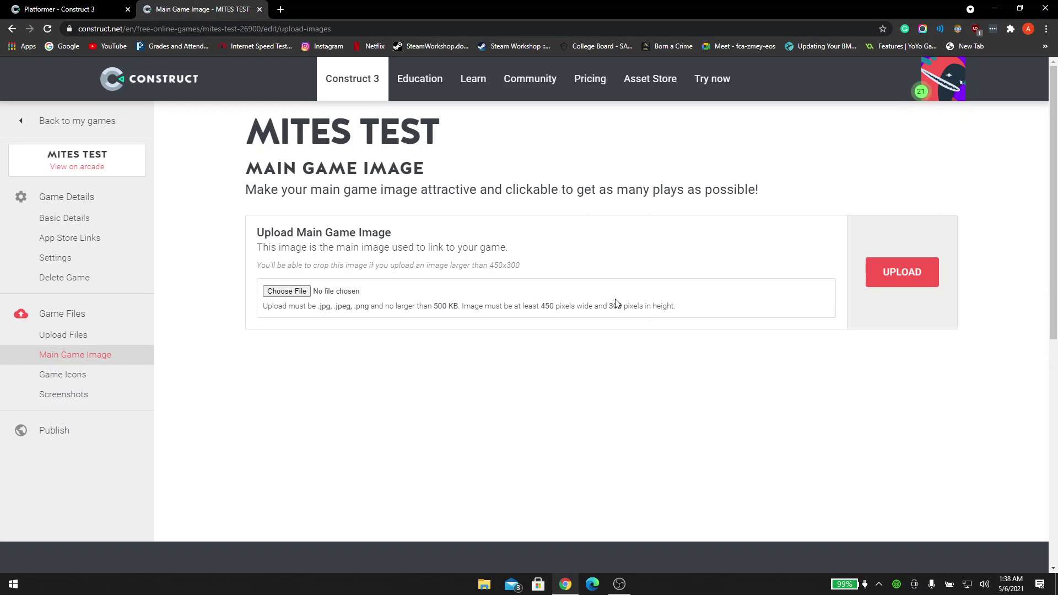
click(299, 293)
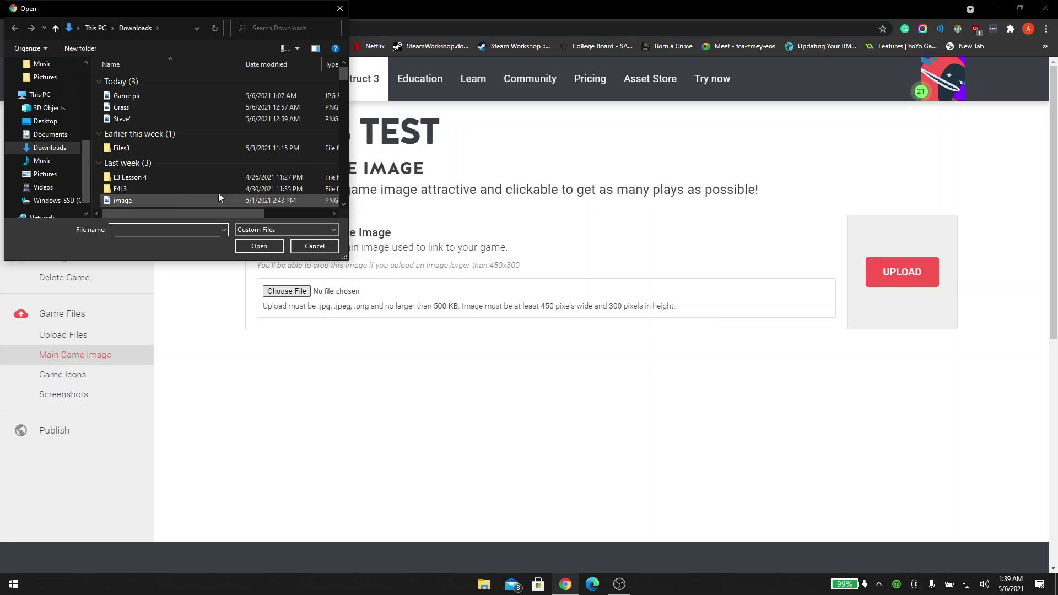
double_click(148, 98)
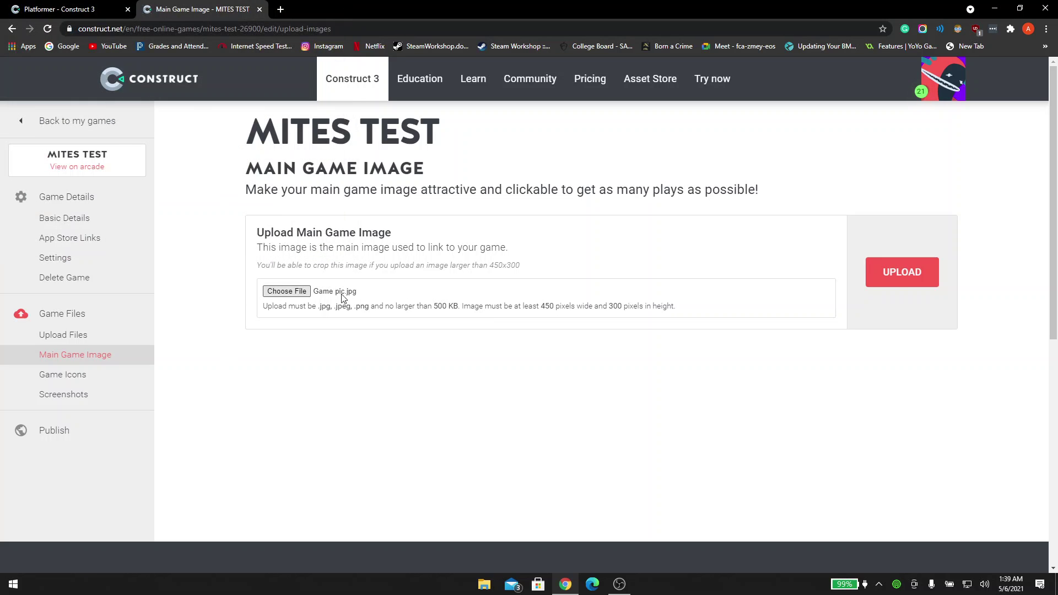
click(904, 274)
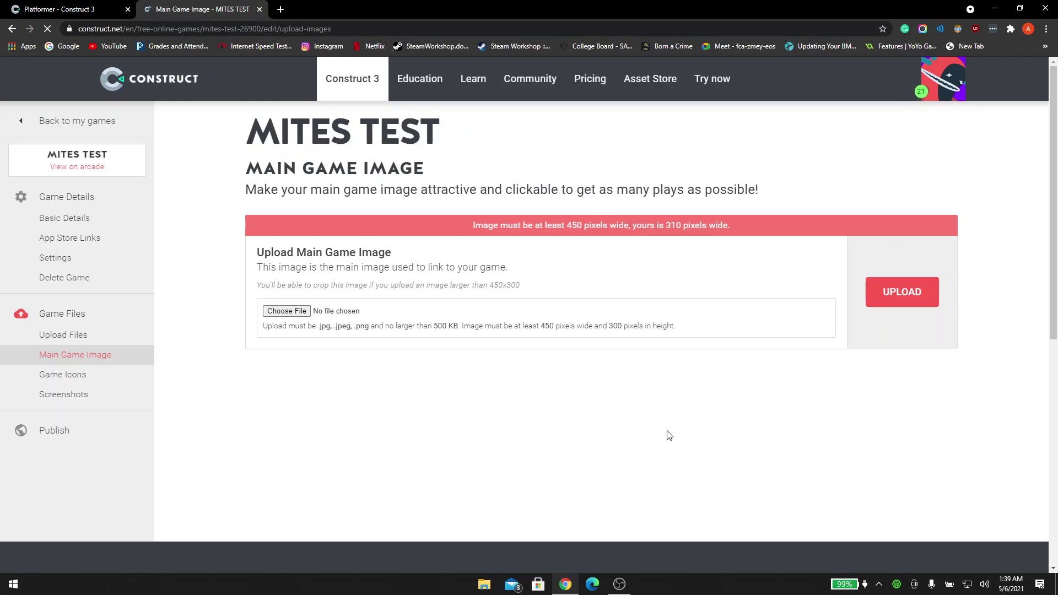
click(291, 313)
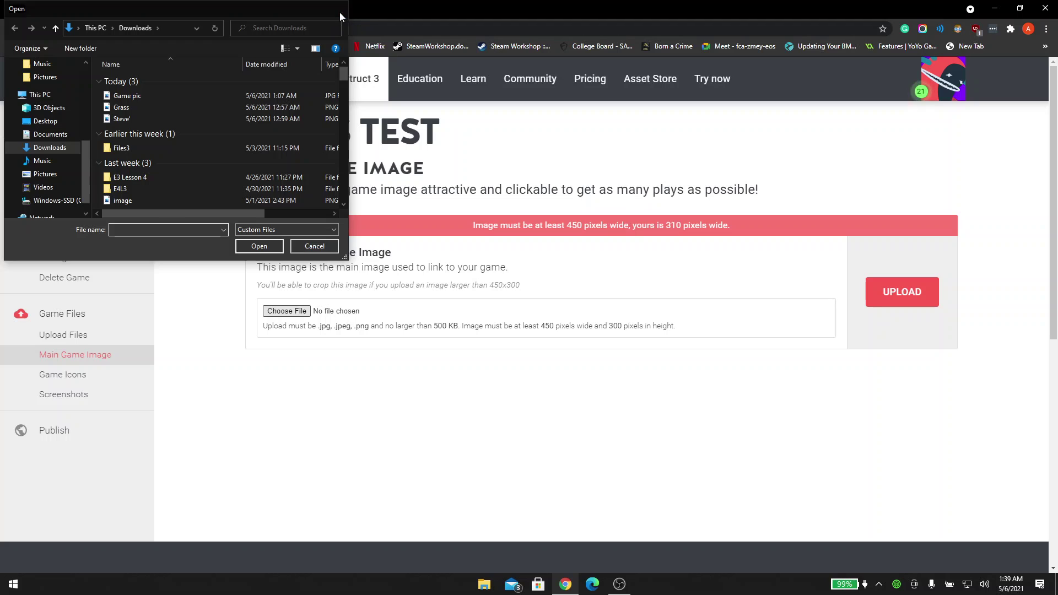
click(339, 12)
- Search Google Images for "minecraft 450 by 300 pixels" in a new tab and preview the grey pixel sword to check its size
click(280, 9)
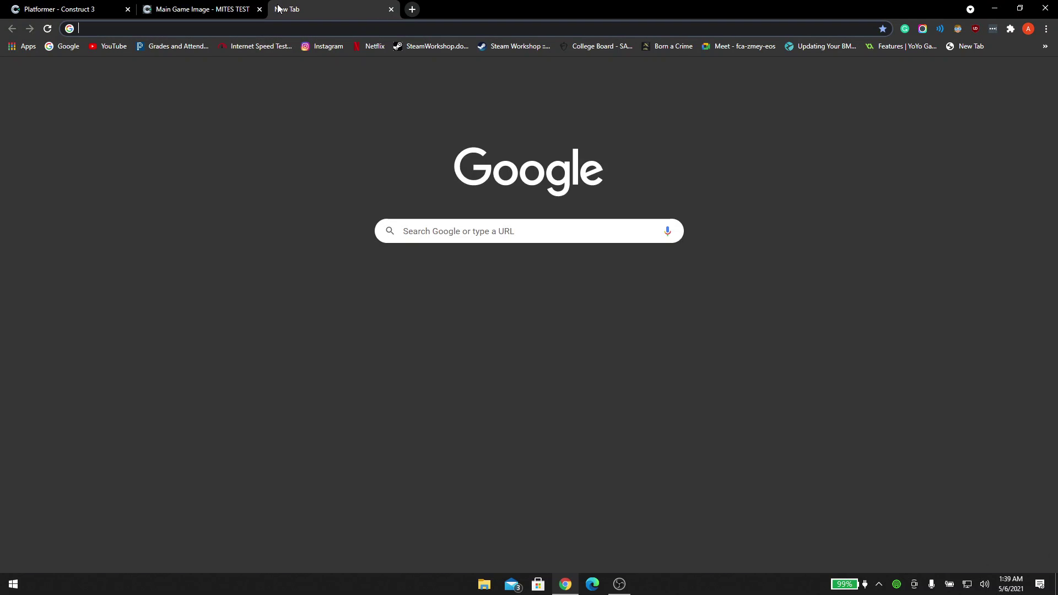
text(minecraft 450)
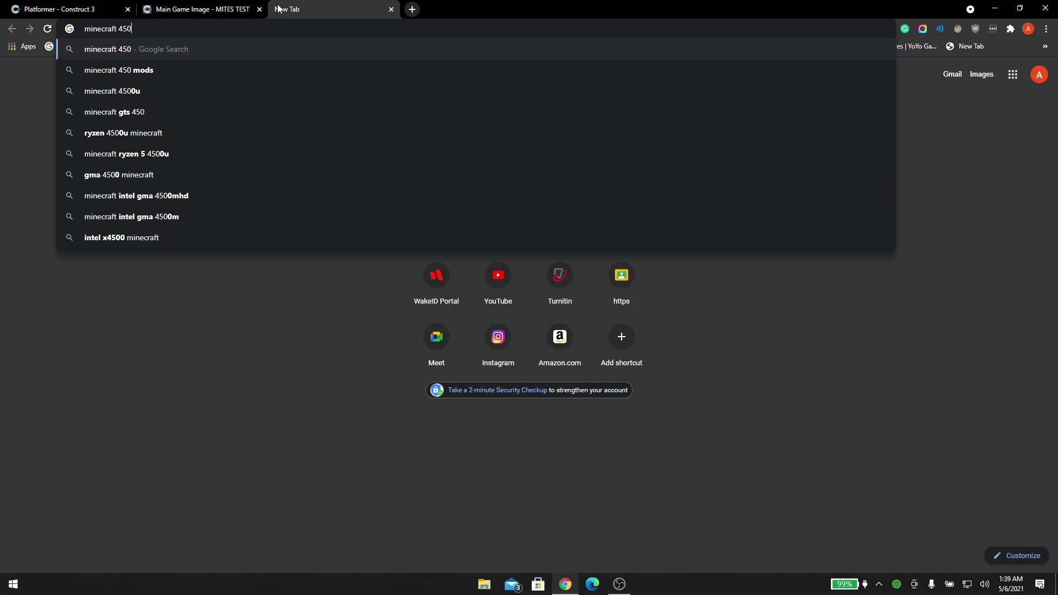
text( by)
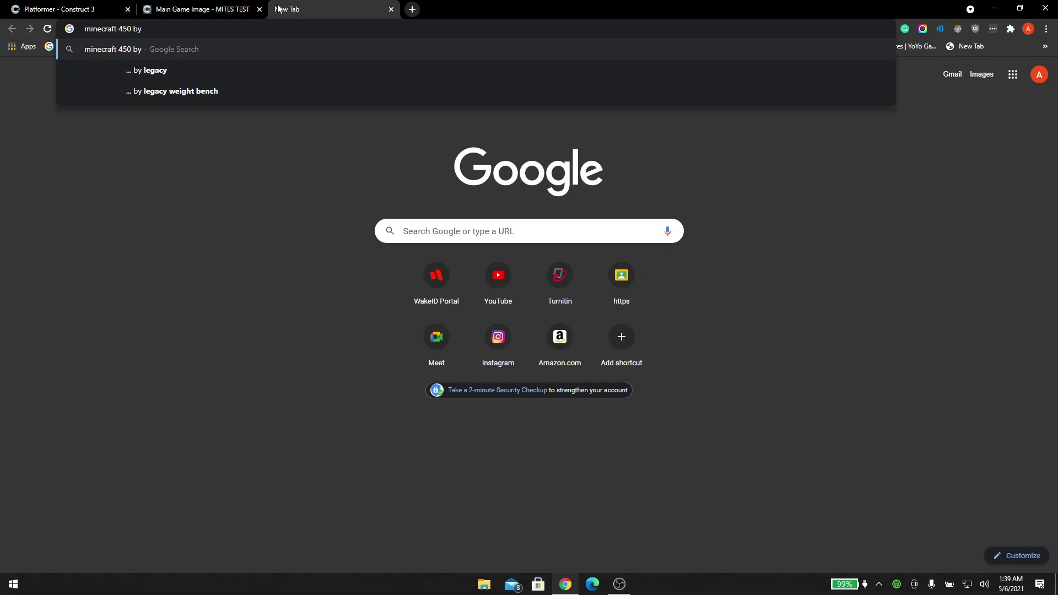
text( 300 pixels)
key(Return)
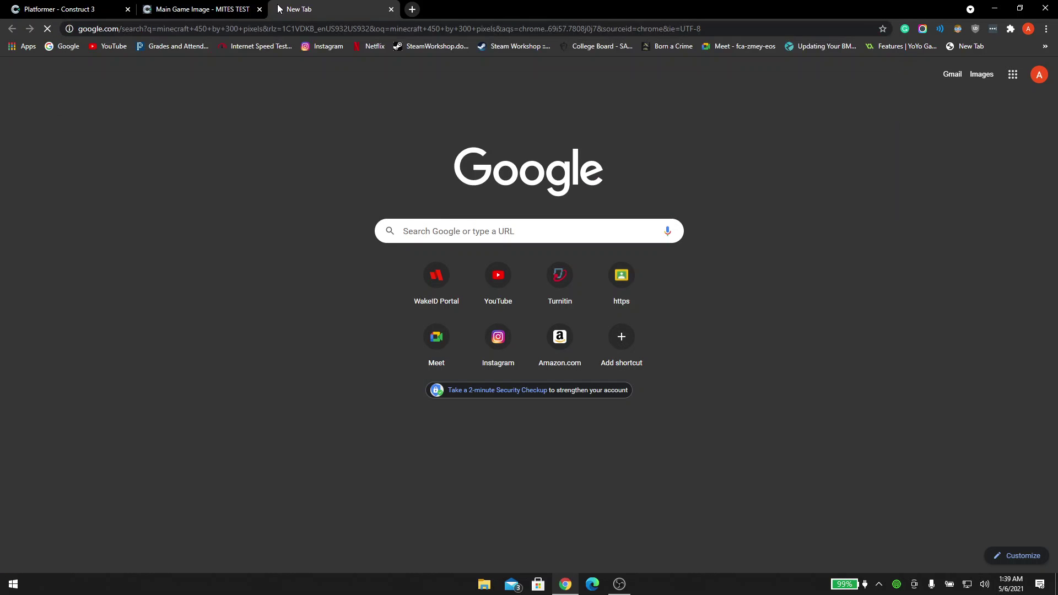
click(153, 123)
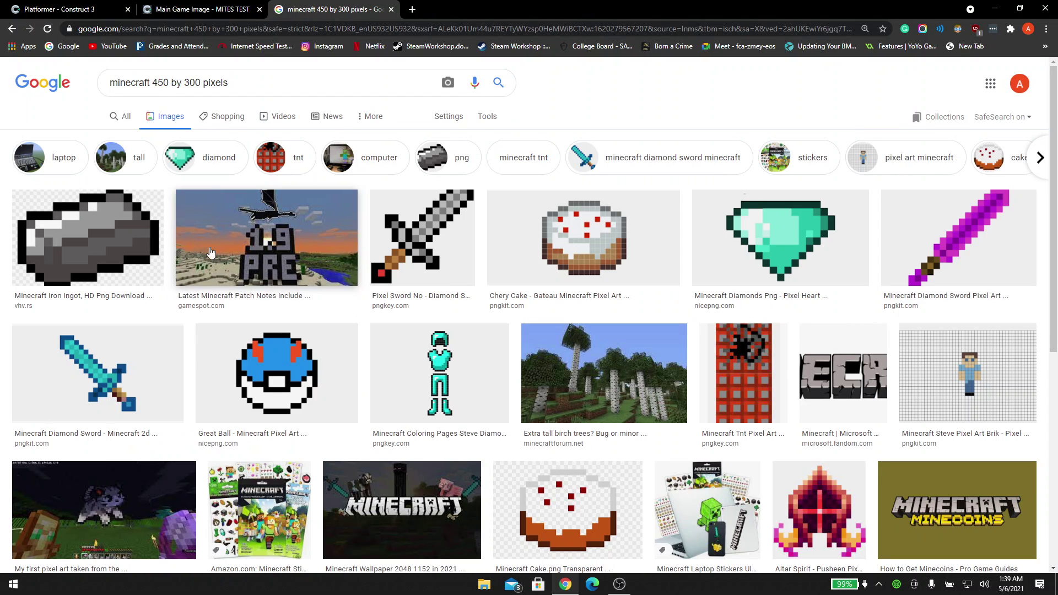
click(416, 253)
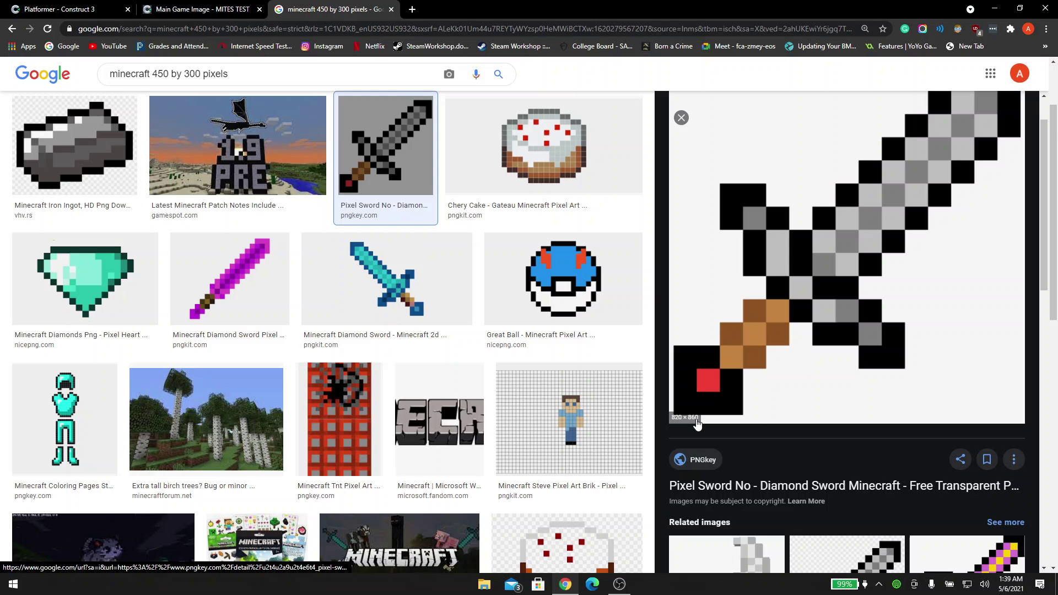
- Change the image search to "minecraft 450 x 300 pixels"
scroll(446, 257, up, 2)
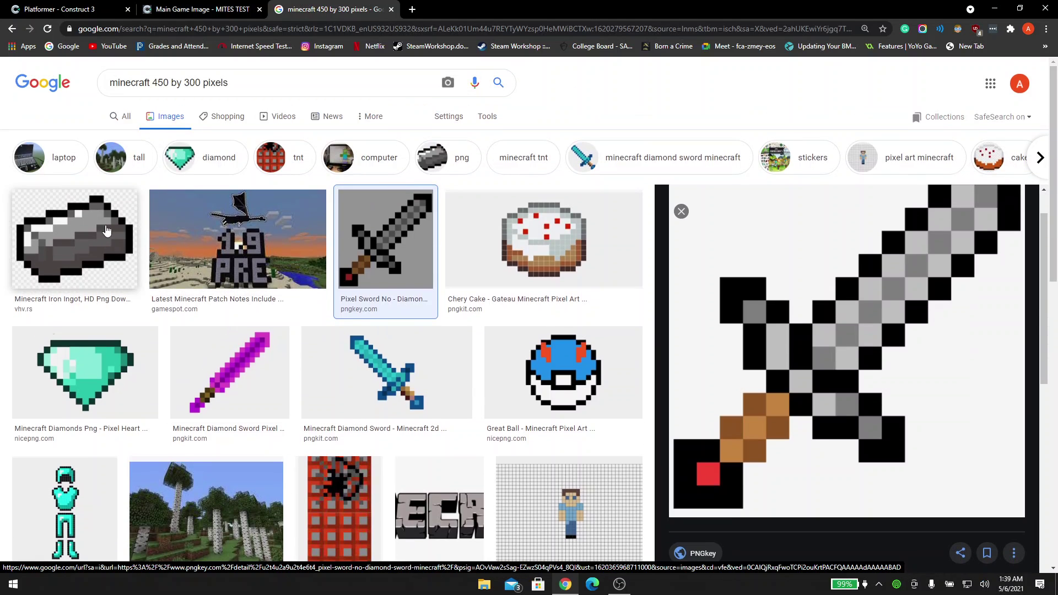
click(182, 85)
key(BackSpace)
key(BackSpace)
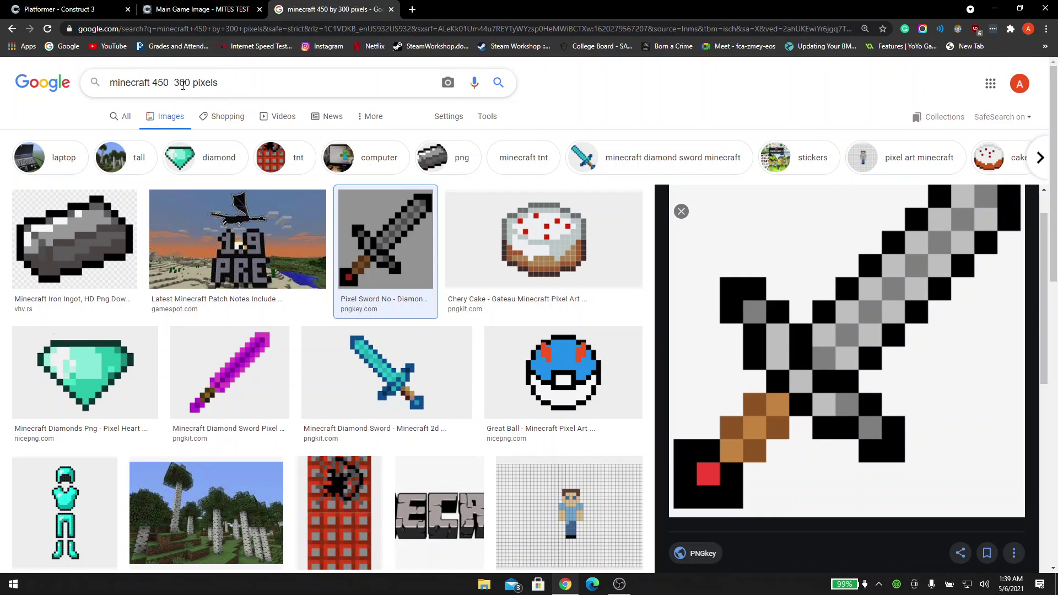
text(x)
key(Return)
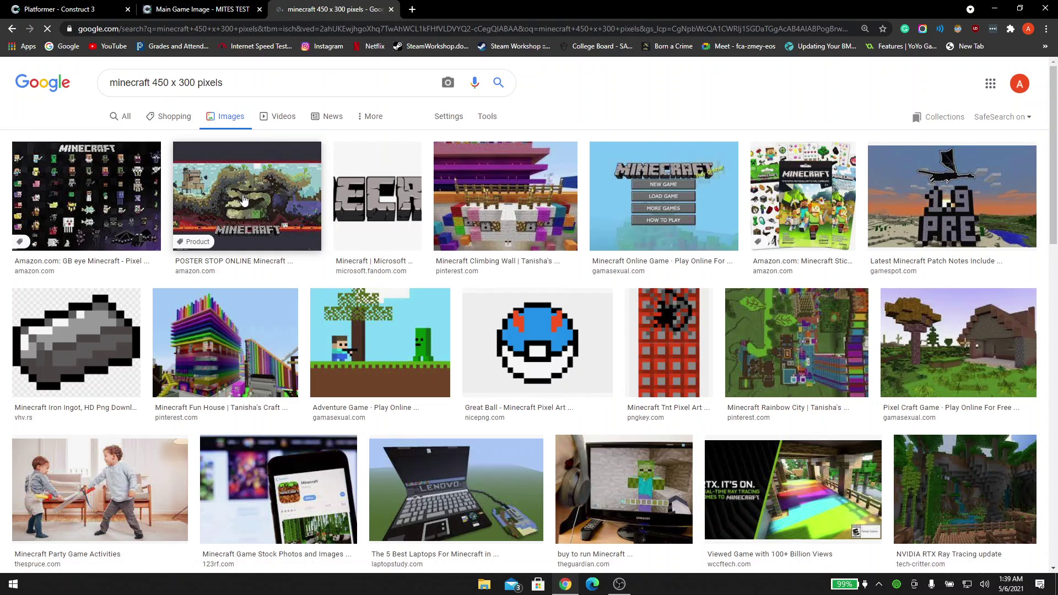
- Save the 450 × 300 Minecraft Steve's Adventure Game picture from the image results to the Downloads folder
scroll(394, 223, down, 1)
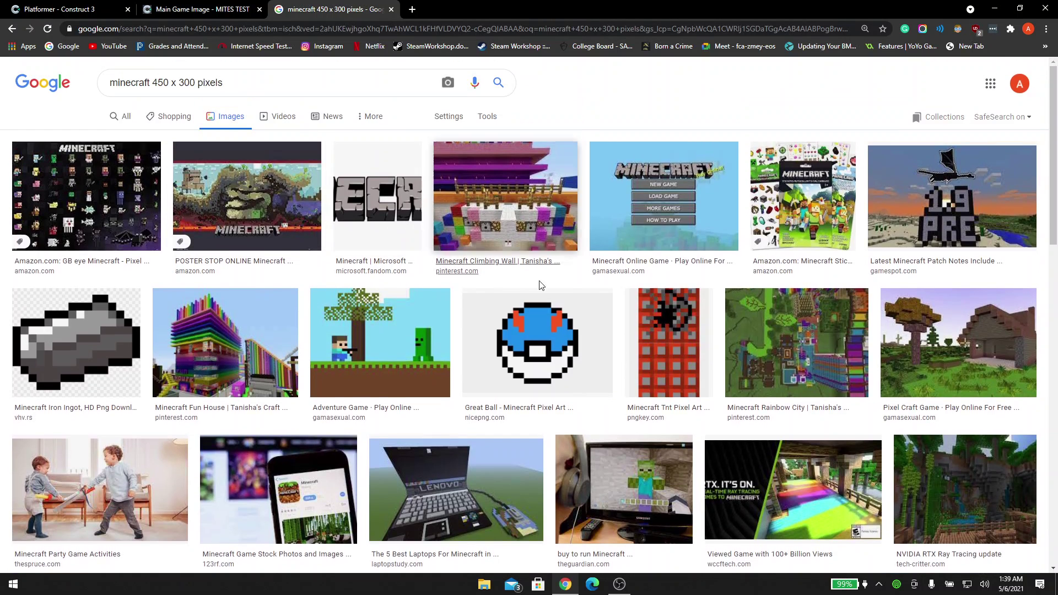
scroll(739, 333, down, 2)
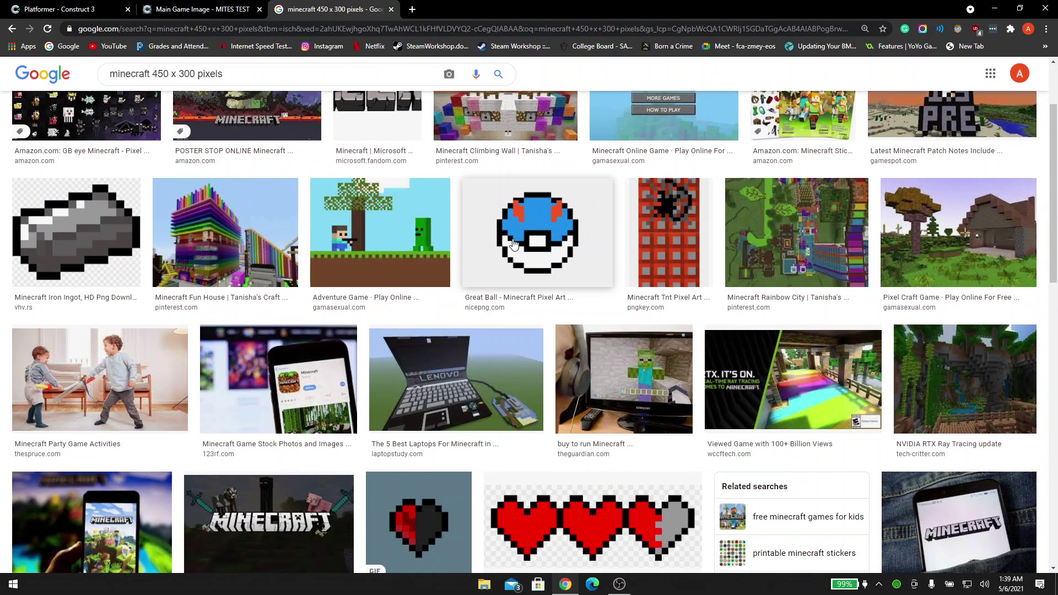
click(383, 232)
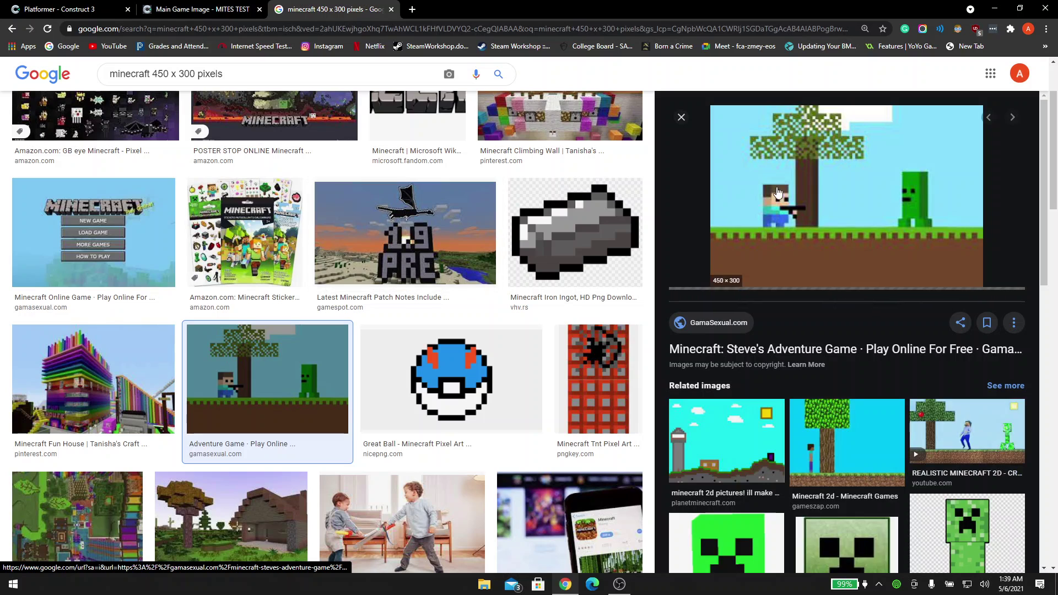
right_click(846, 234)
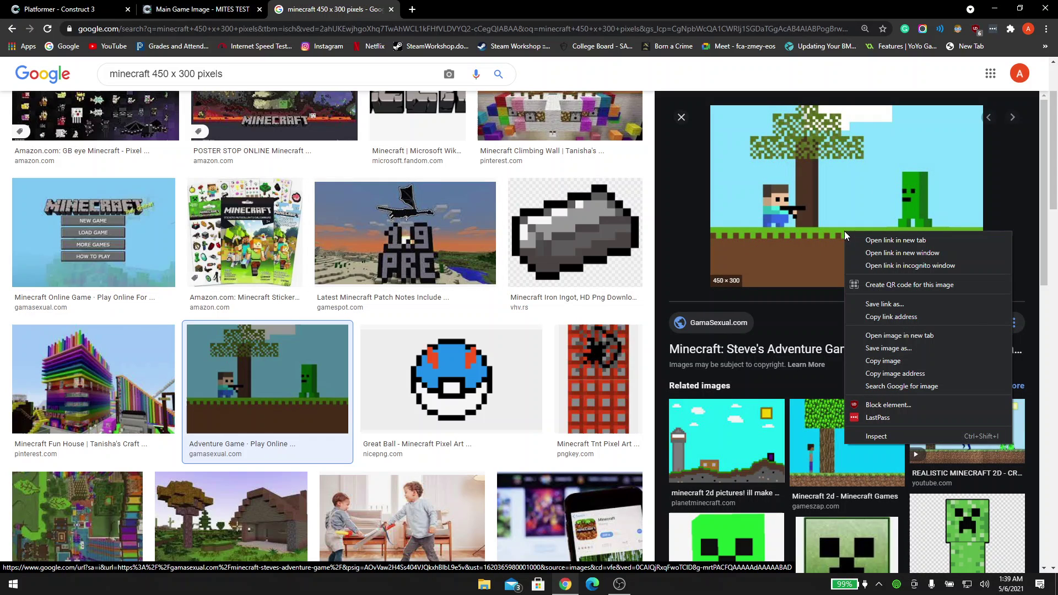
click(875, 342)
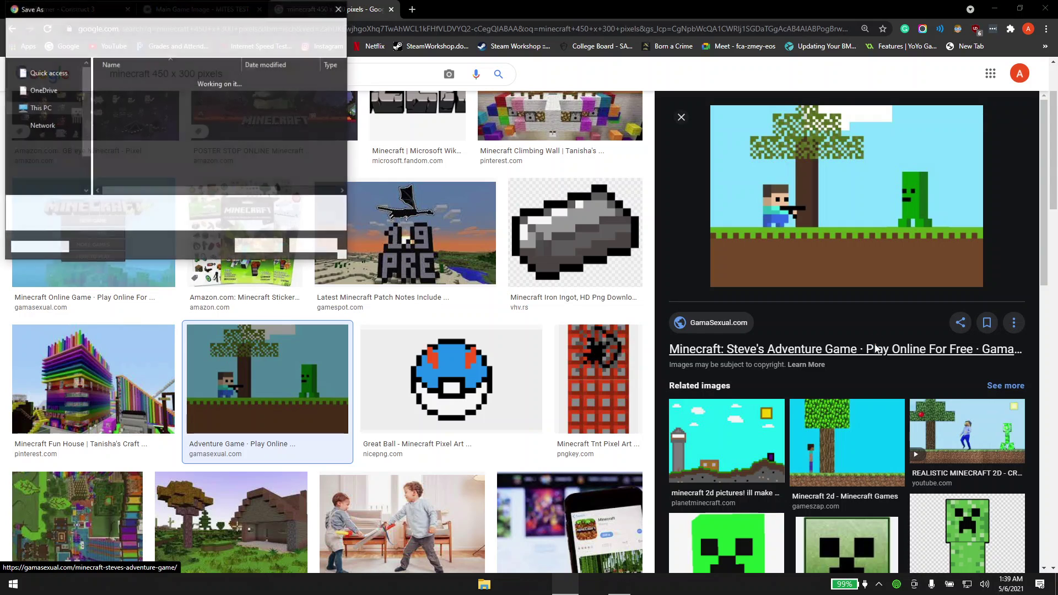
click(259, 248)
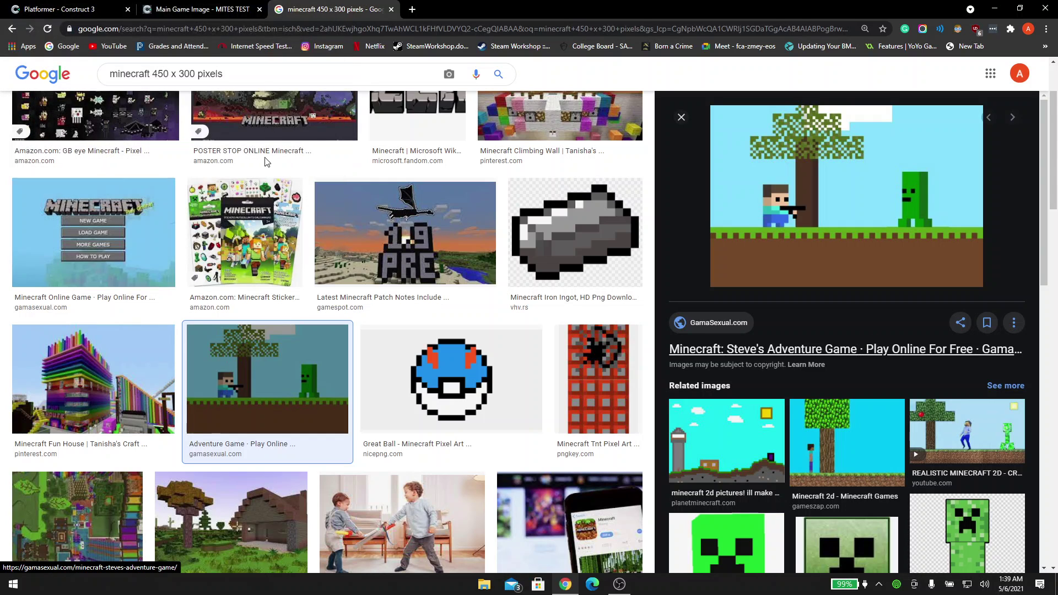
- Return to the MITES TEST submission and upload minecraft-steves-adventure.jpg as the main game image
click(201, 9)
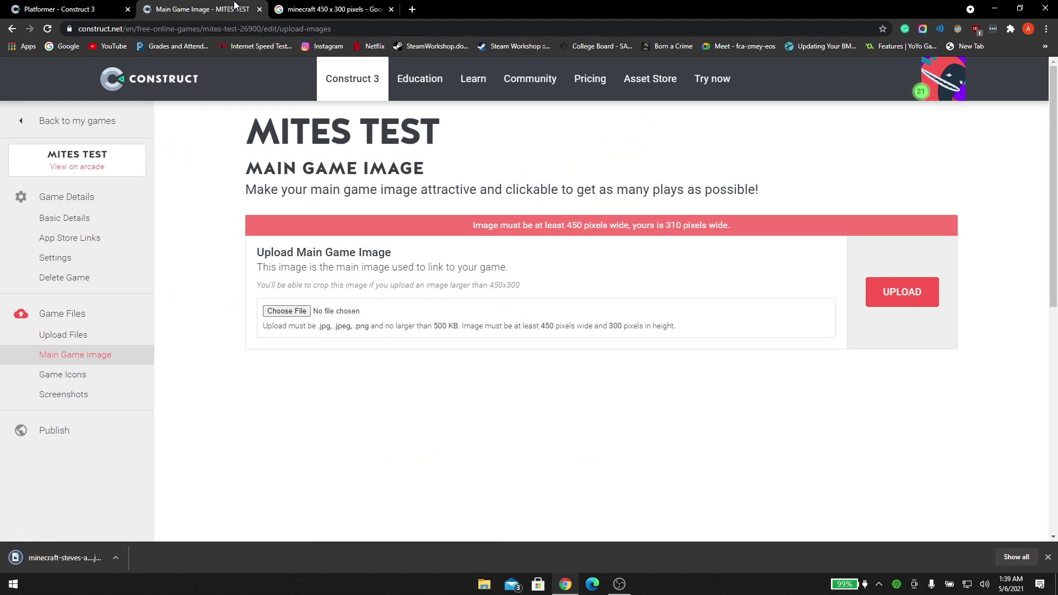
click(287, 311)
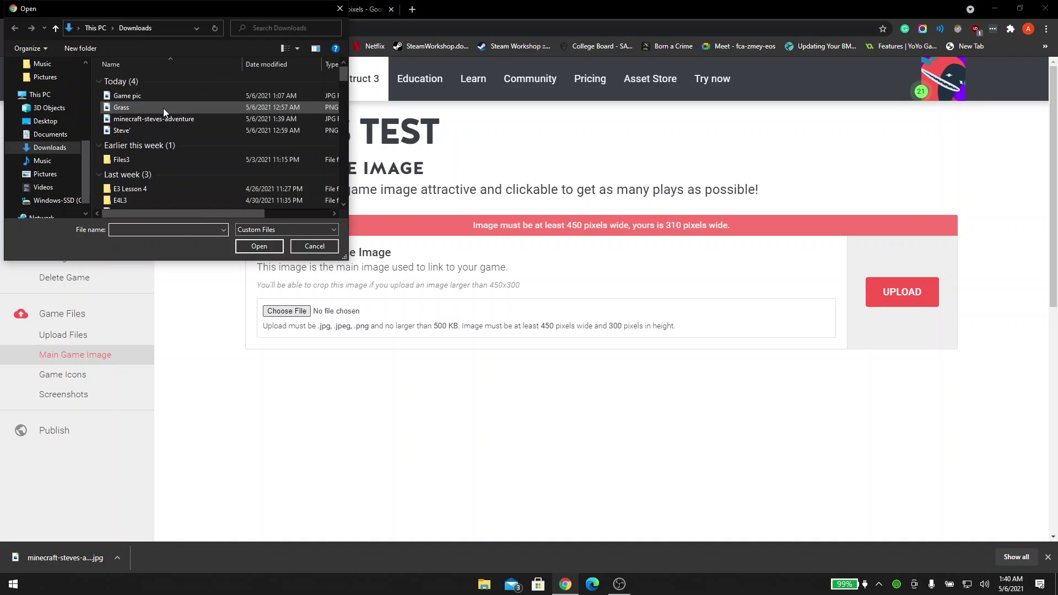
key(Escape)
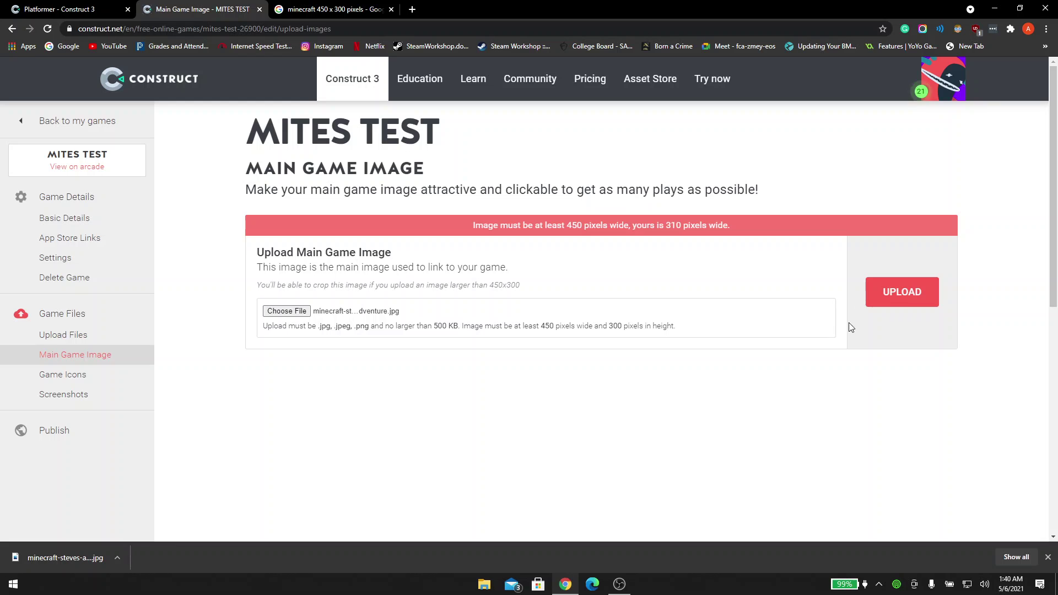
click(903, 293)
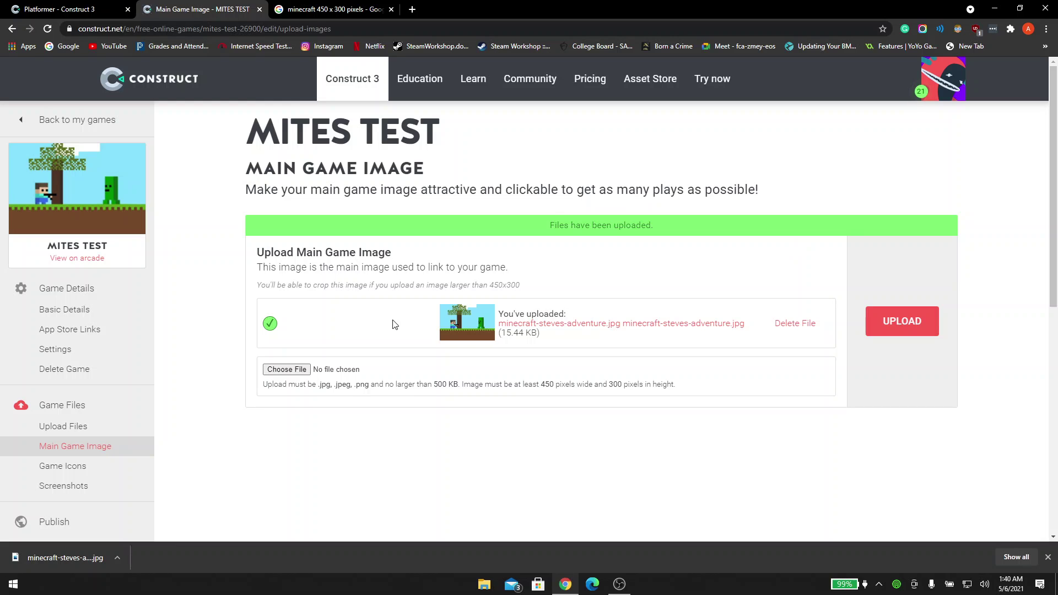
- Accept the terms, distribution rights and legal responsibility confirmations, and publish the game to the arcade
scroll(253, 356, down, 1)
click(87, 467)
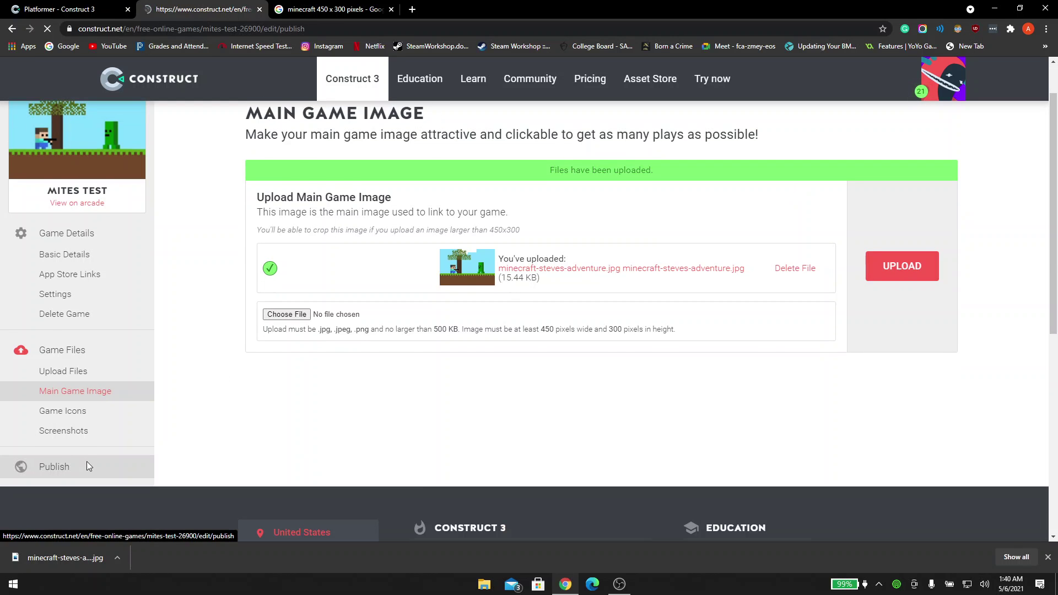
scroll(867, 306, down, 5)
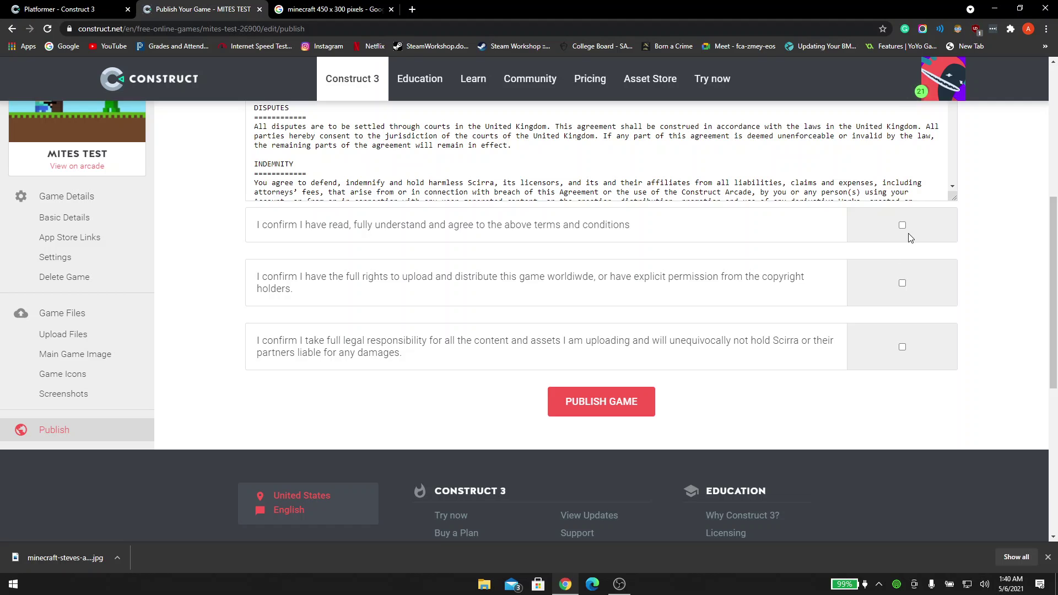
click(902, 284)
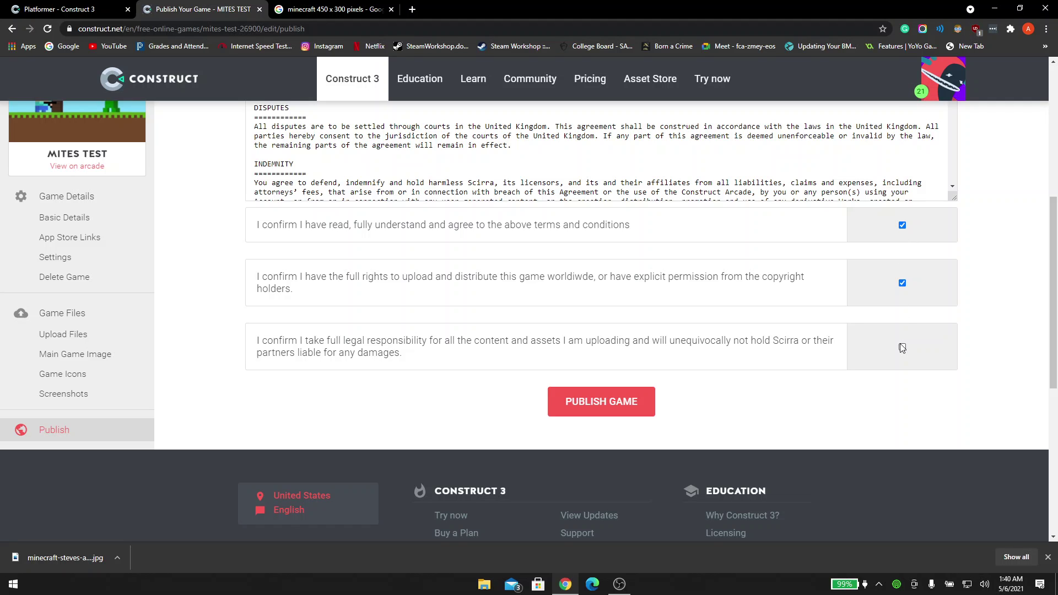
click(641, 412)
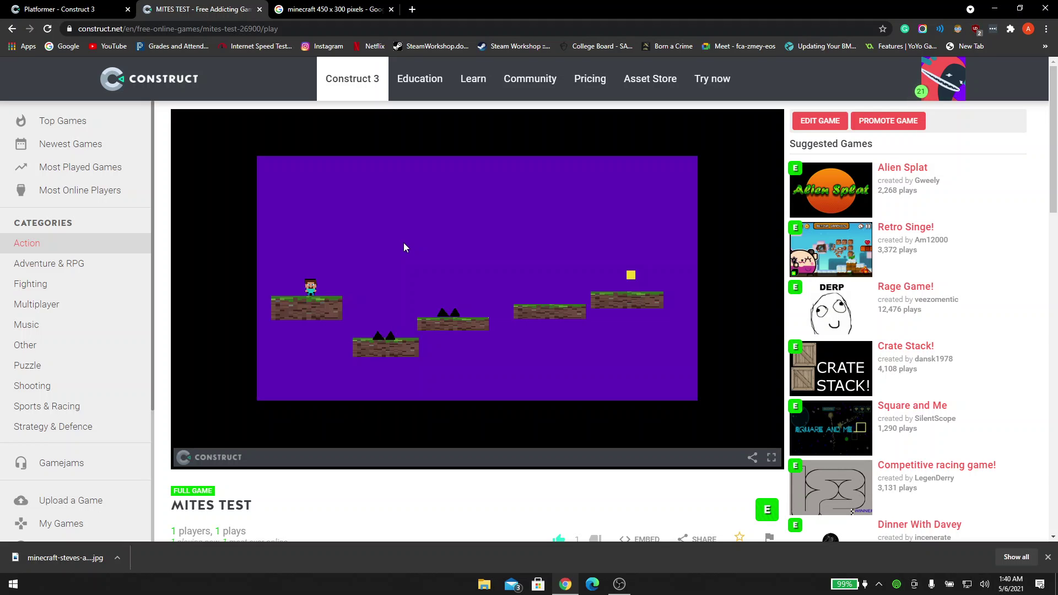
- Play-test the published game by moving and jumping with the Steve character
key(Up)
key(Left)
key(Right)
key(Up)
key(Right)
- View the published game's sharing options and its page address
scroll(380, 488, down, 1)
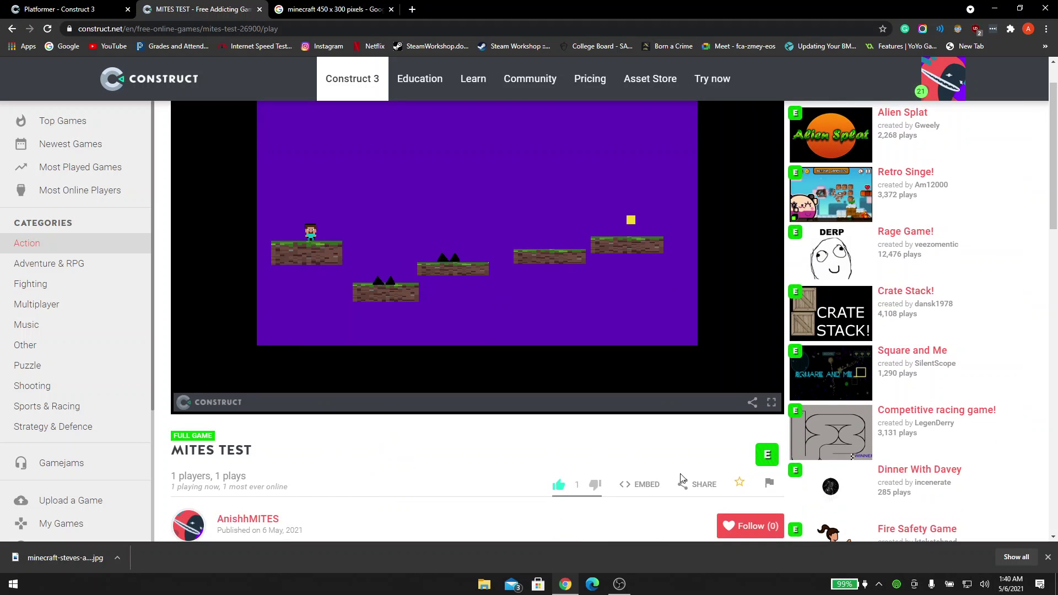
click(698, 486)
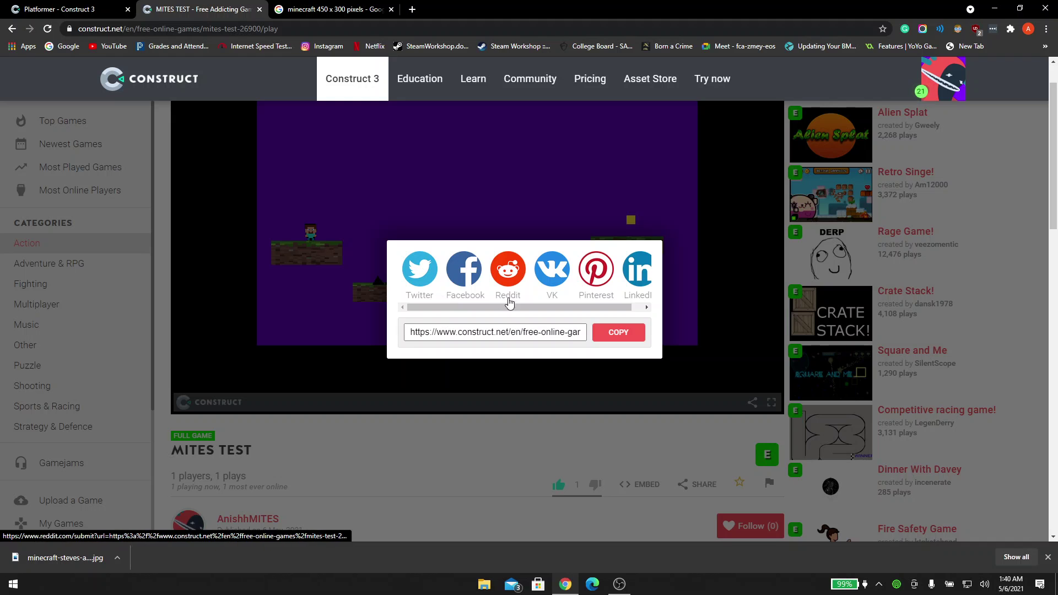
click(630, 429)
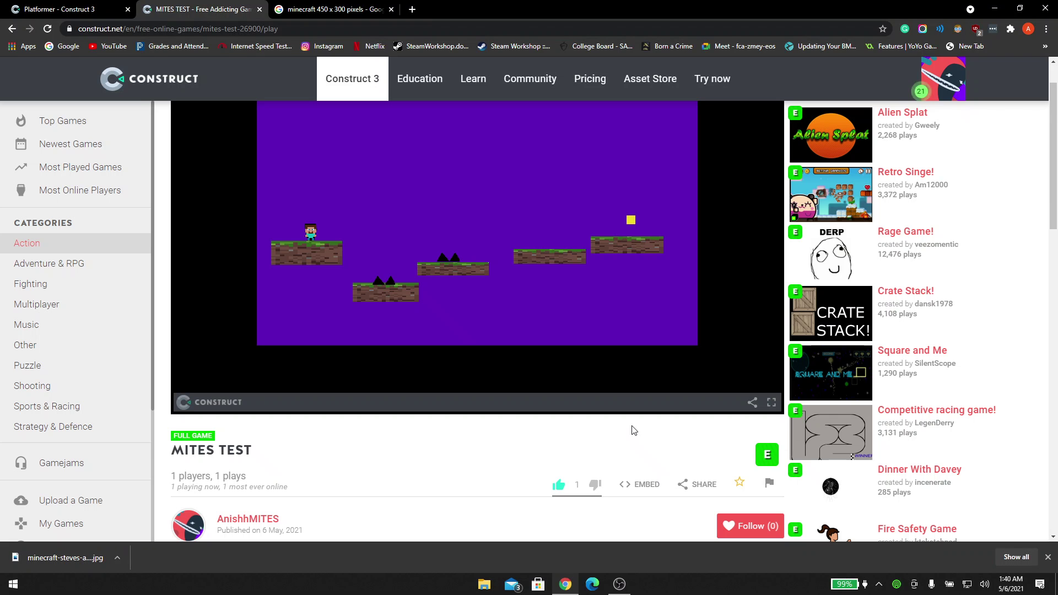
click(369, 29)
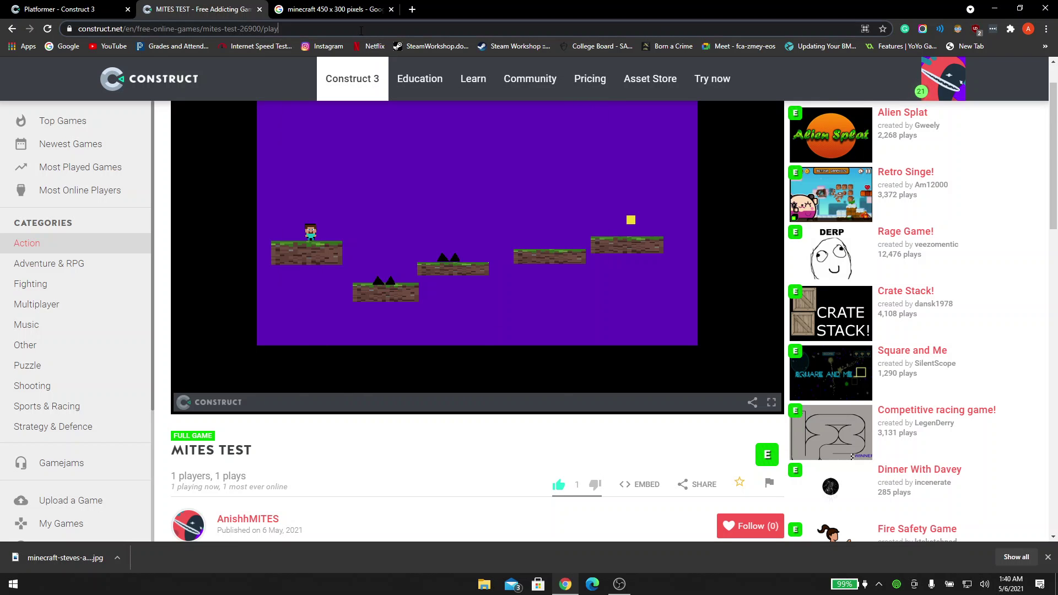
click(379, 453)
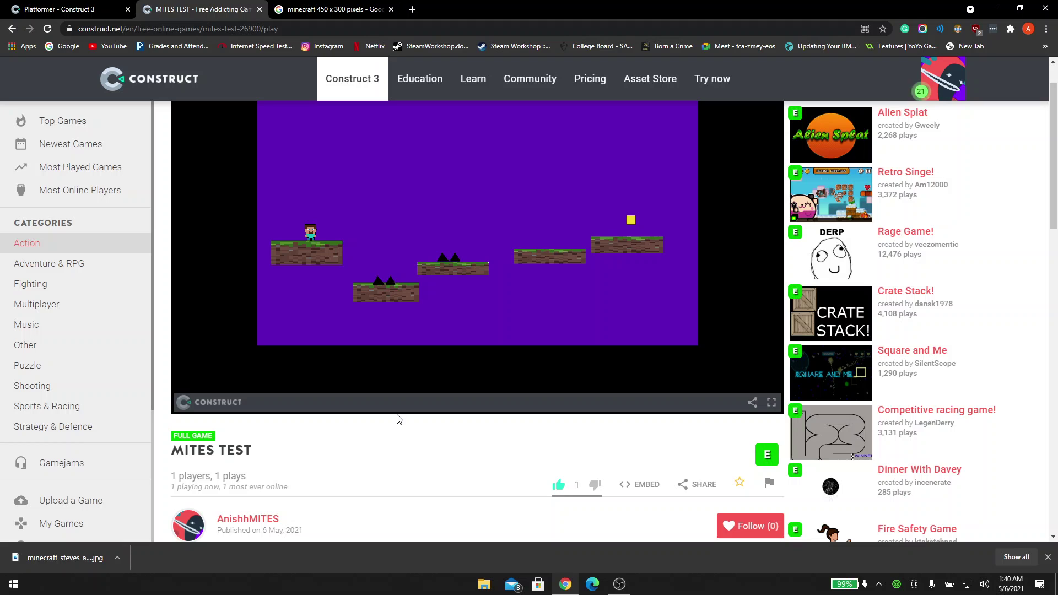